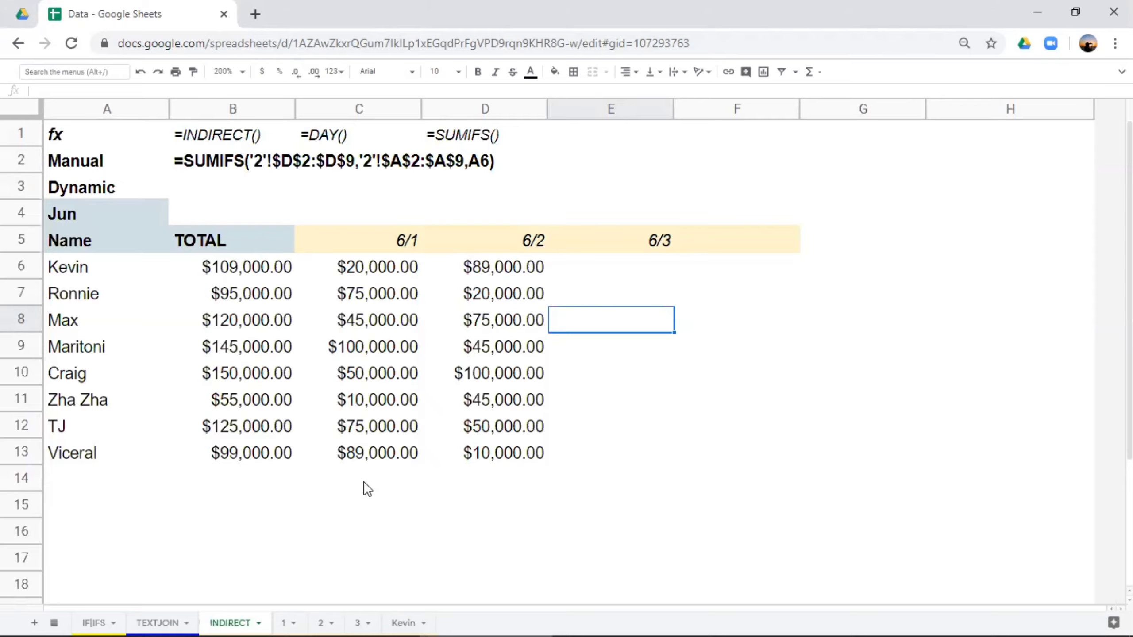
Review the source data sheets and the functions listed in row 1 of the INDIRECT sheet
click(286, 621)
click(323, 620)
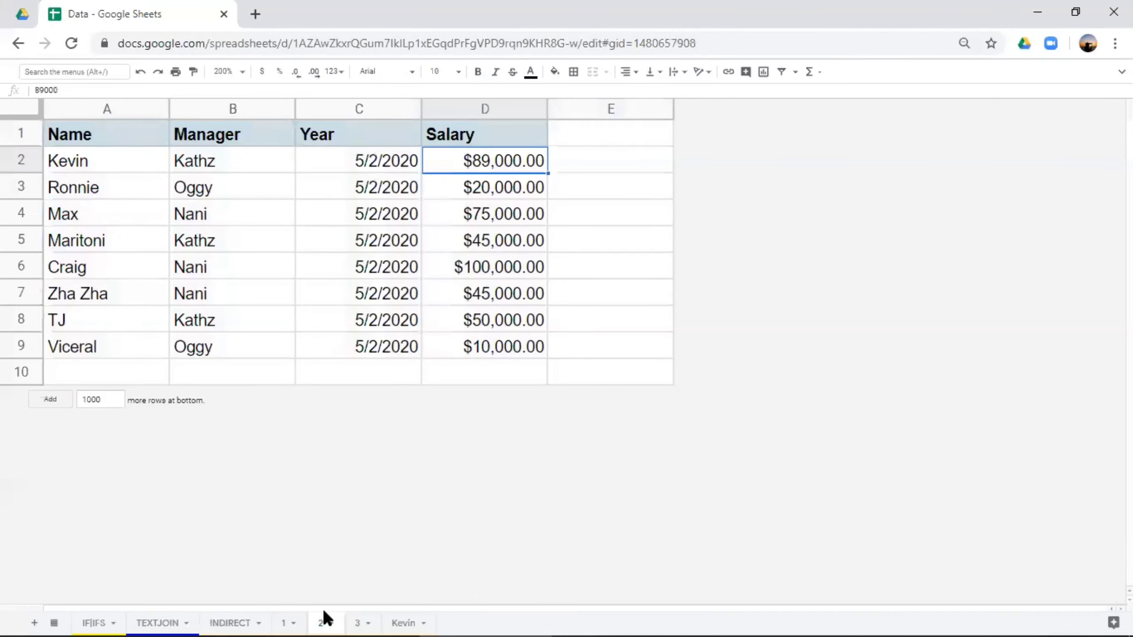
click(355, 621)
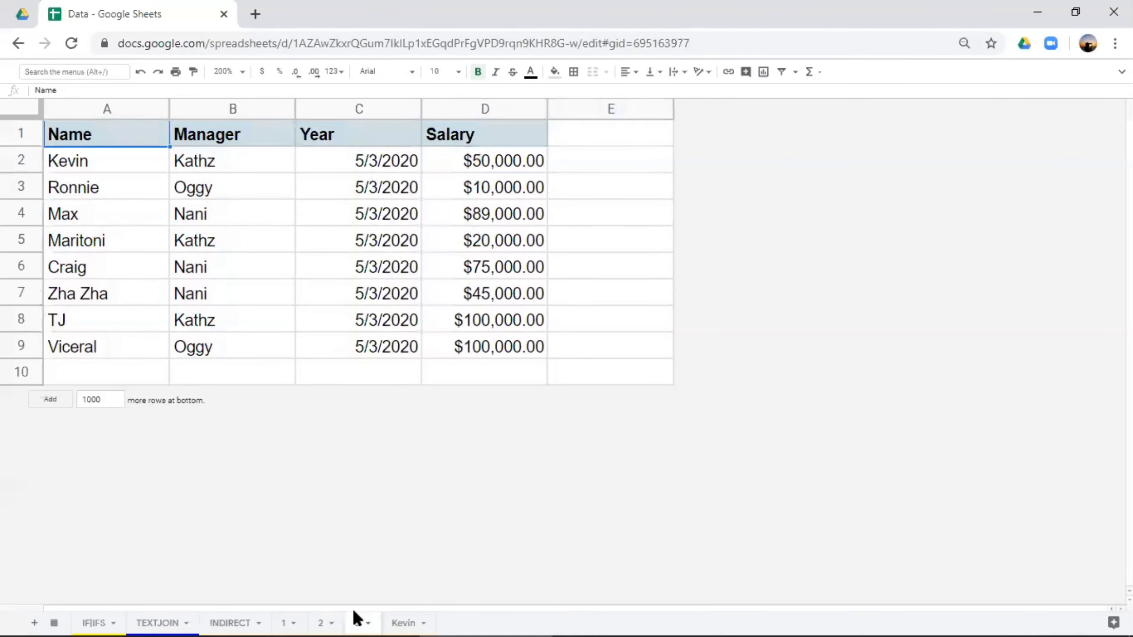
click(398, 621)
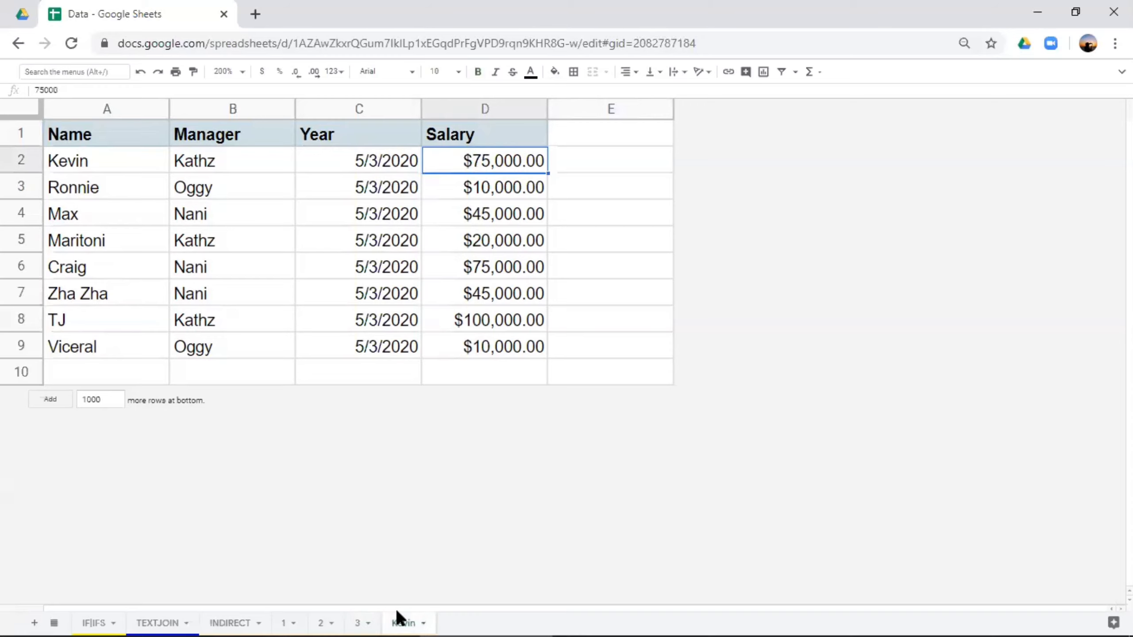
click(232, 621)
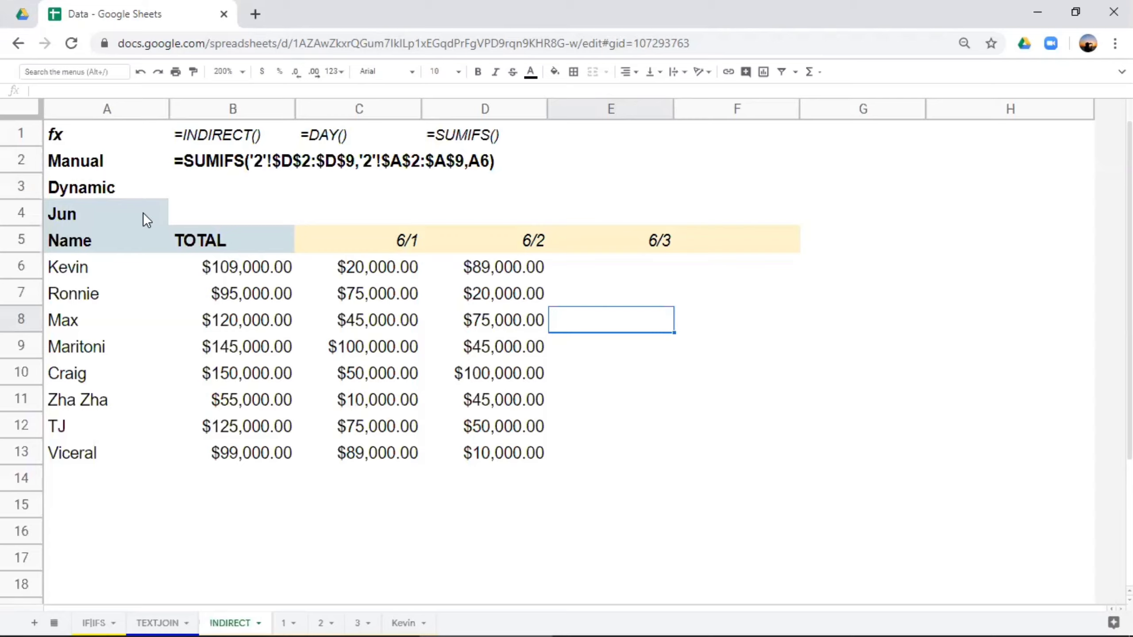
click(90, 140)
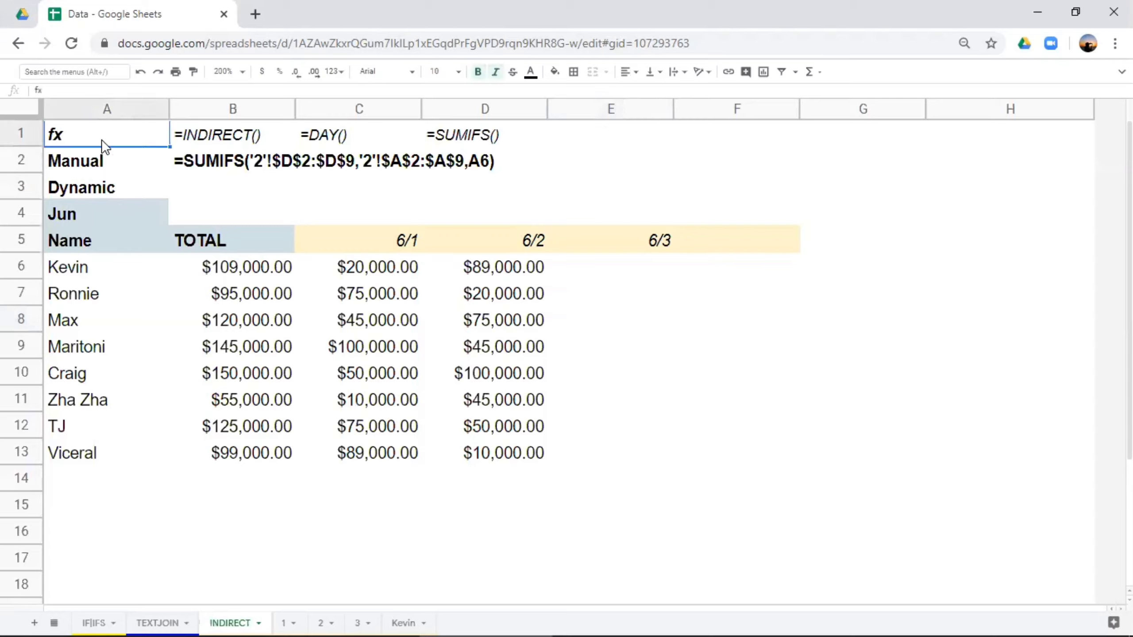
click(205, 138)
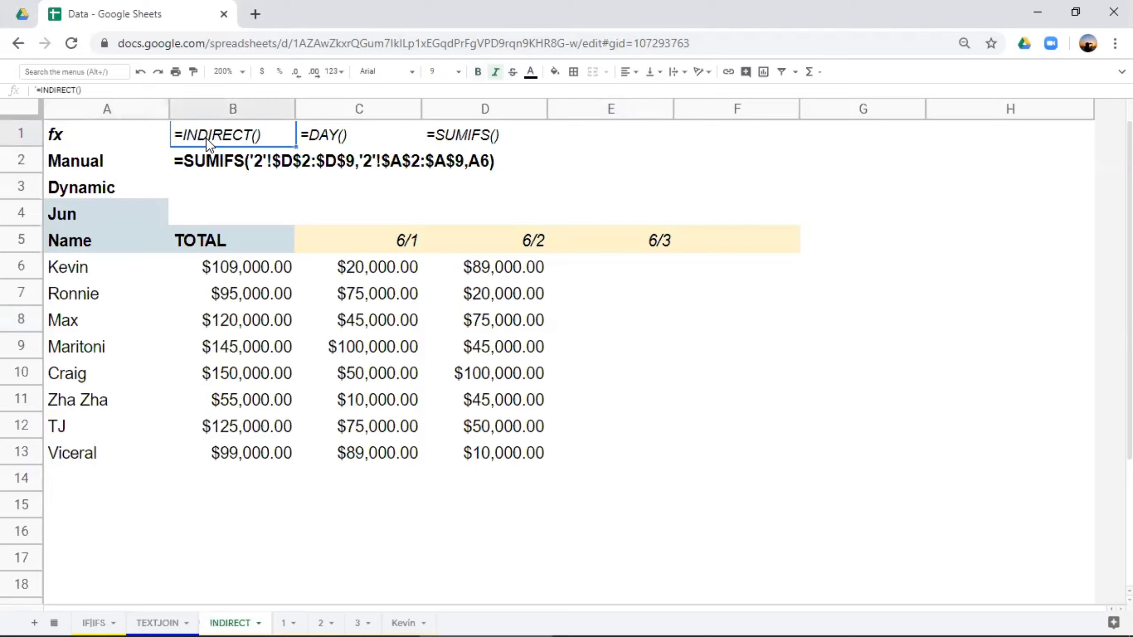
click(343, 140)
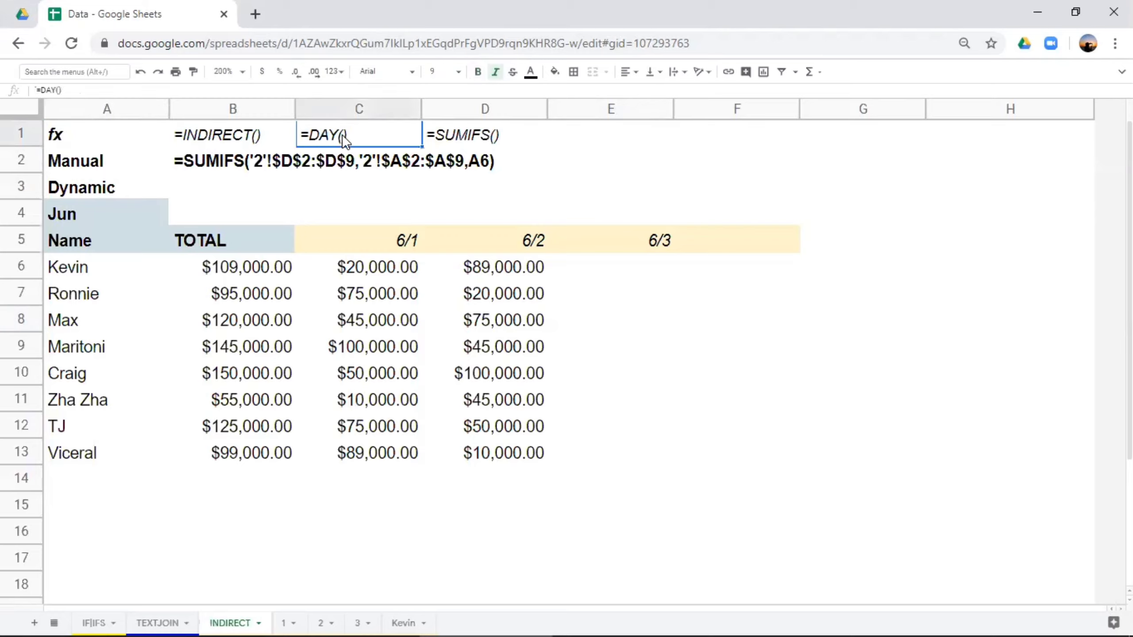
click(471, 138)
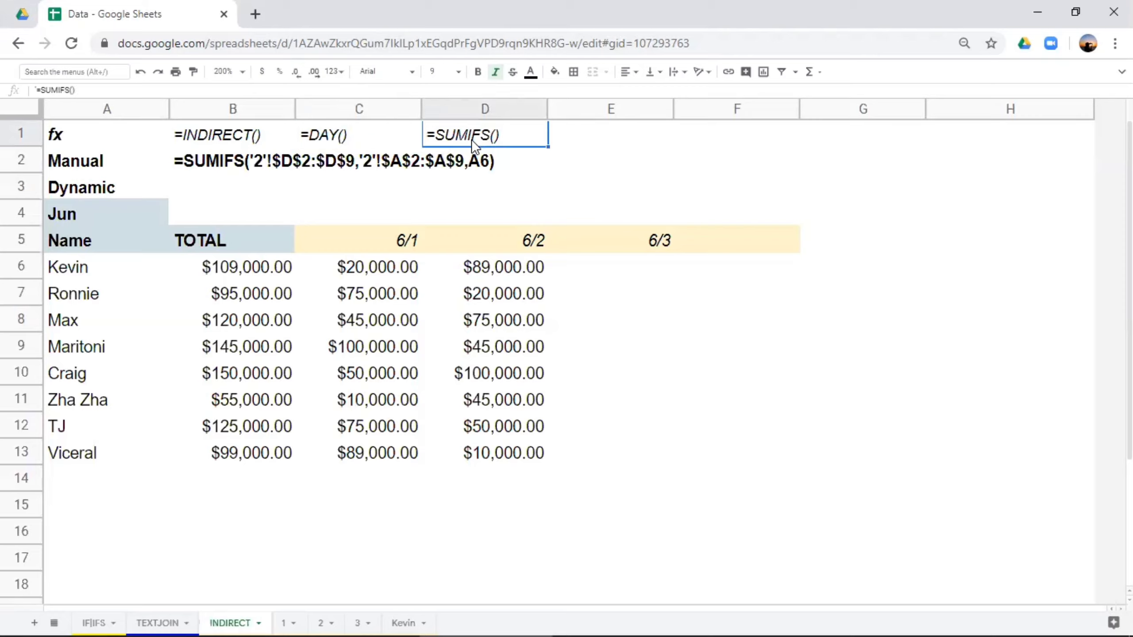
click(239, 142)
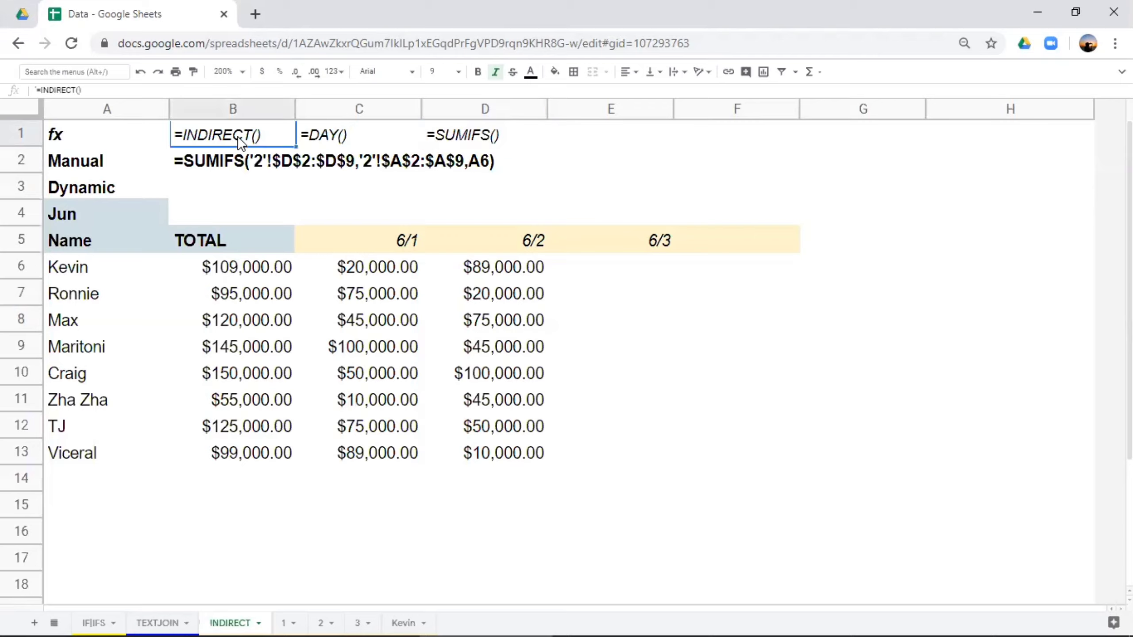
click(437, 136)
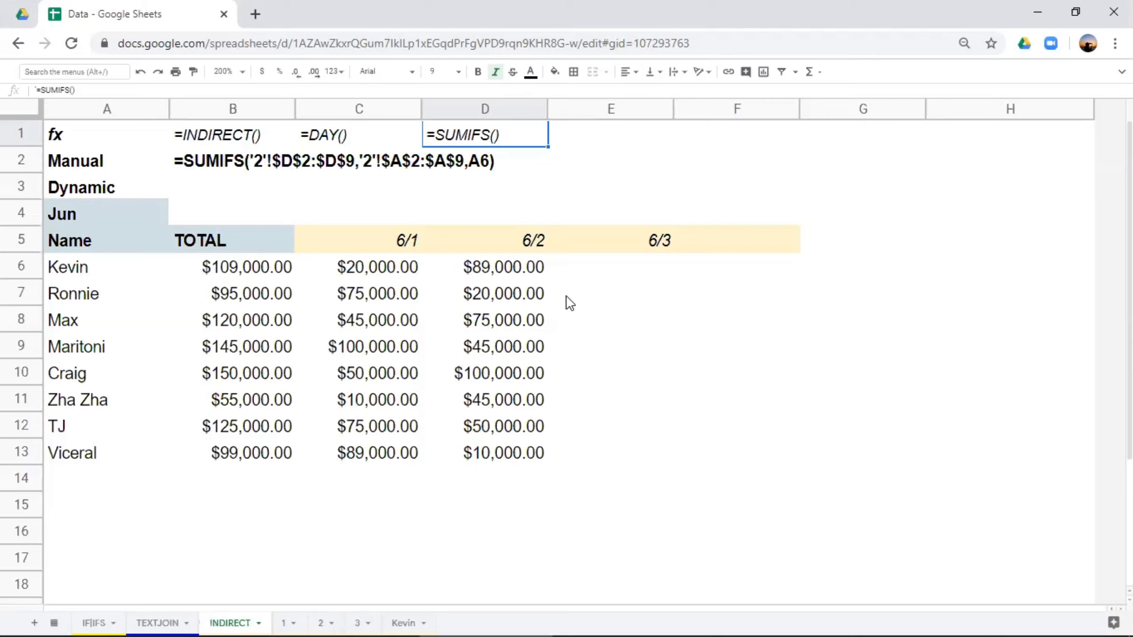
click(647, 276)
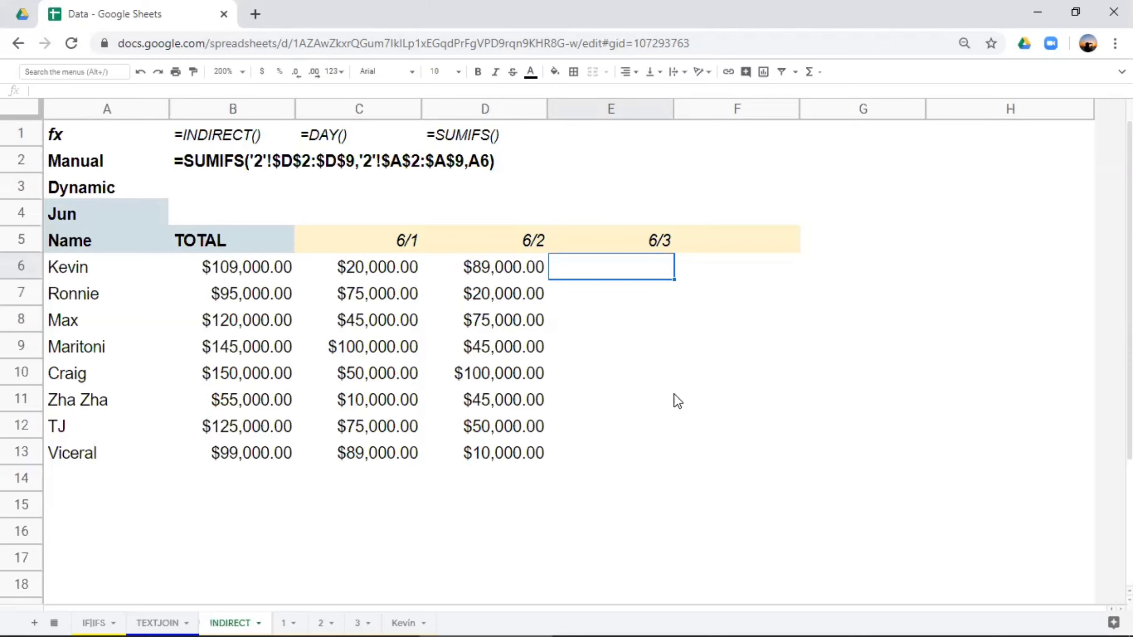
Total the Salary column of sheet 1 in cell D10 with =SUM(D2:D9)
click(284, 622)
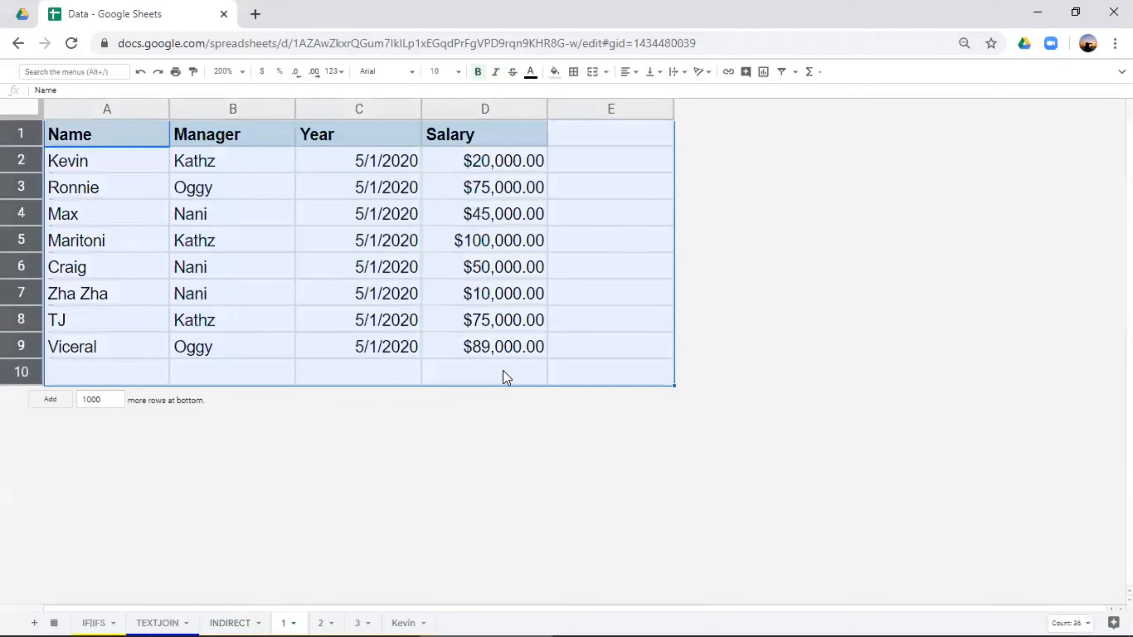
click(503, 373)
text(=sum)
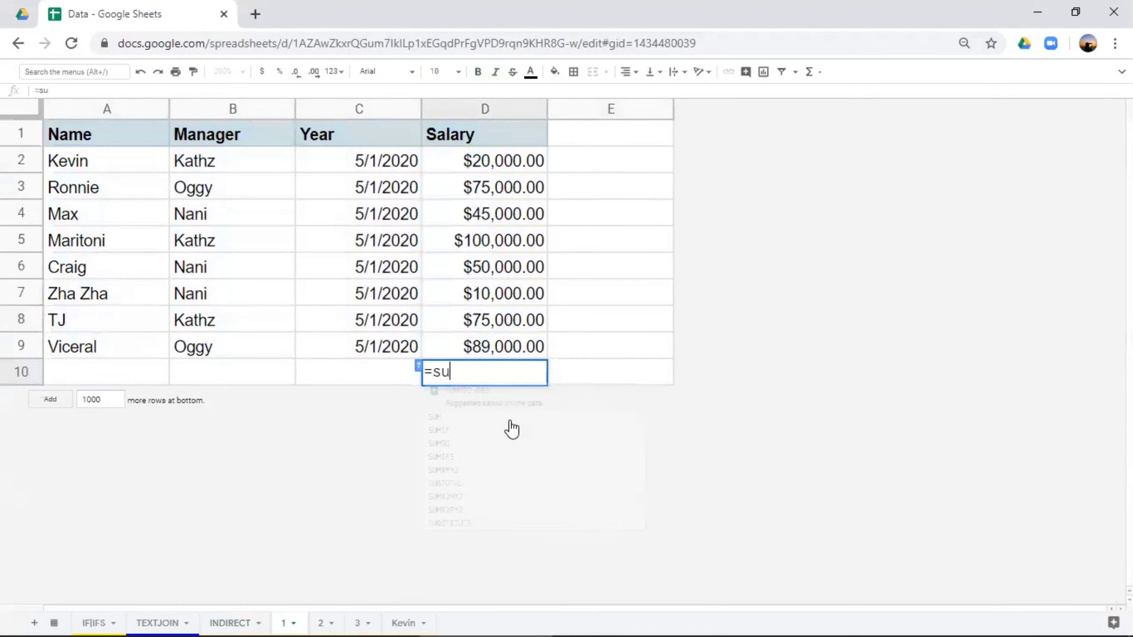
key(Tab)
key(Return)
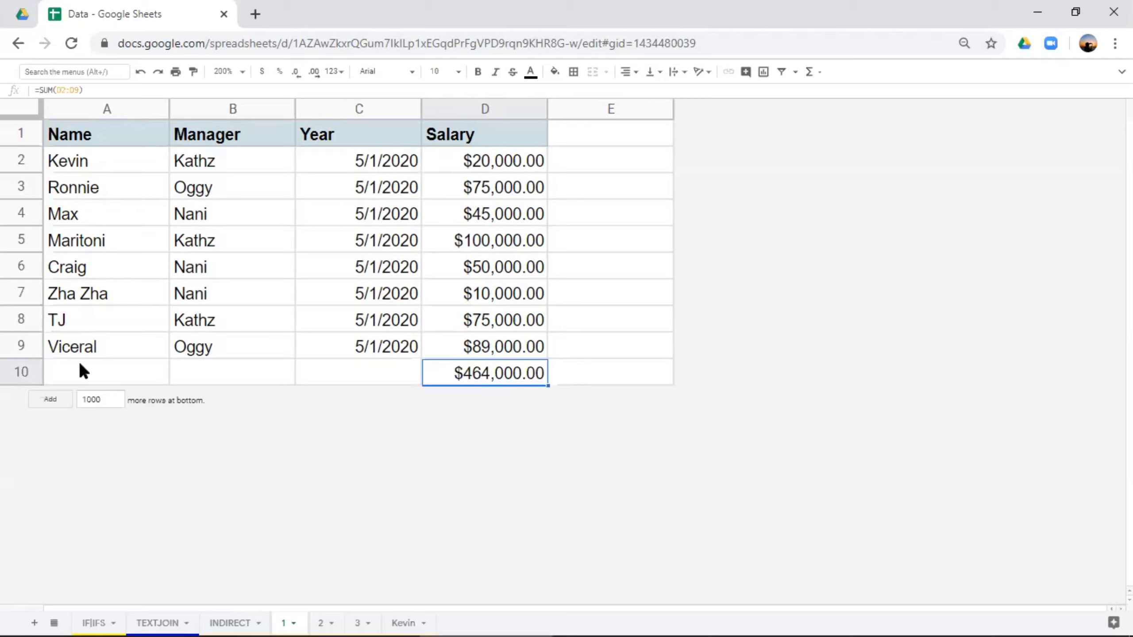
Copy the salary sum formula from D10 of sheet 1 into D10 of sheets 2 and 3
click(19, 380)
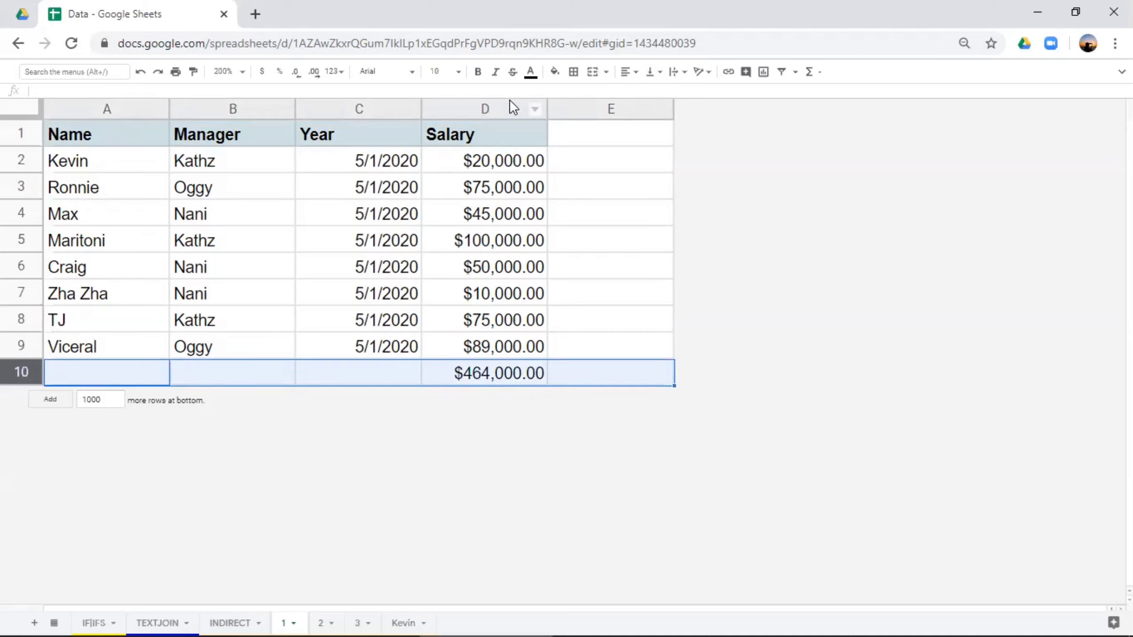
click(517, 378)
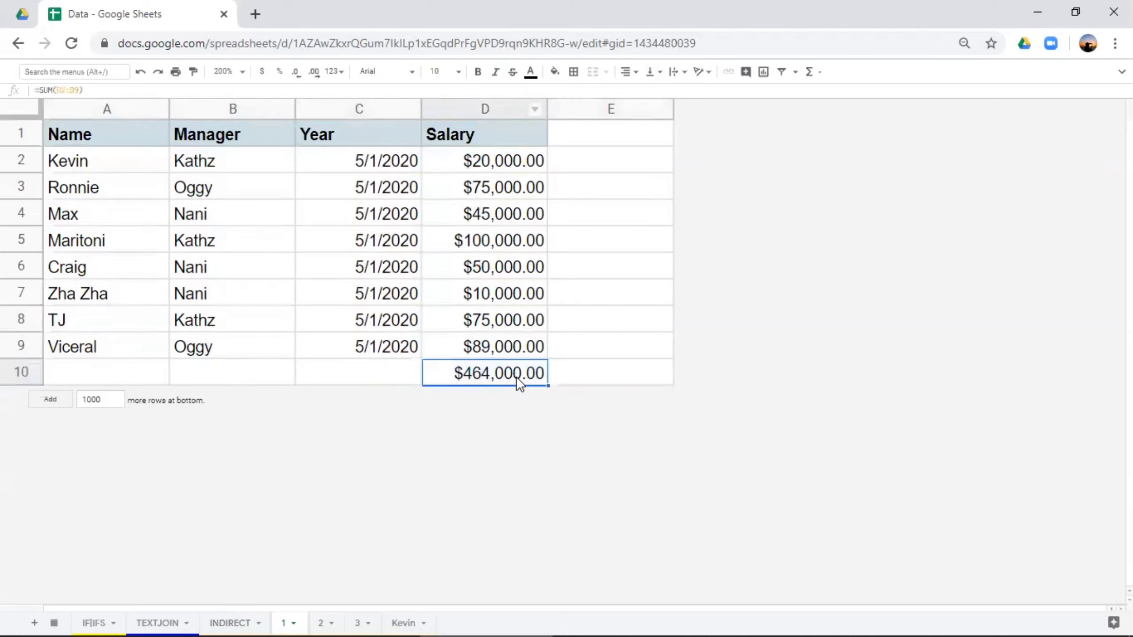
click(324, 620)
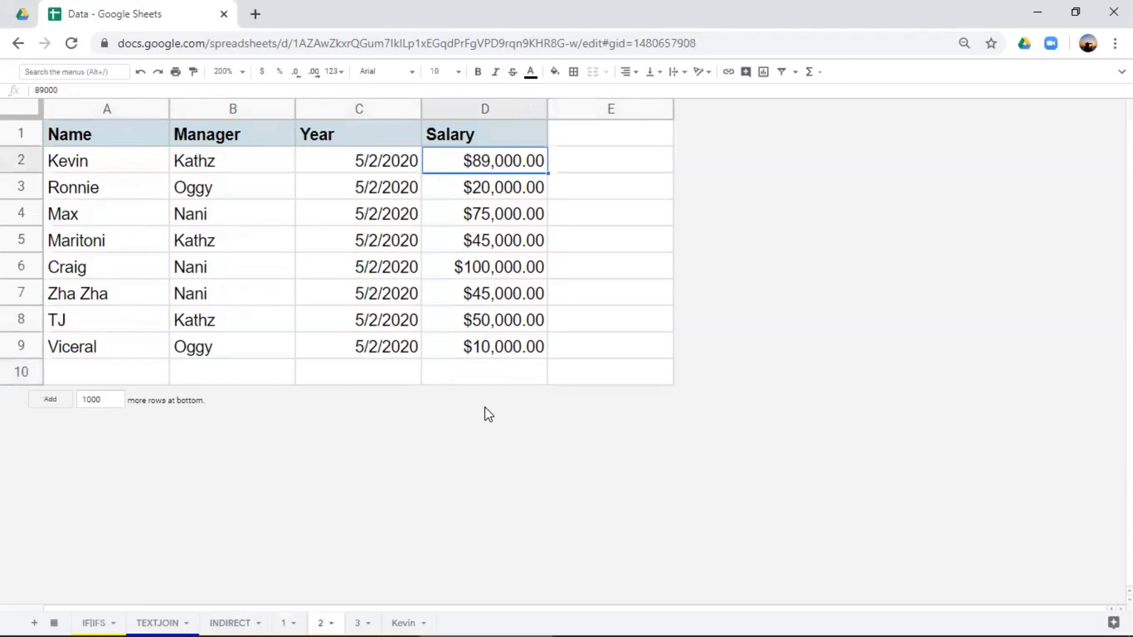
click(505, 375)
text(=SUM(D2:D9))
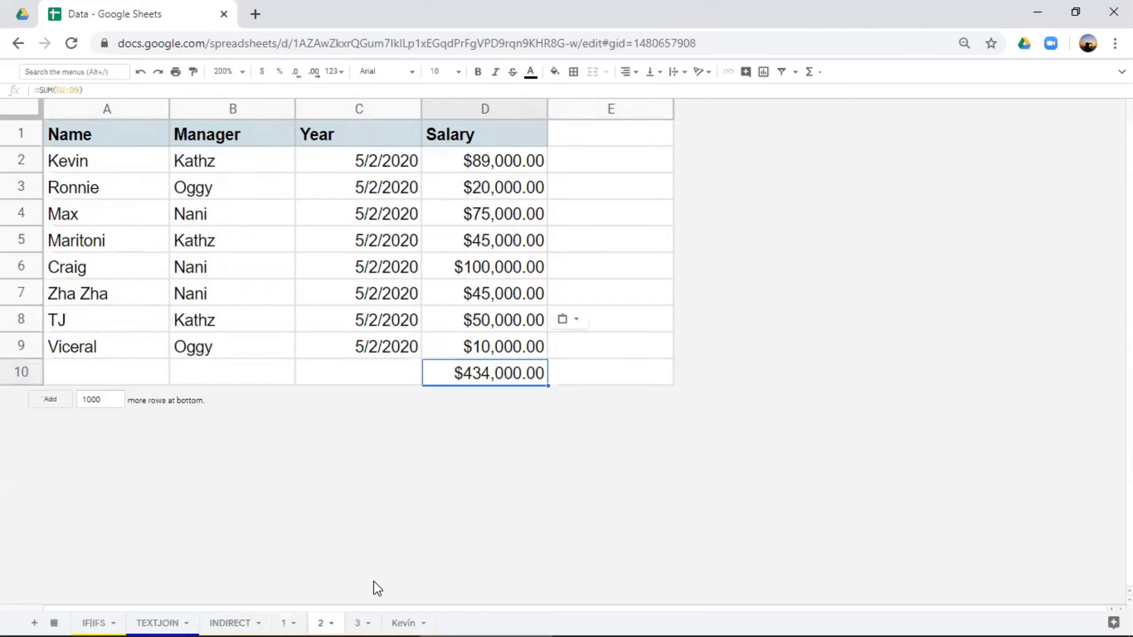
click(365, 614)
click(497, 377)
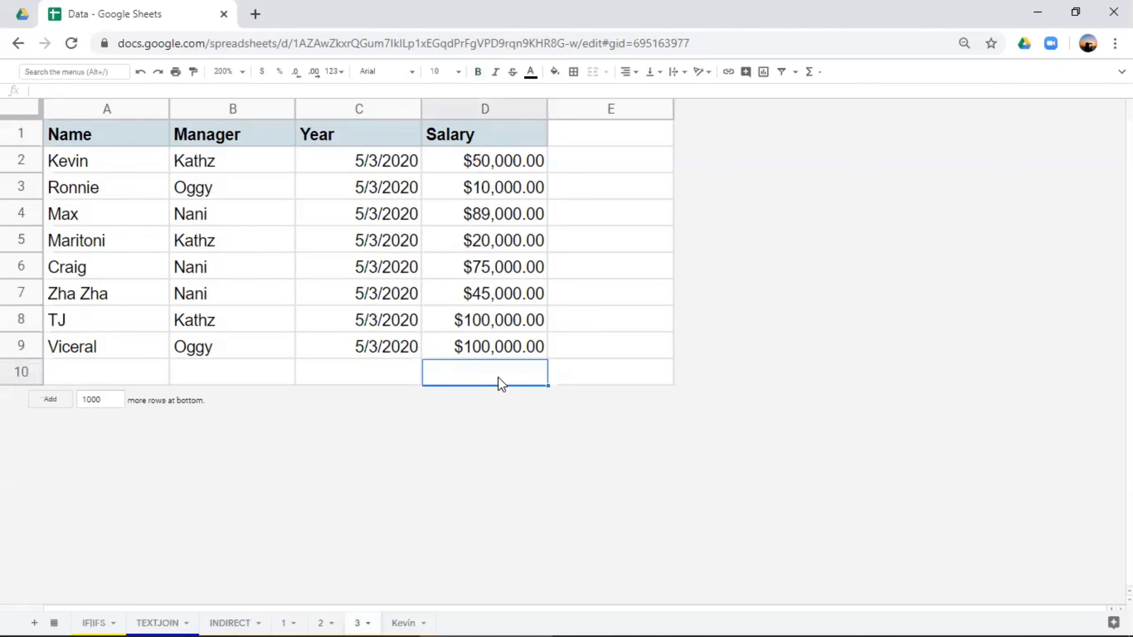
key(ctrl+v)
On the INDIRECT sheet, label A14 "Total" and link C14 to the sheet 1 salary total with ='1'!D10
click(232, 623)
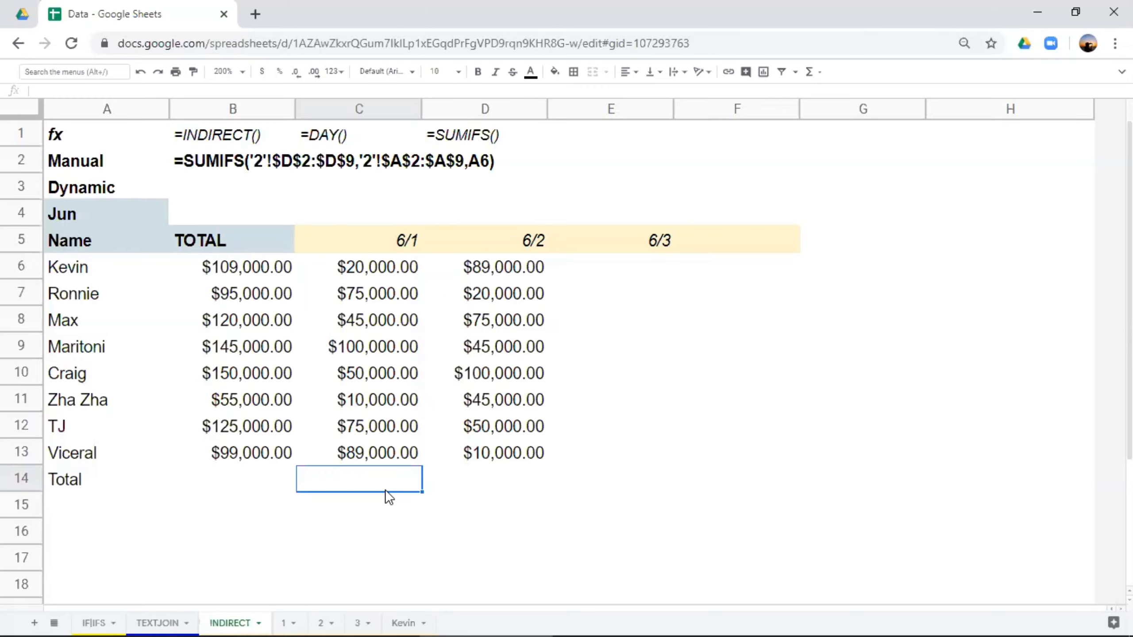
text(=)
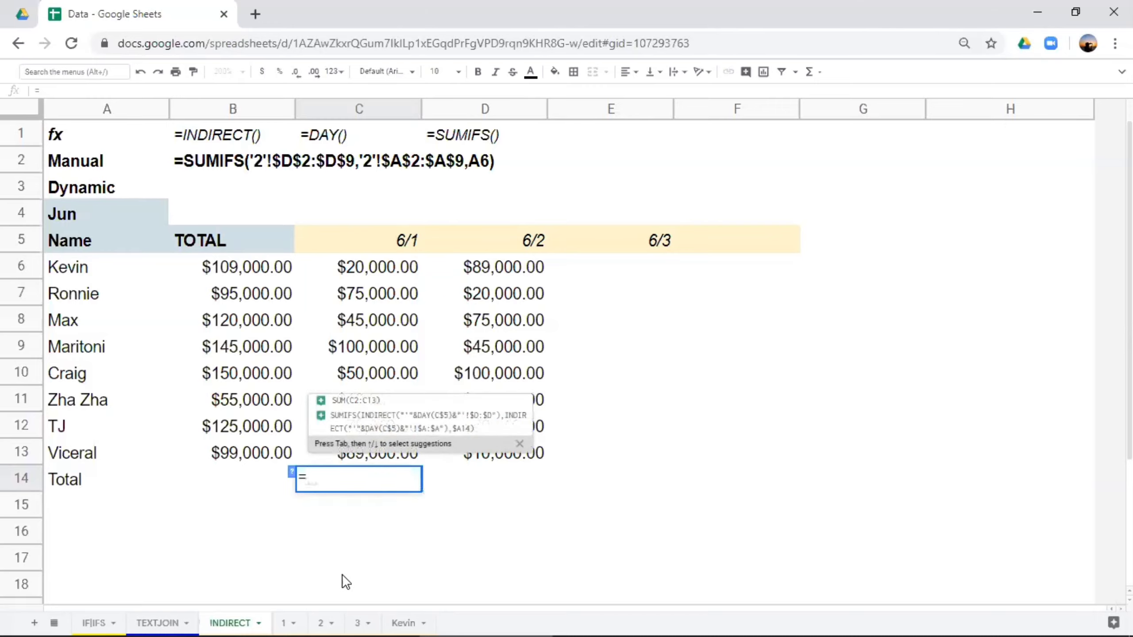
click(290, 621)
click(499, 375)
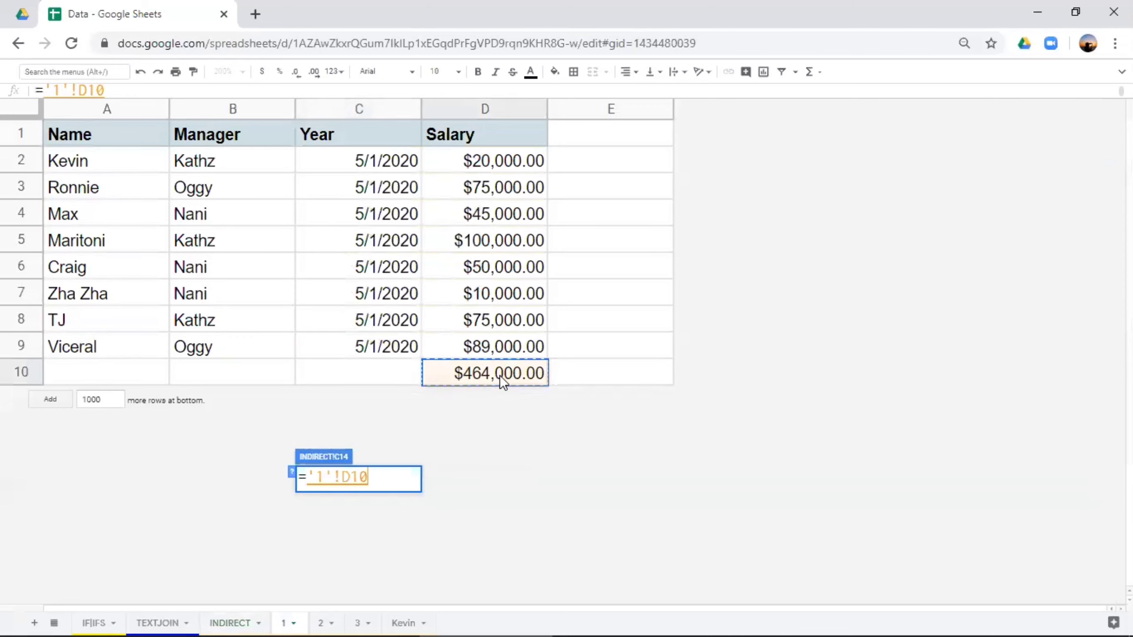
key(Return)
Link cell D14 under the 6/2 date to the sheet 2 salary total with ='2'!D10
click(459, 478)
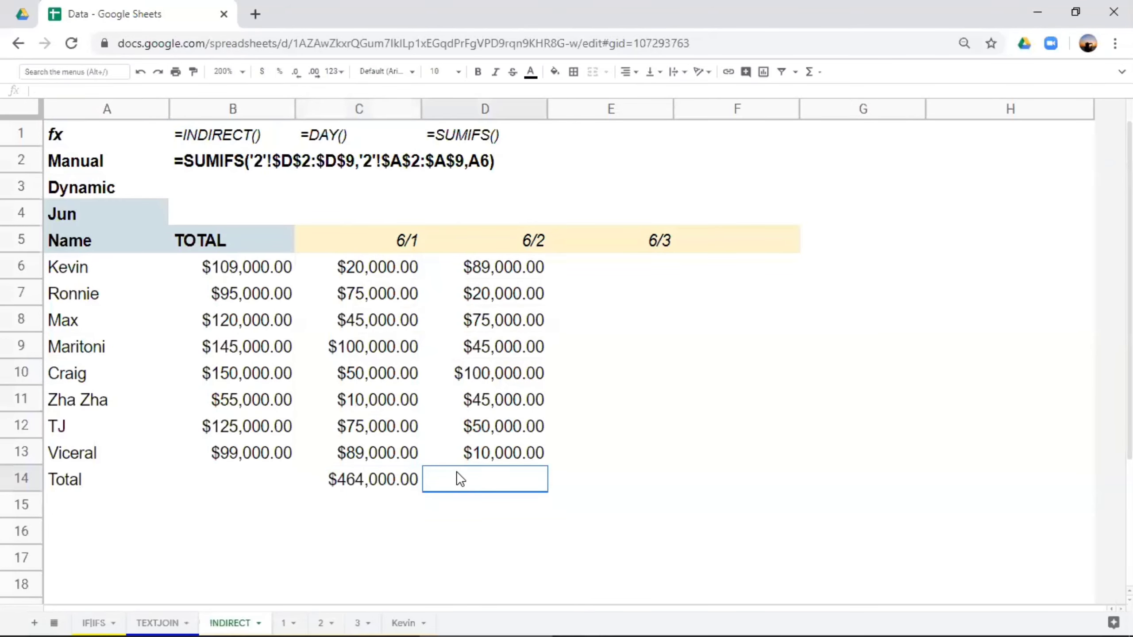
click(412, 251)
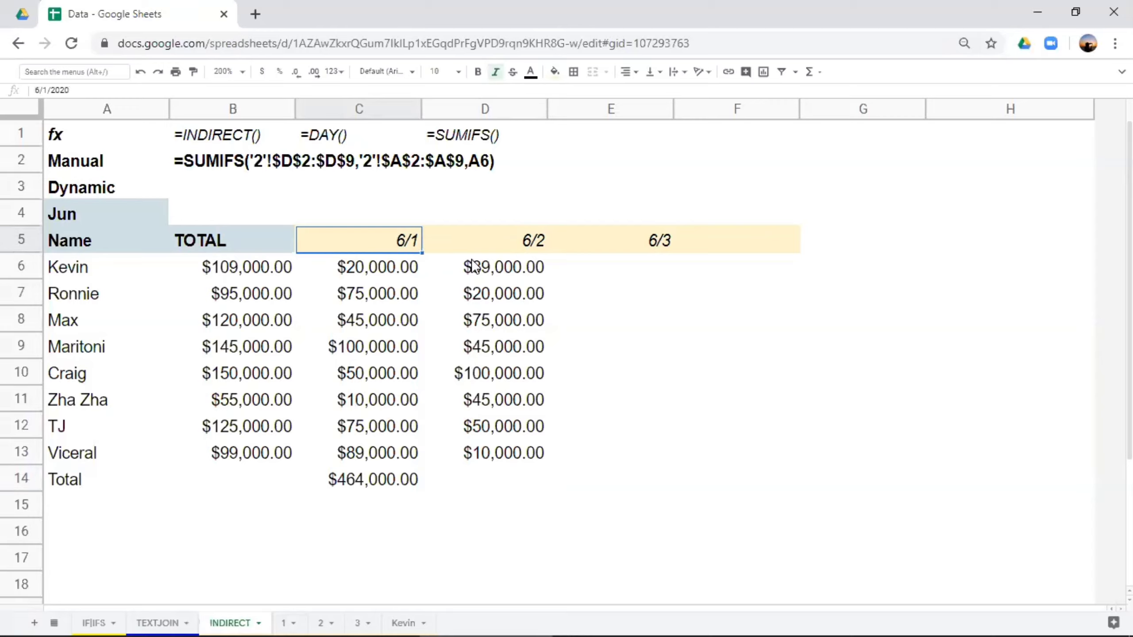
click(490, 242)
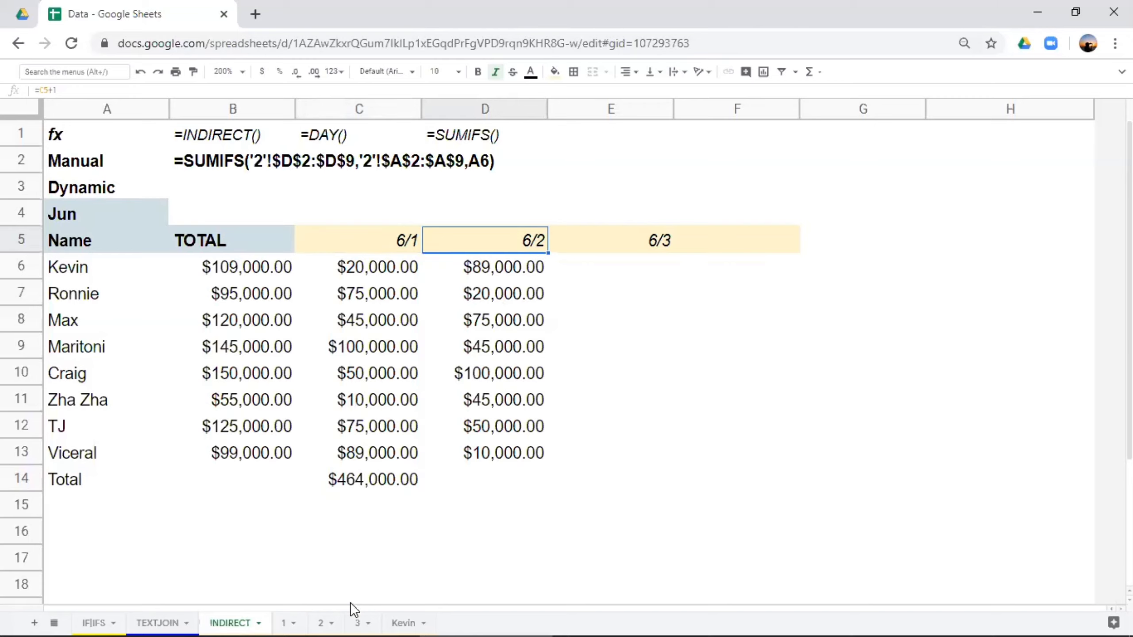
click(329, 620)
click(244, 621)
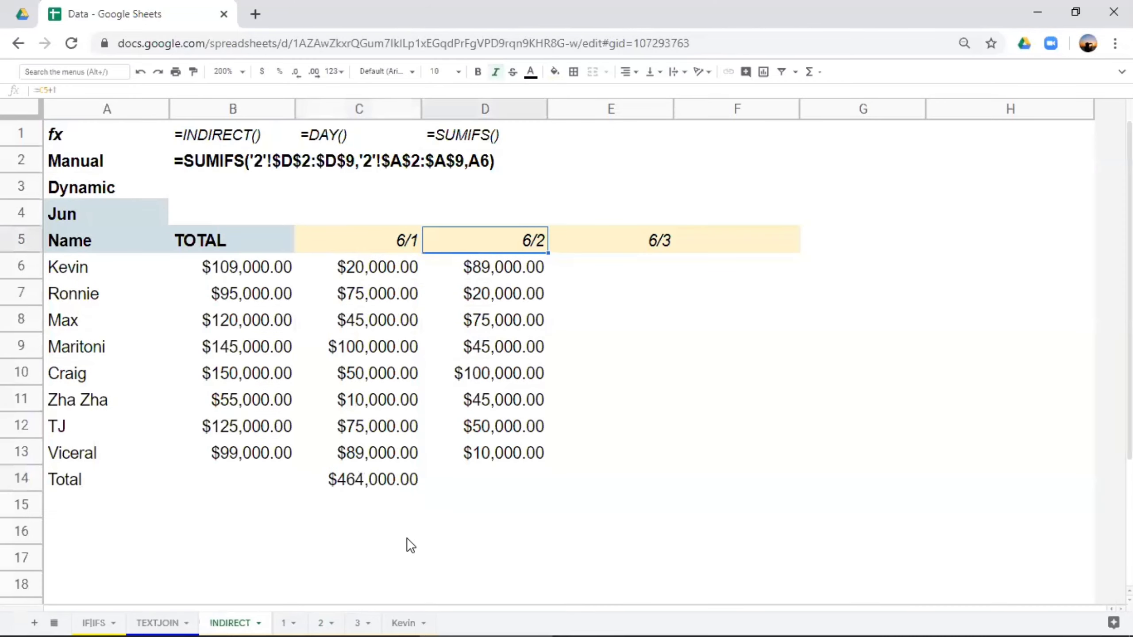
click(500, 484)
text(=)
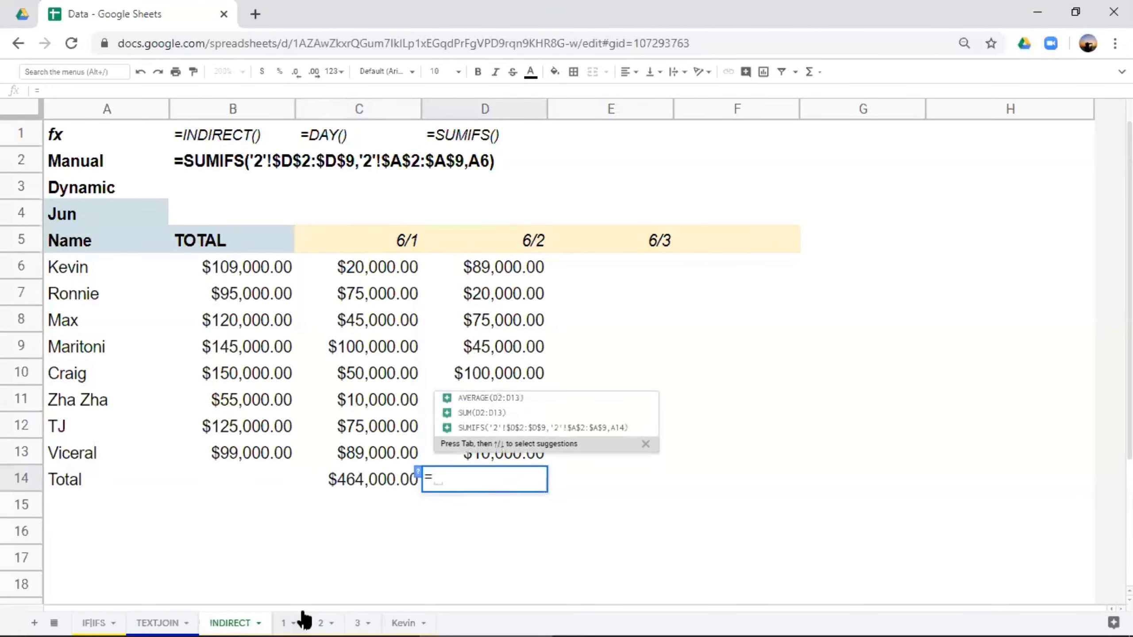
click(321, 621)
click(503, 370)
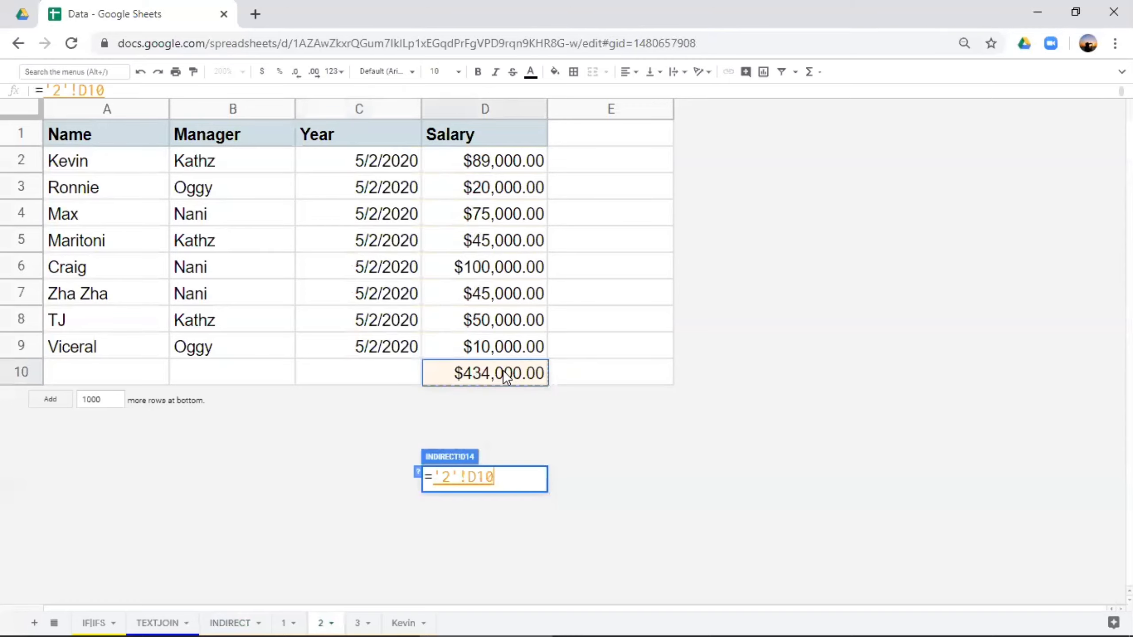
key(Return)
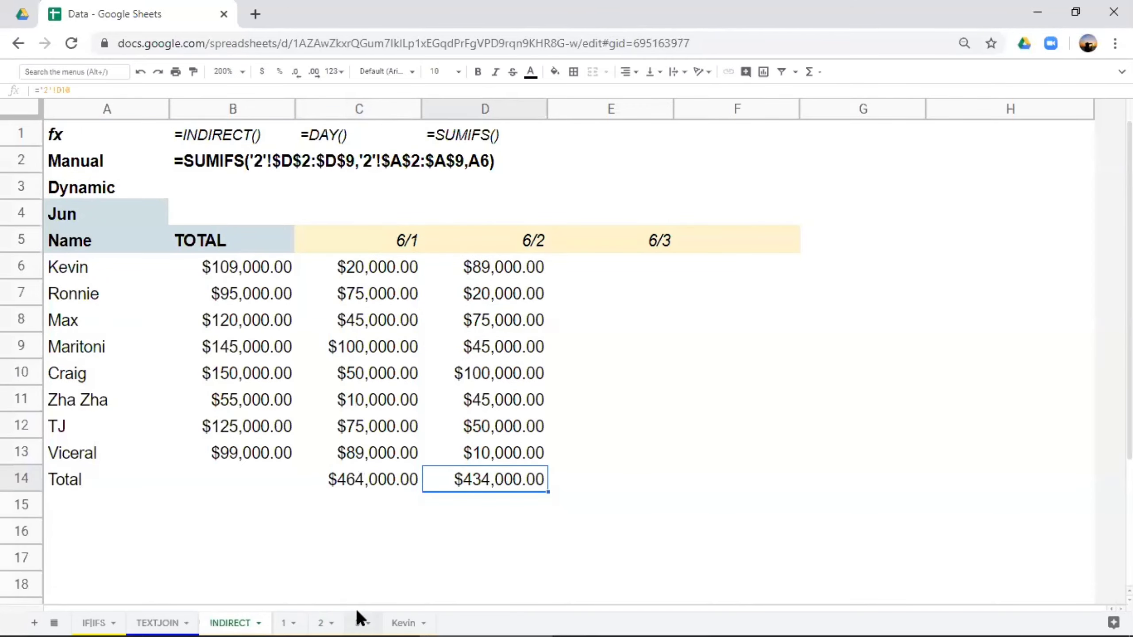
Link cell E14 under the 6/3 date to the sheet 3 salary total with ='3'!D10, and review the references in C14 and D14
click(357, 622)
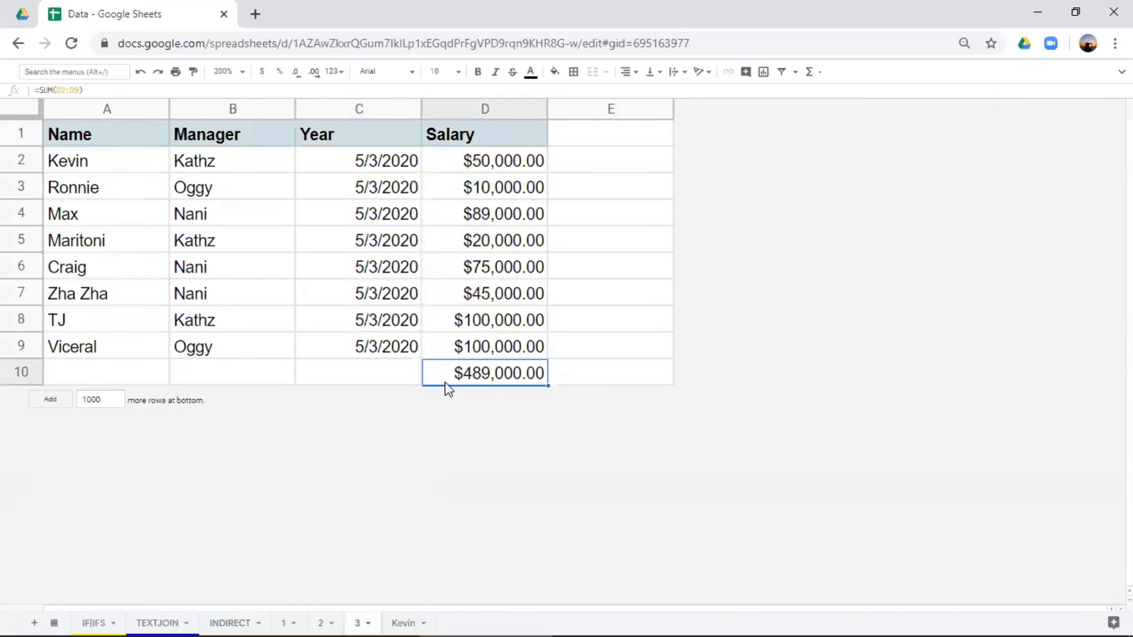
click(240, 619)
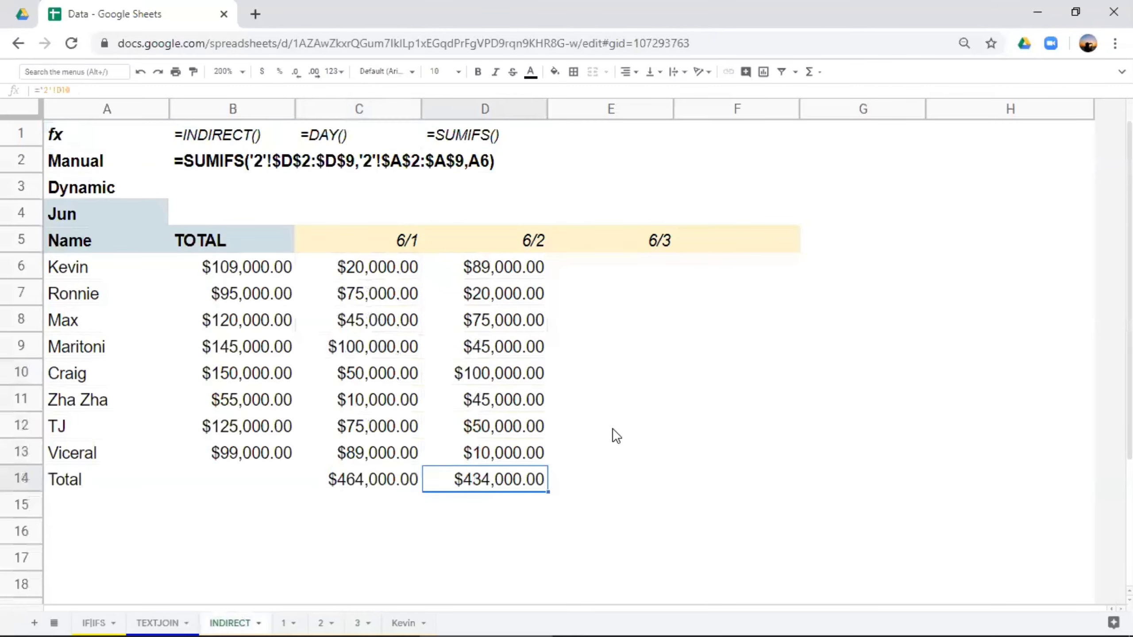
click(587, 478)
text(=)
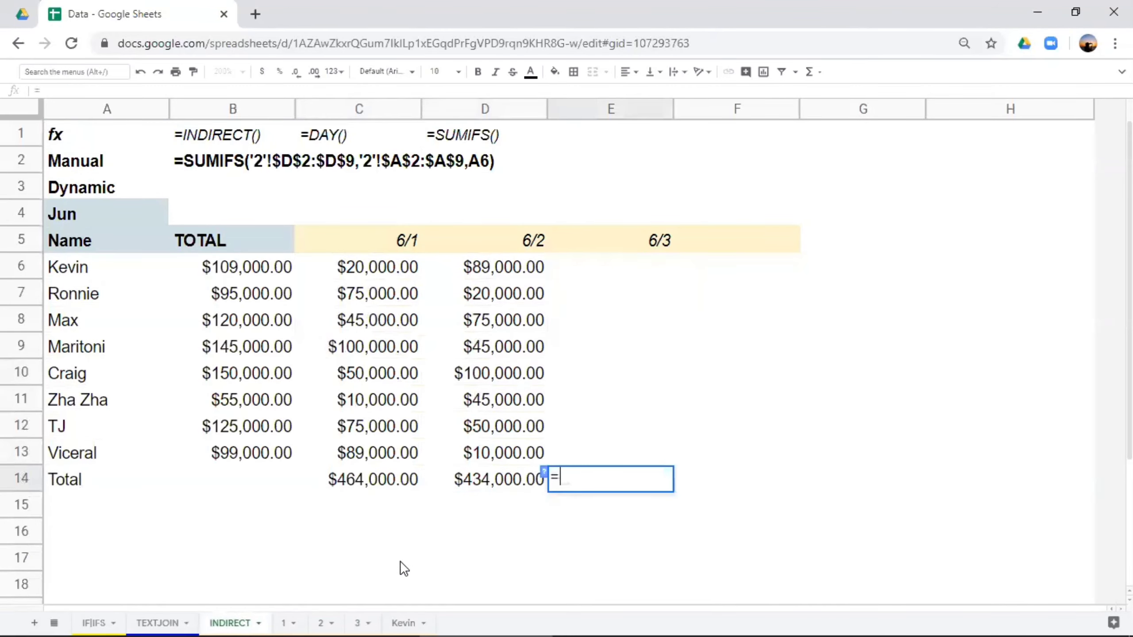
click(367, 620)
click(483, 370)
key(Return)
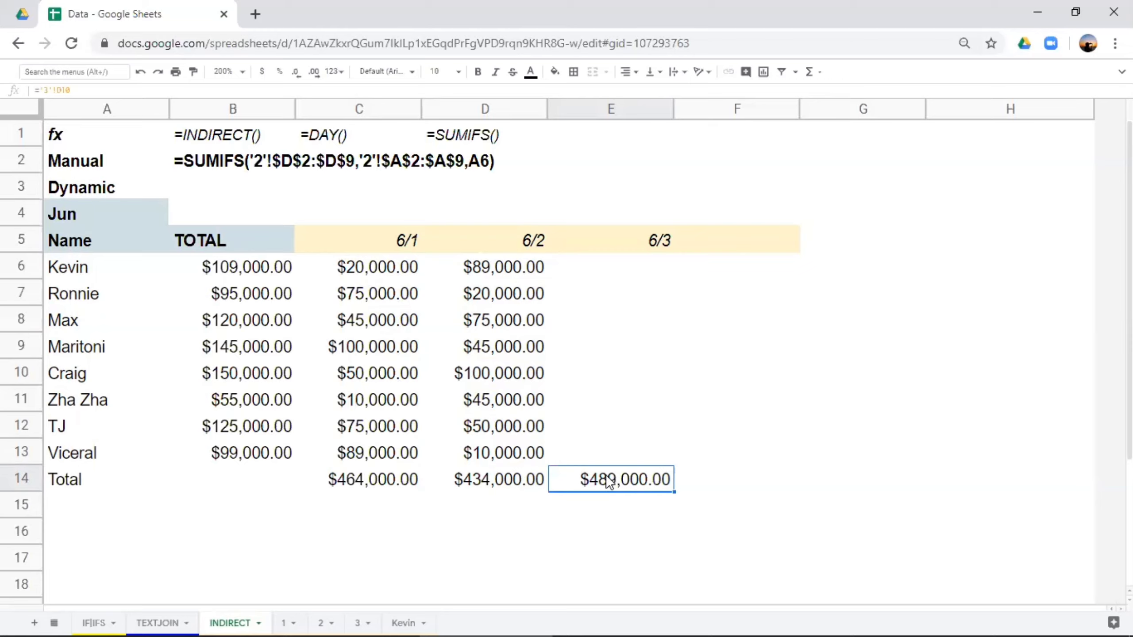
click(379, 487)
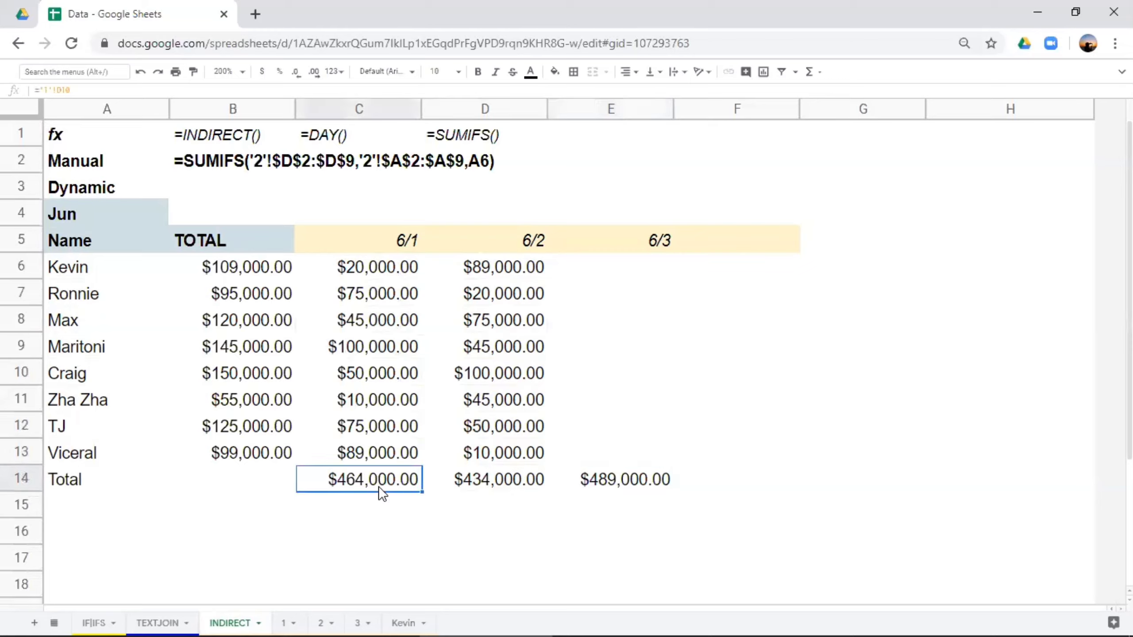
click(470, 485)
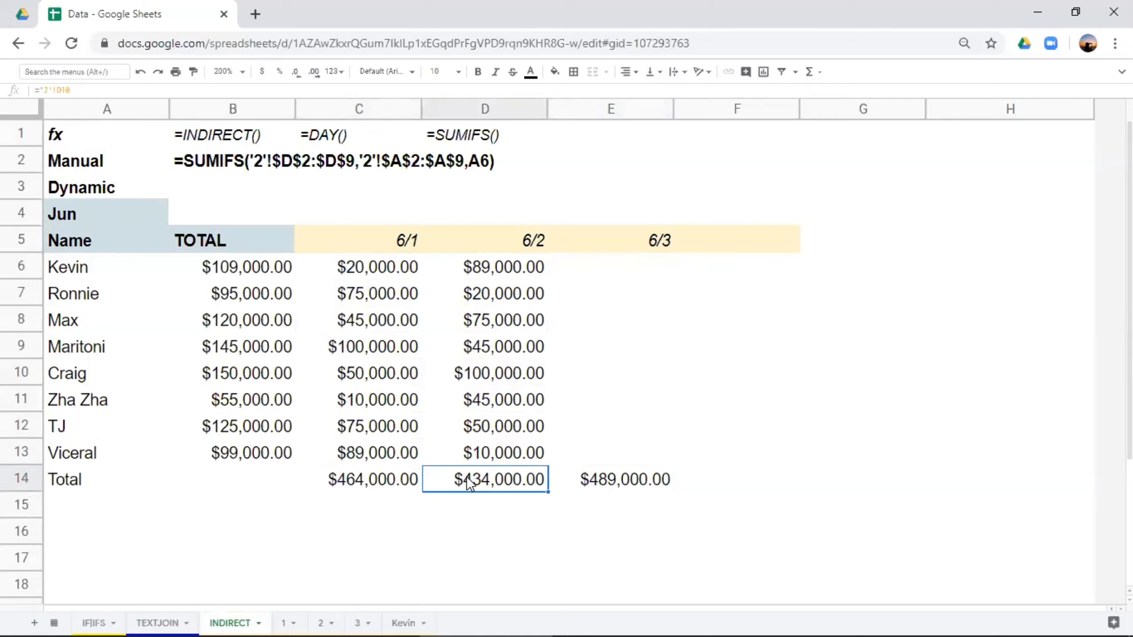
Review the linked totals in row 14 and compare the summary's name list with the name and salary rows on sheet 1
click(602, 492)
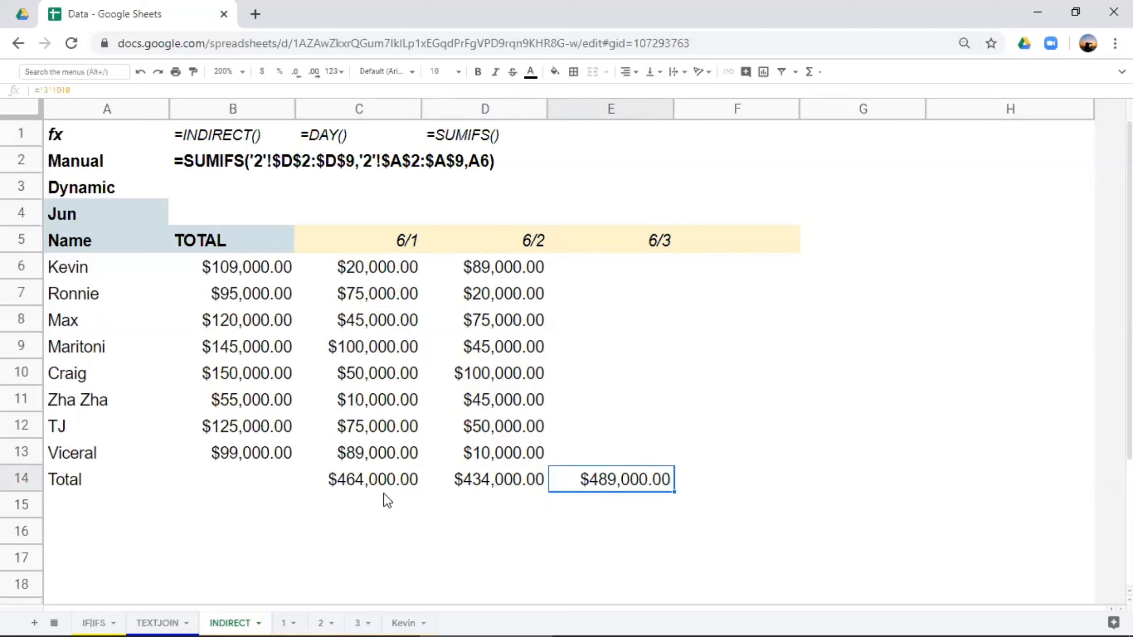
click(357, 478)
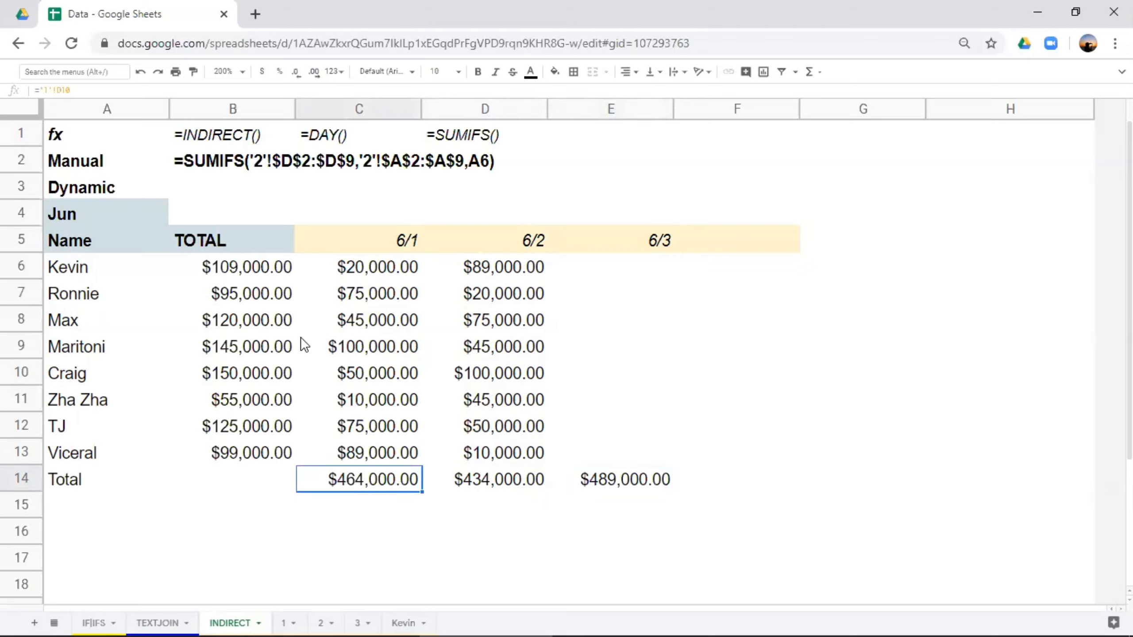
drag(90, 274, 93, 460)
click(284, 621)
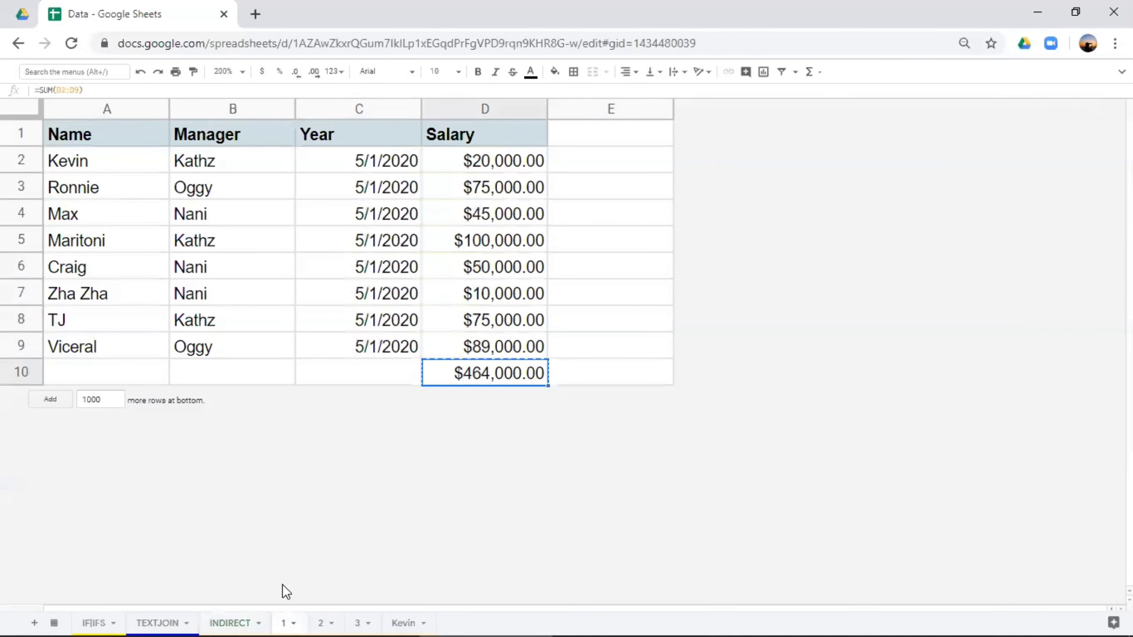
click(126, 172)
click(123, 184)
click(115, 230)
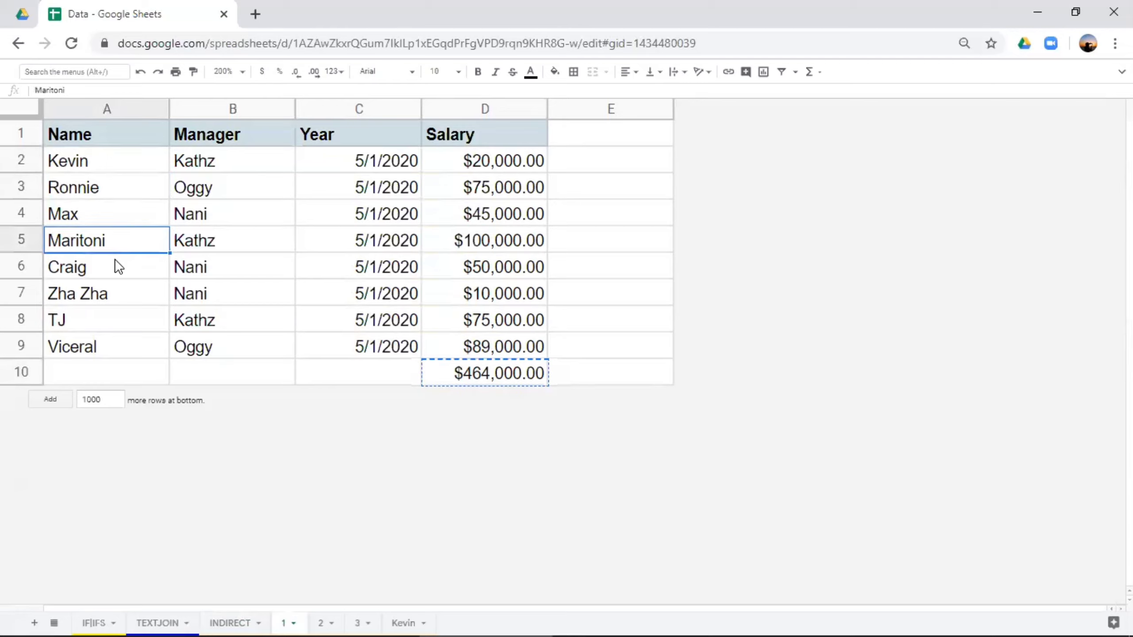
click(127, 218)
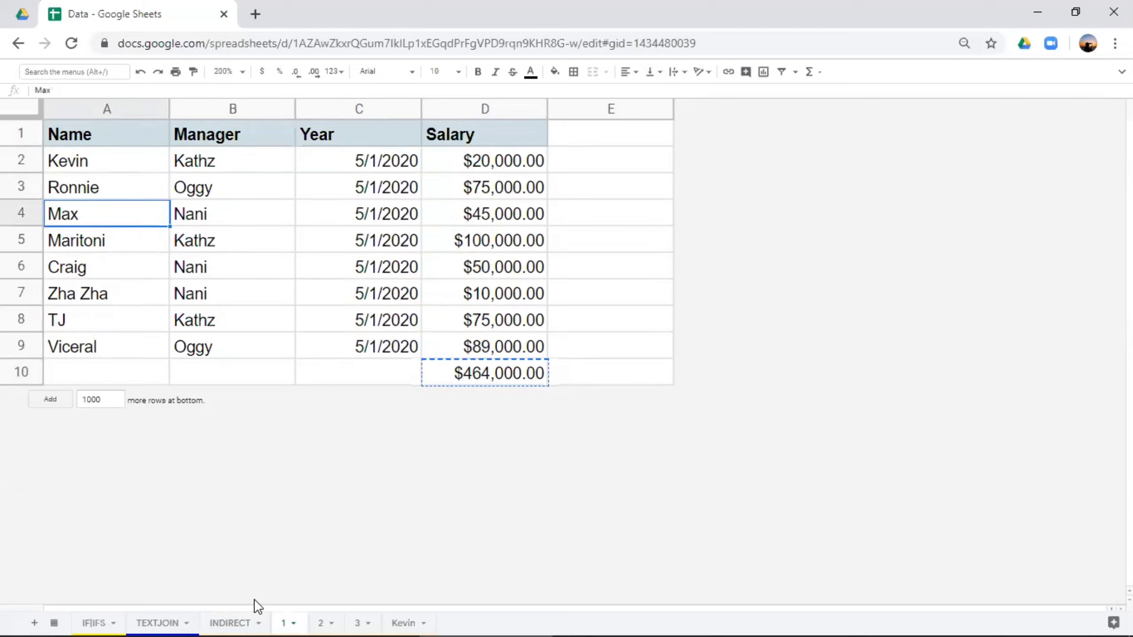
click(490, 230)
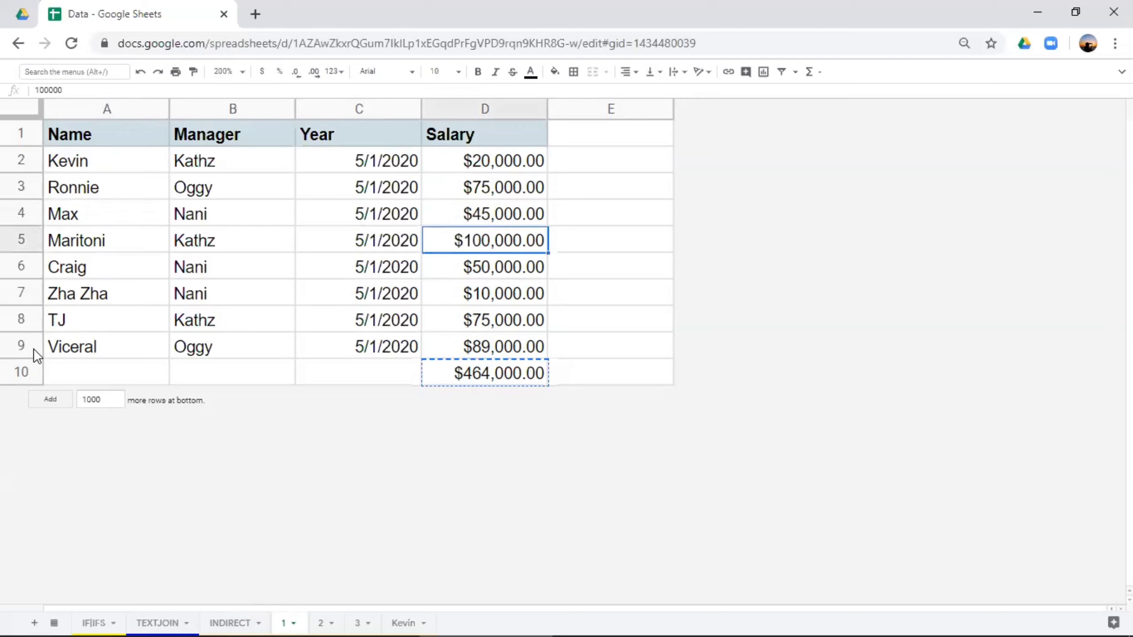
click(90, 222)
click(21, 210)
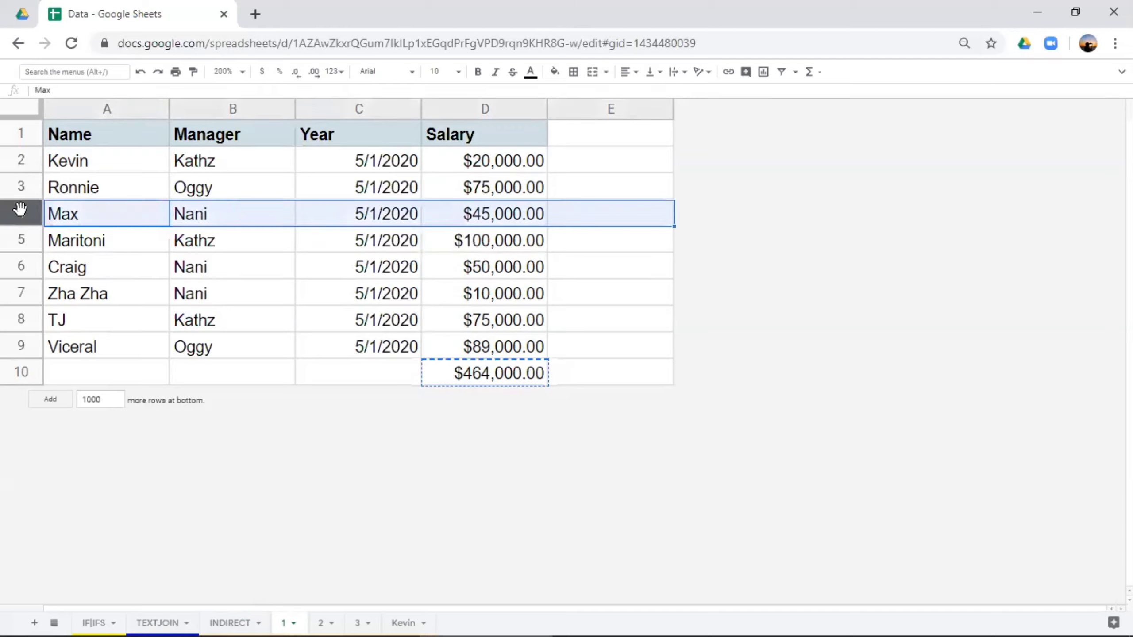
key(ctrl+c)
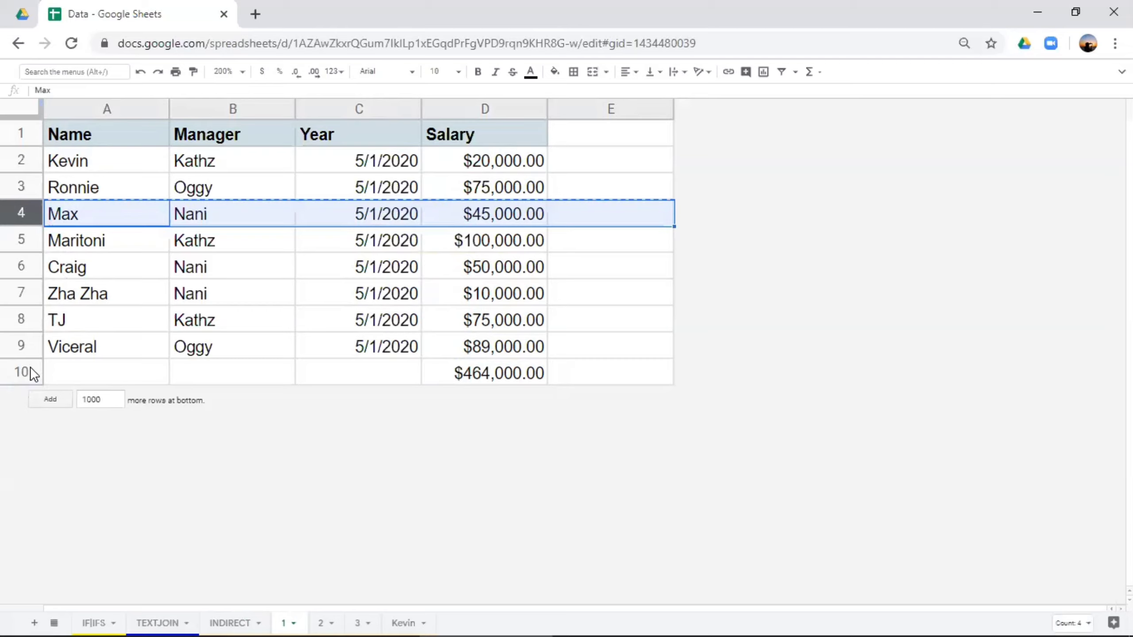
click(127, 302)
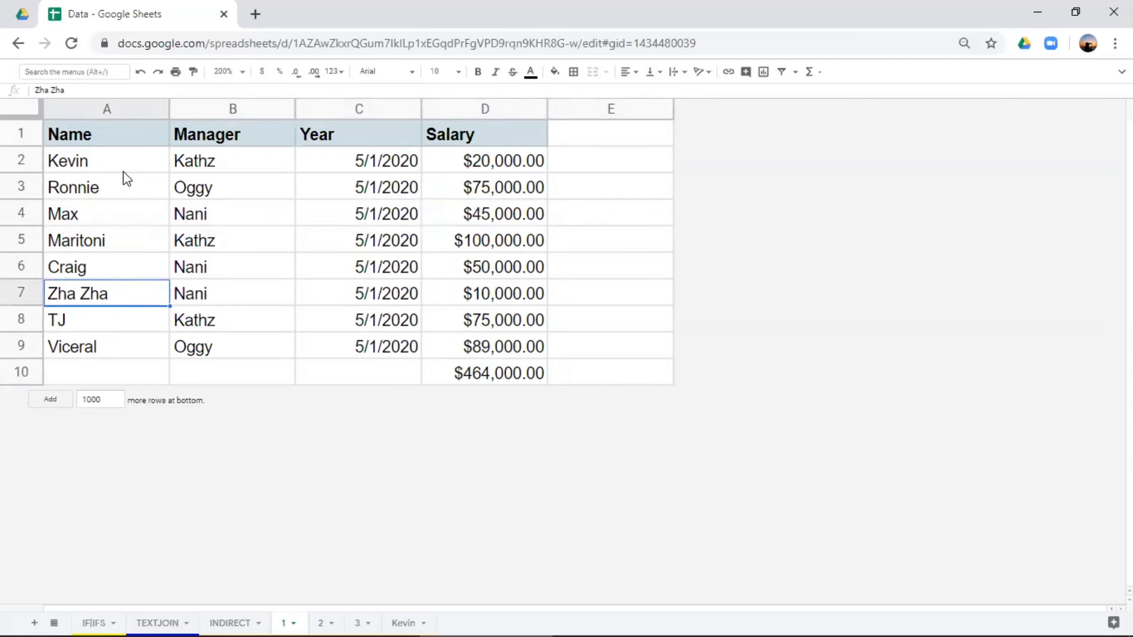
drag(123, 171, 121, 370)
click(324, 616)
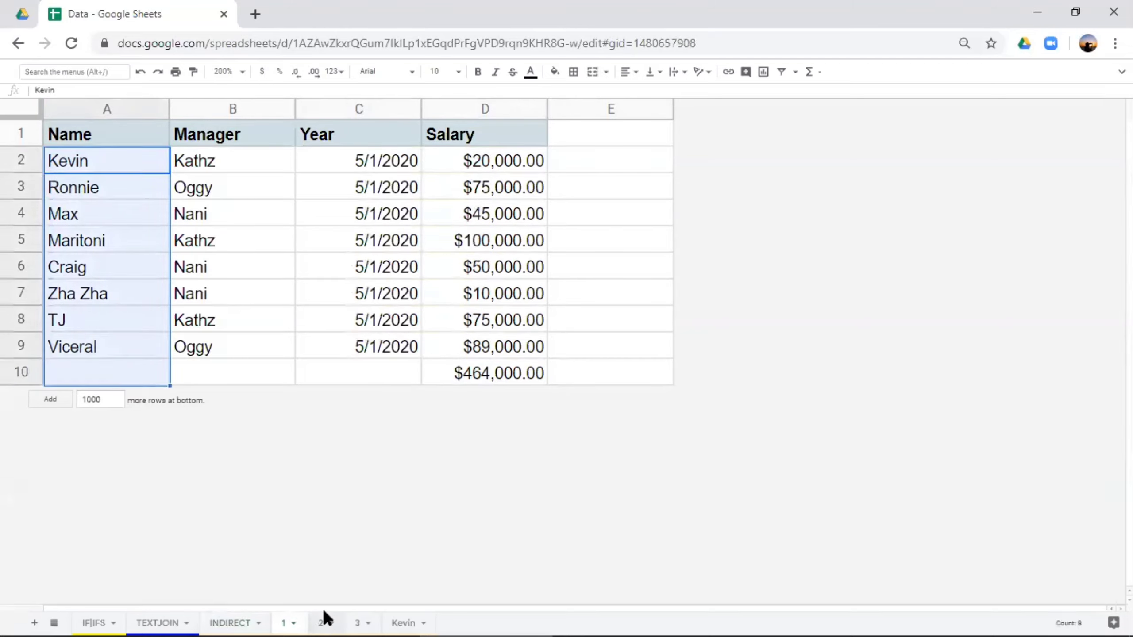
On the INDIRECT sheet, examine the names in column A, the dates in row 5 and the SUMIFS formula in D6
click(233, 622)
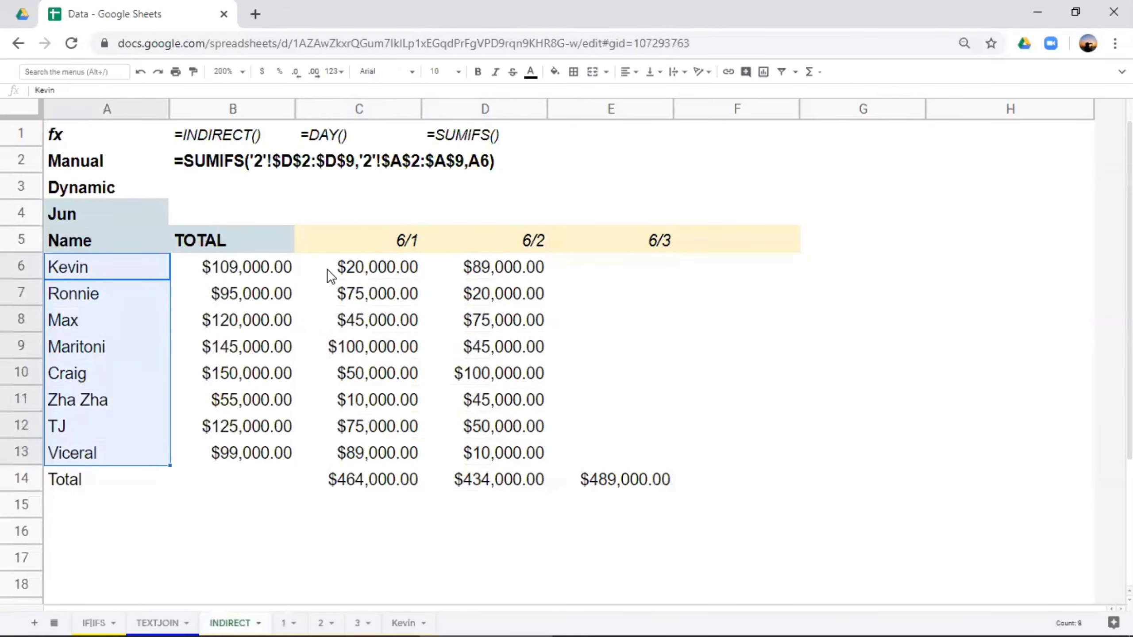
click(358, 268)
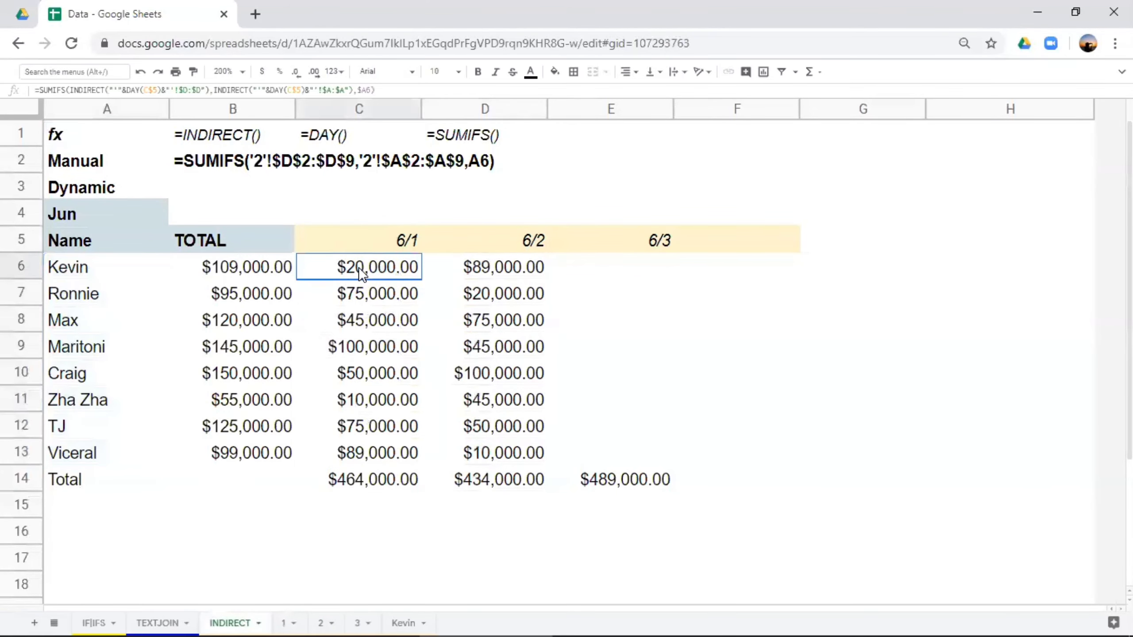
click(389, 245)
click(493, 239)
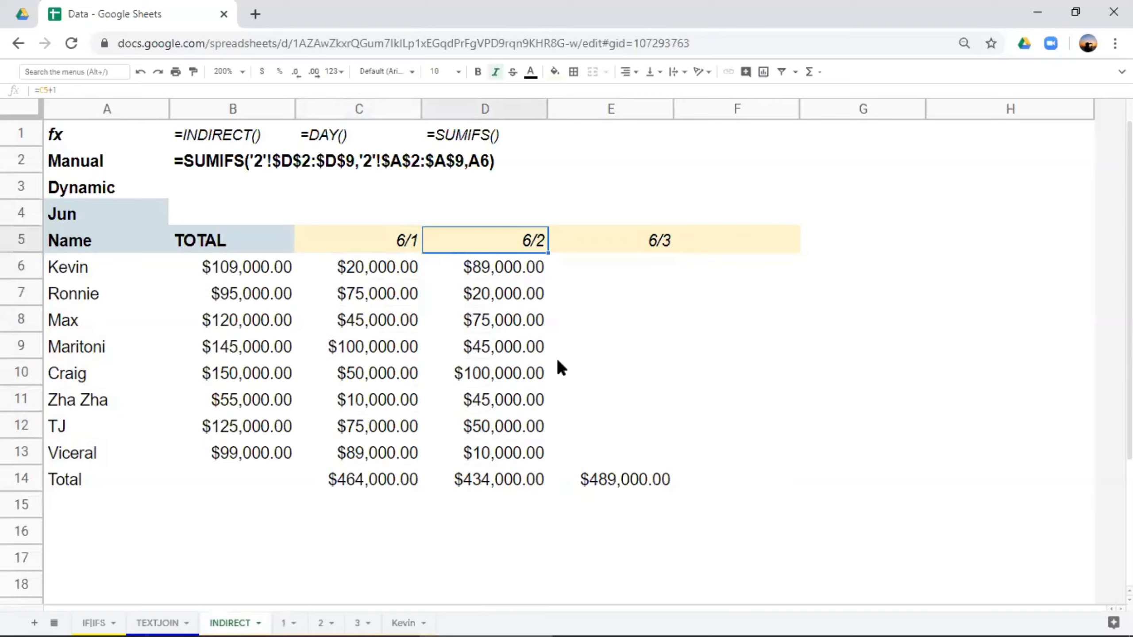
click(99, 272)
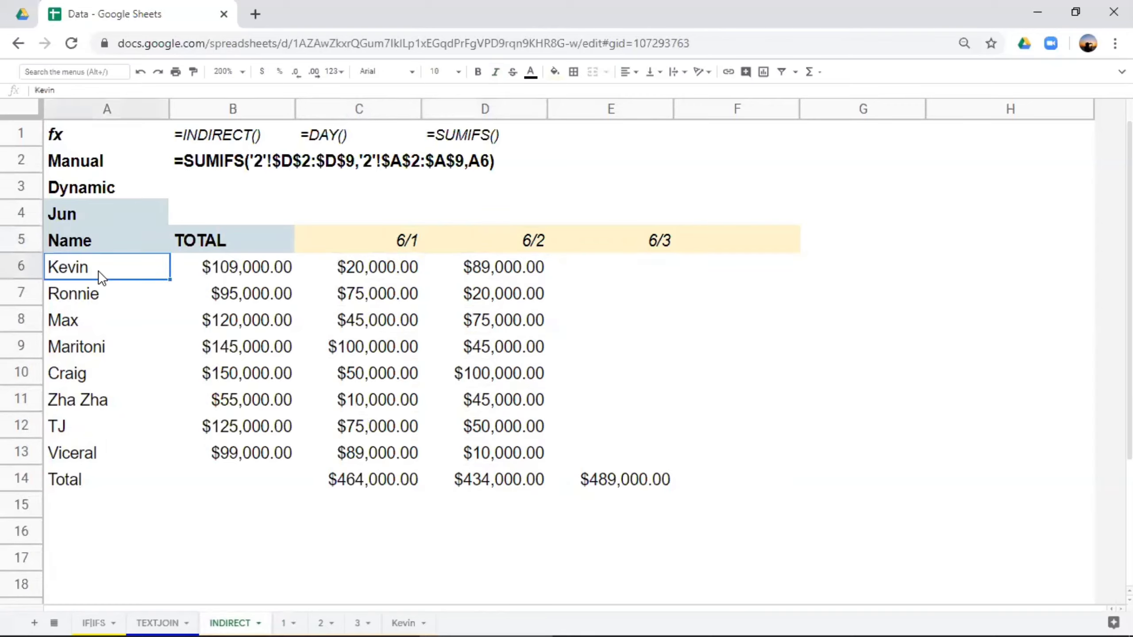
click(393, 270)
drag(67, 263, 517, 452)
drag(98, 269, 99, 446)
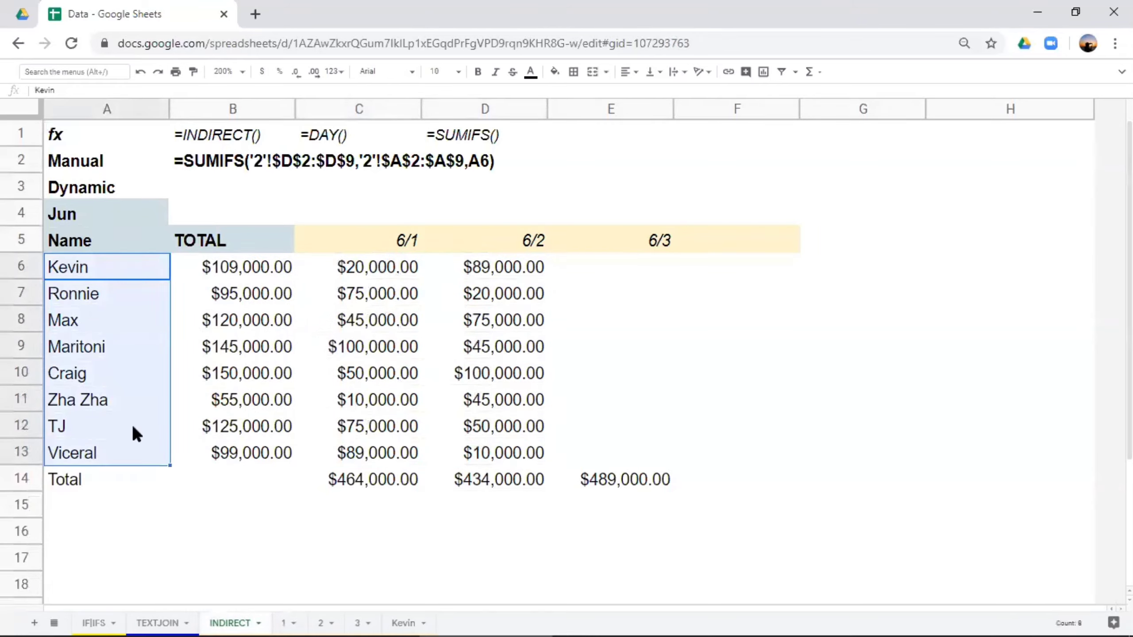
drag(388, 244, 683, 241)
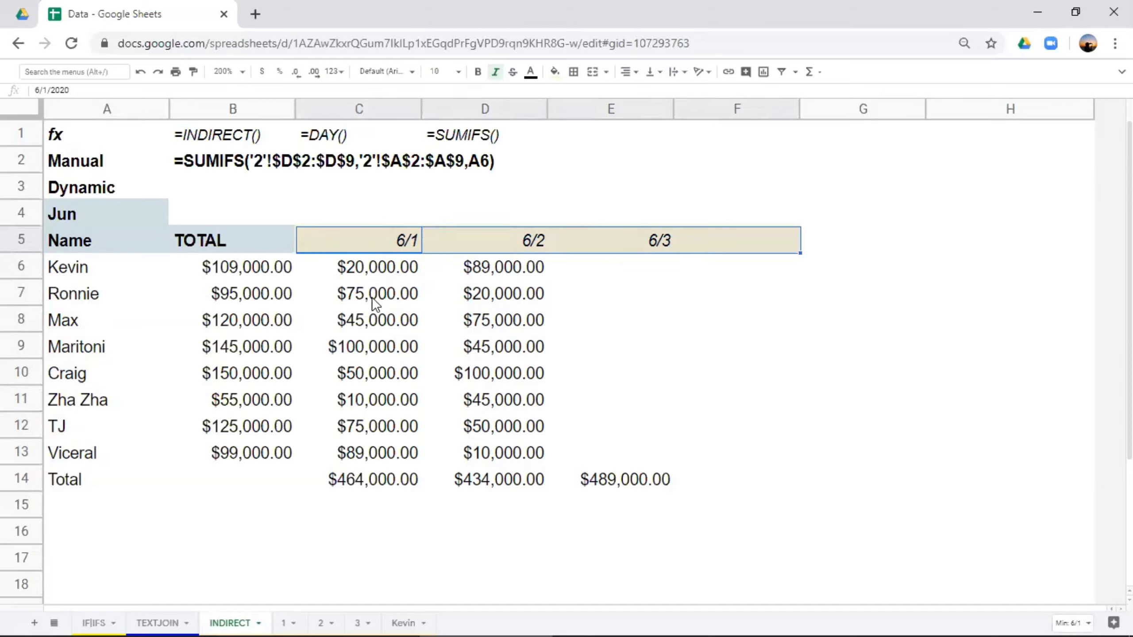
click(88, 268)
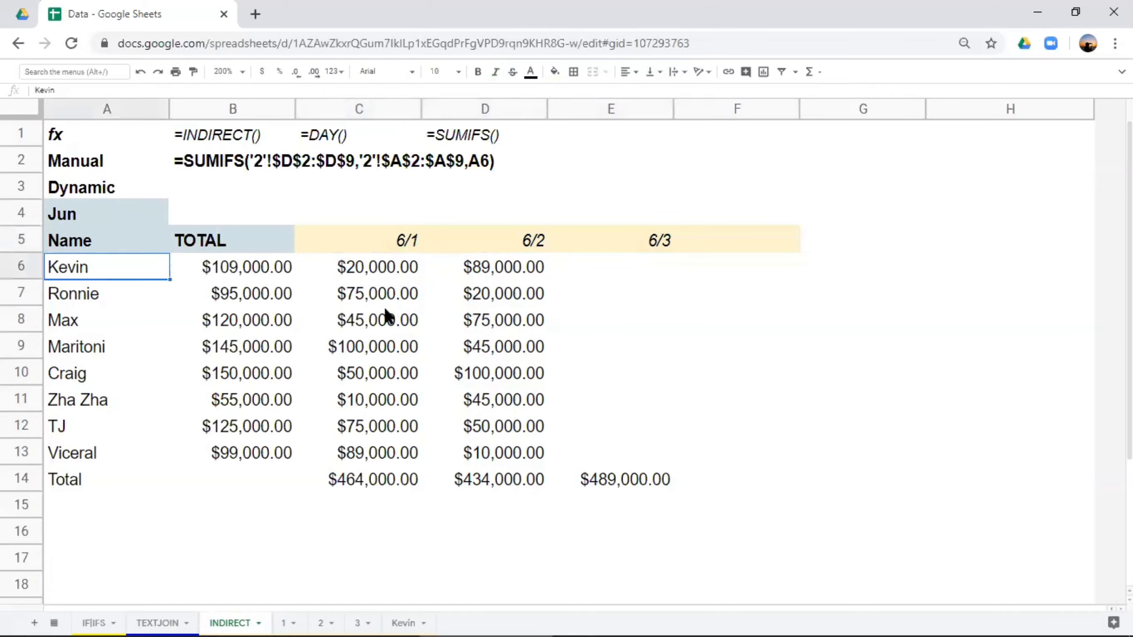
click(516, 273)
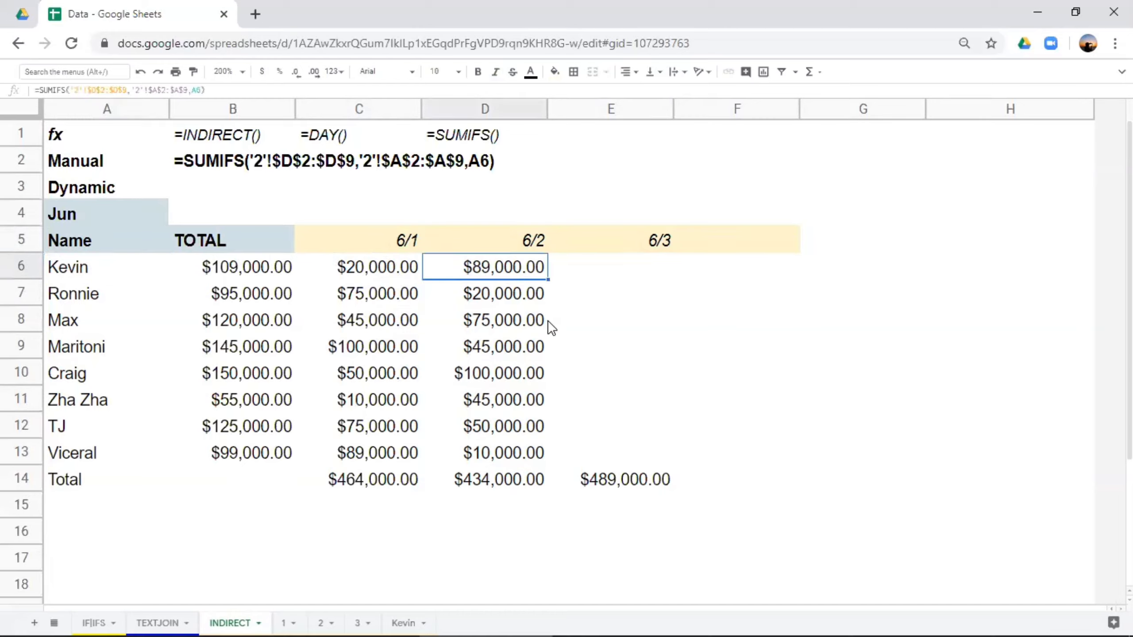
text(=SUMIFS('2'!$D$2:$D$9,'2'!$A$2:$A$9,A6))
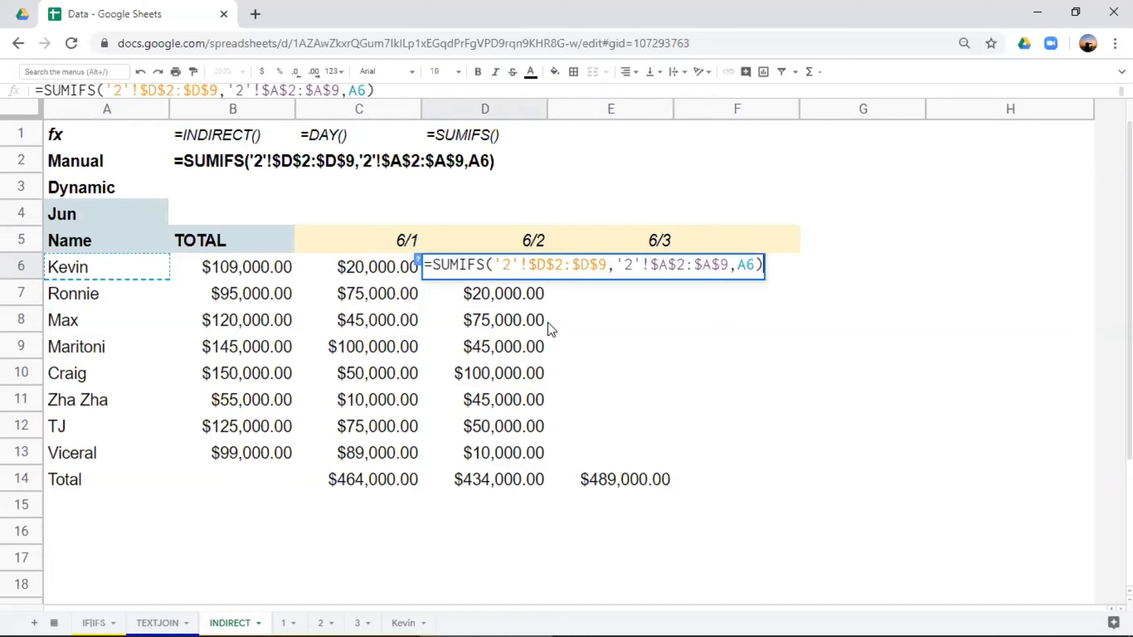
drag(494, 265, 760, 268)
key(Escape)
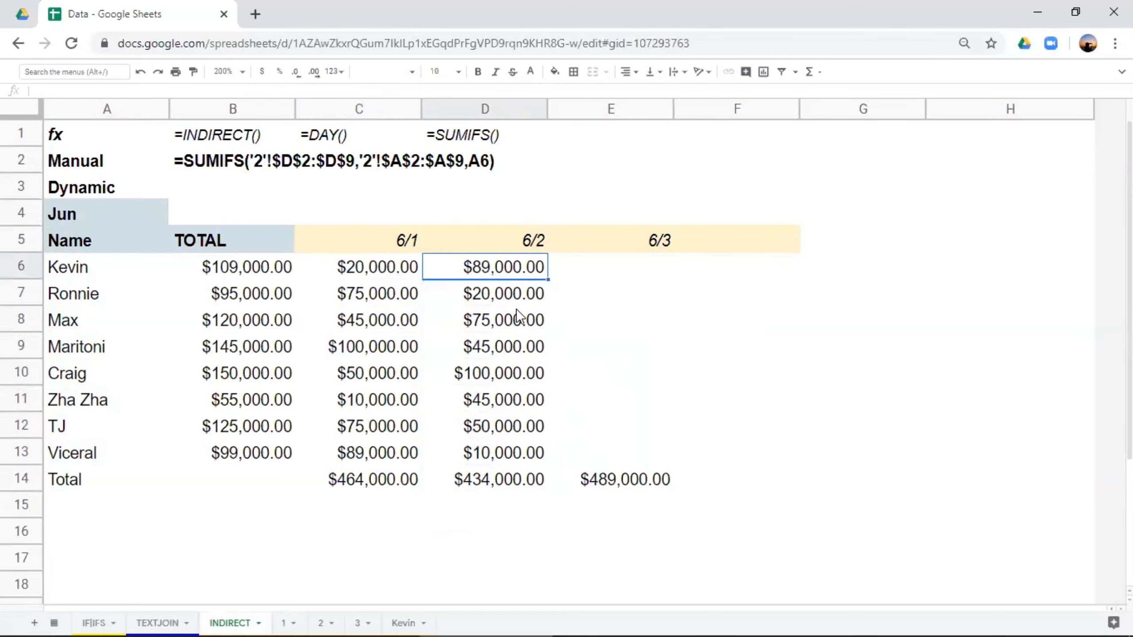
Clear the linked totals in C14:F14 and the 6/2 column's contents in D7:D17
drag(312, 482, 709, 486)
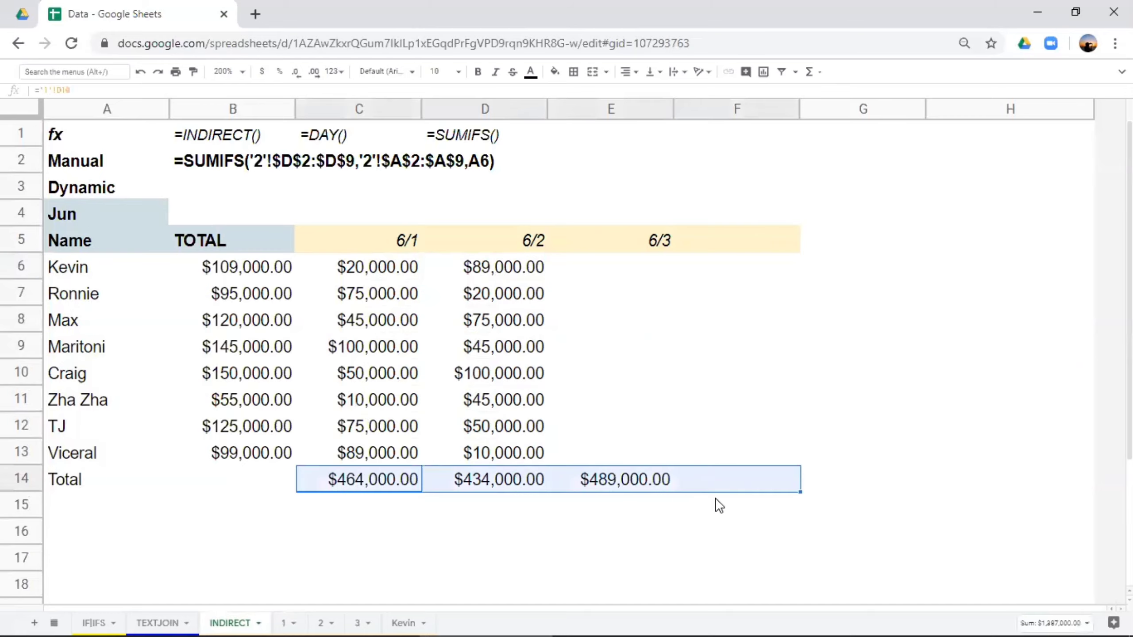
key(Delete)
drag(515, 296, 540, 609)
key(Delete)
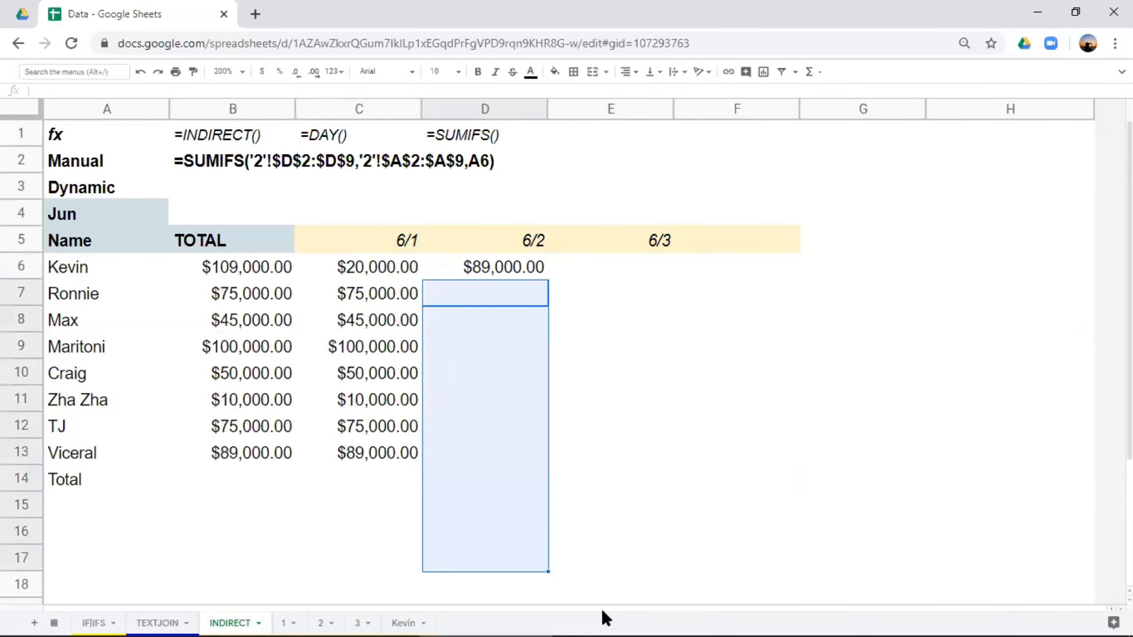
Begin a new SUMIFS formula in D6 with sheet 2's whole Salary column as the absolute sum range, '2'!$D:$D
click(508, 273)
text(=sumifs()
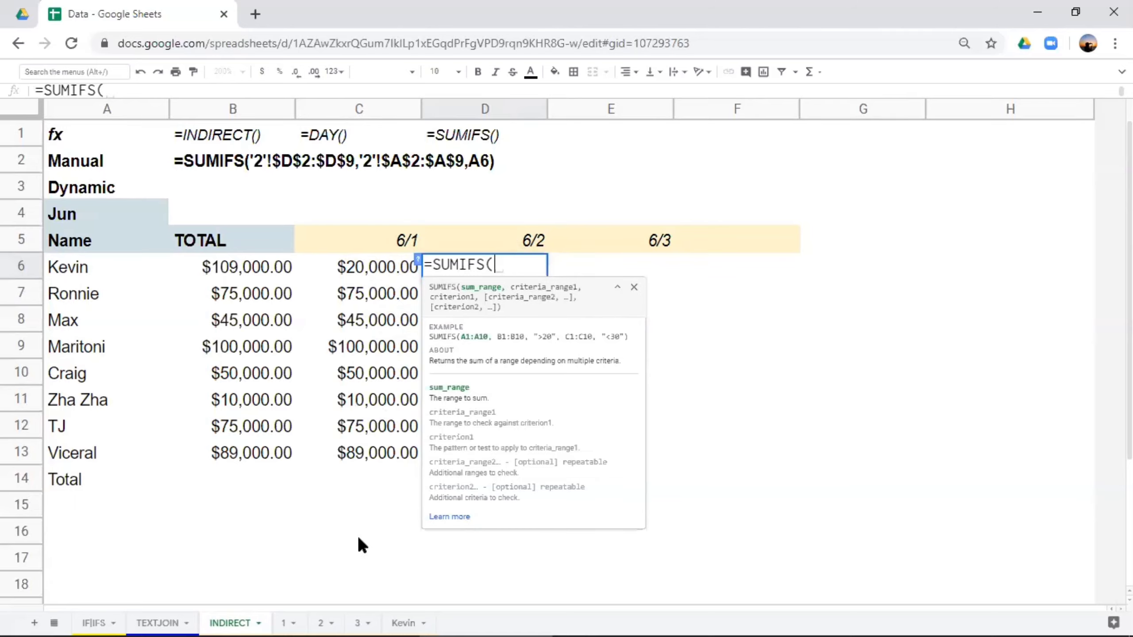
click(322, 622)
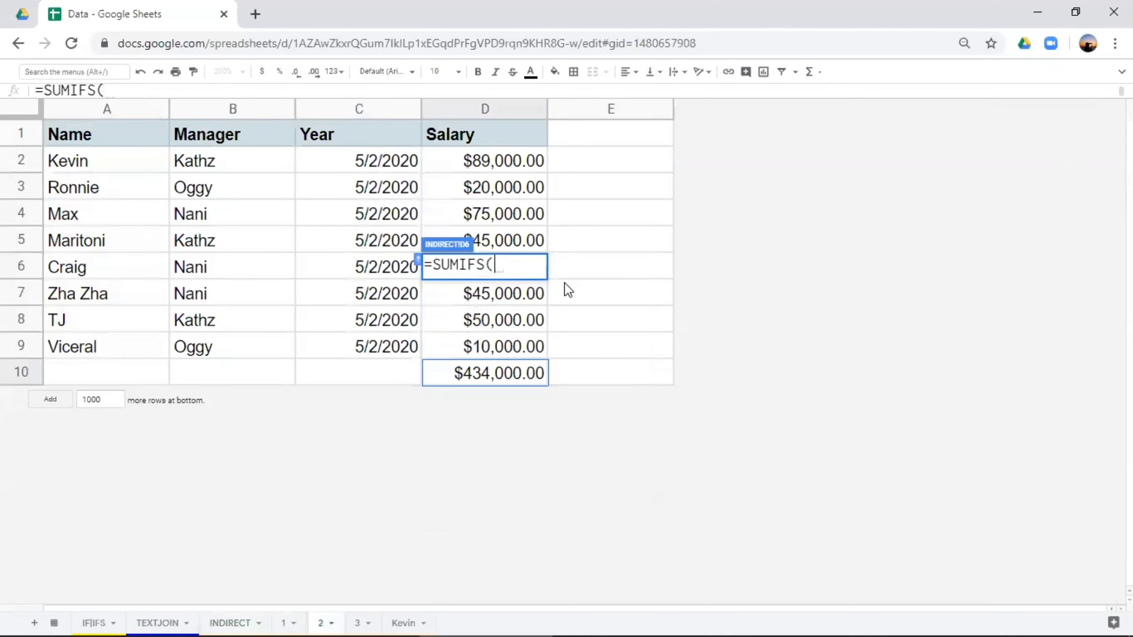
click(496, 103)
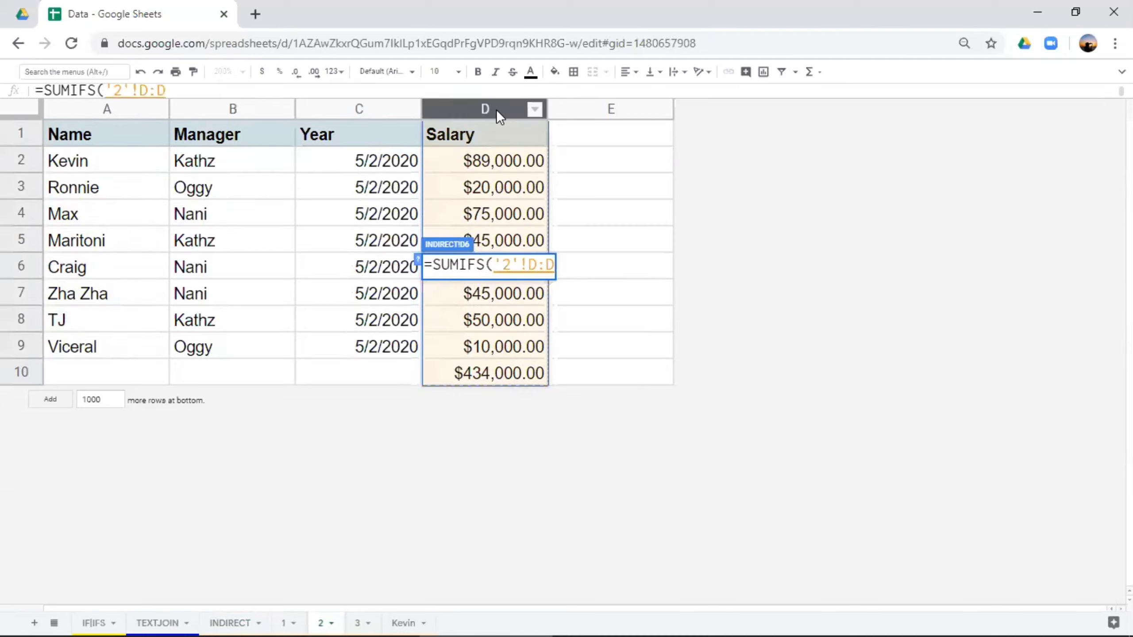
key(F4)
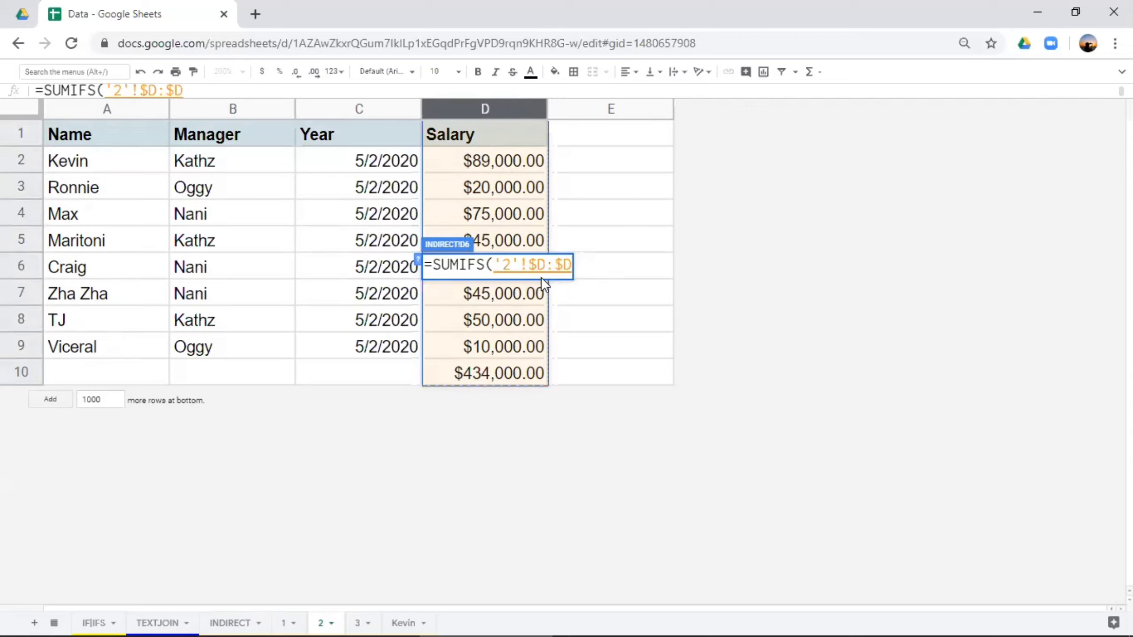
text(,)
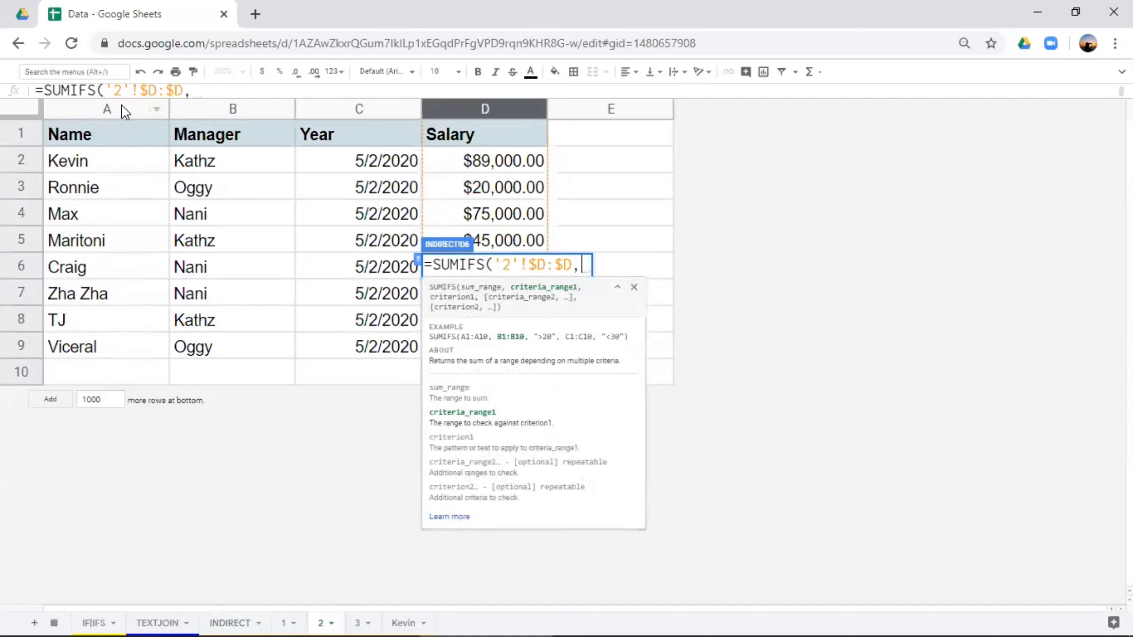
Complete the D6 SUMIFS formula with criteria range '2'!$A:$A and the column-locked criterion $A6
click(122, 107)
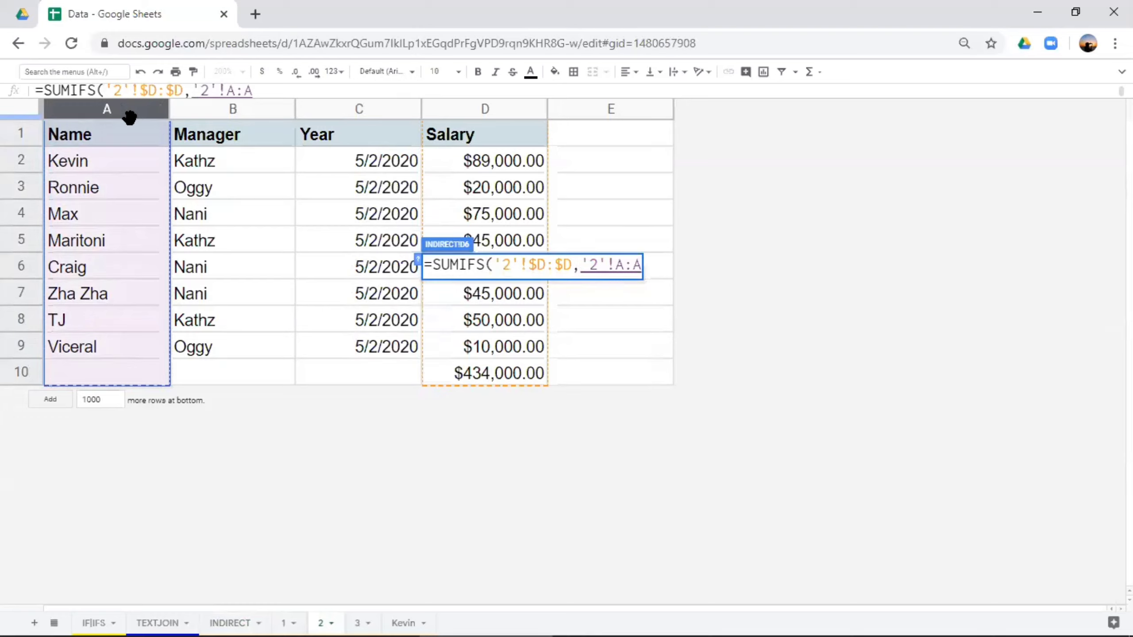
key(F4)
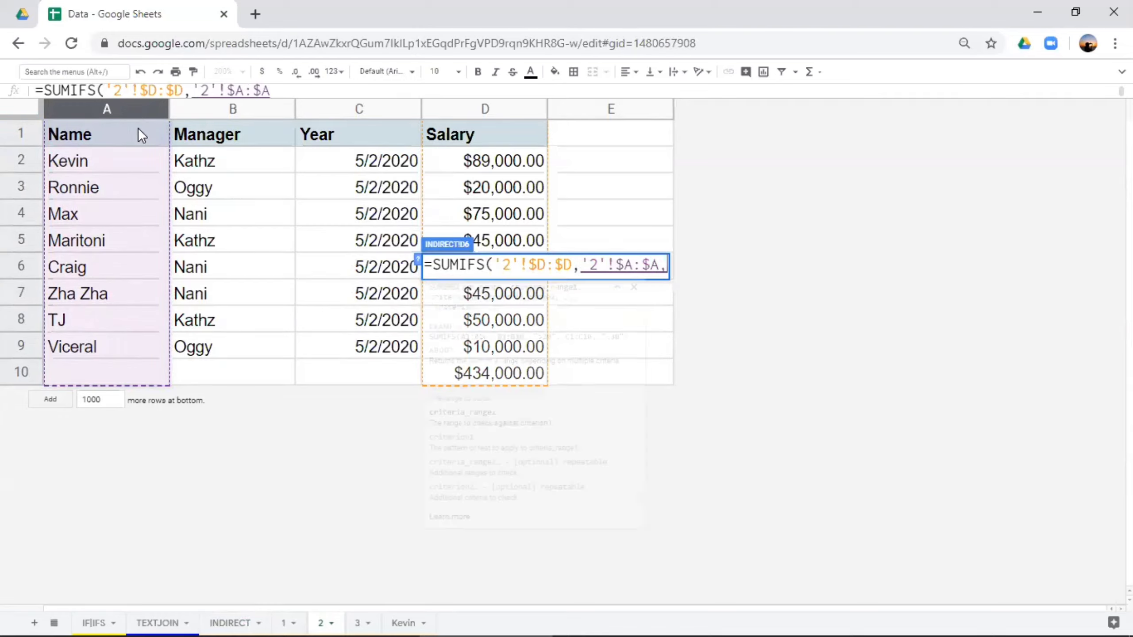
text(,)
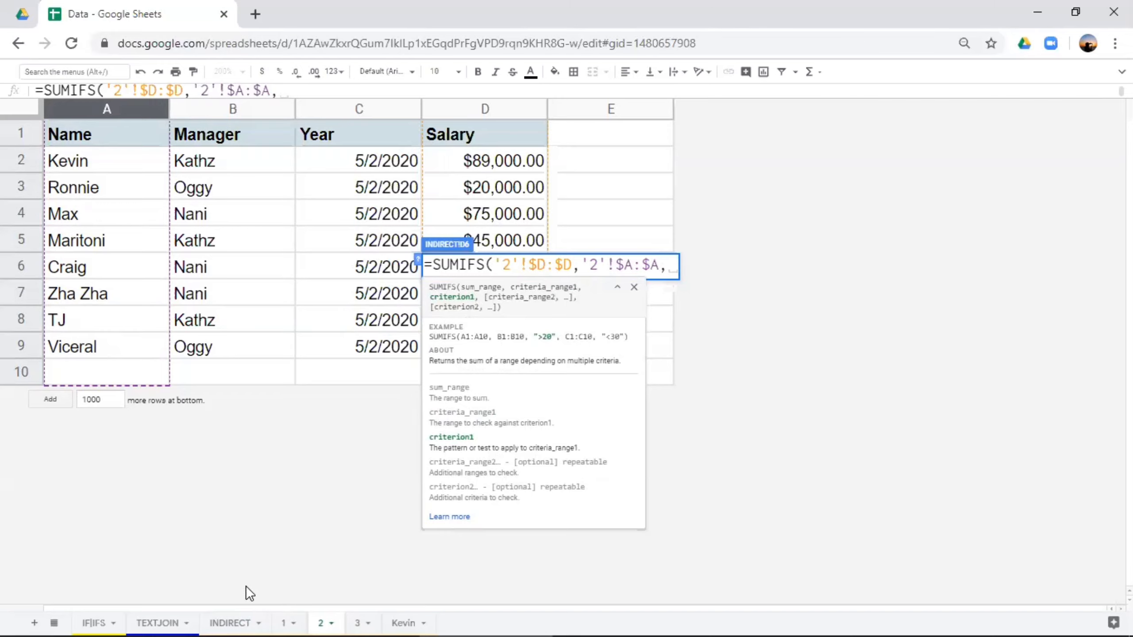
click(237, 622)
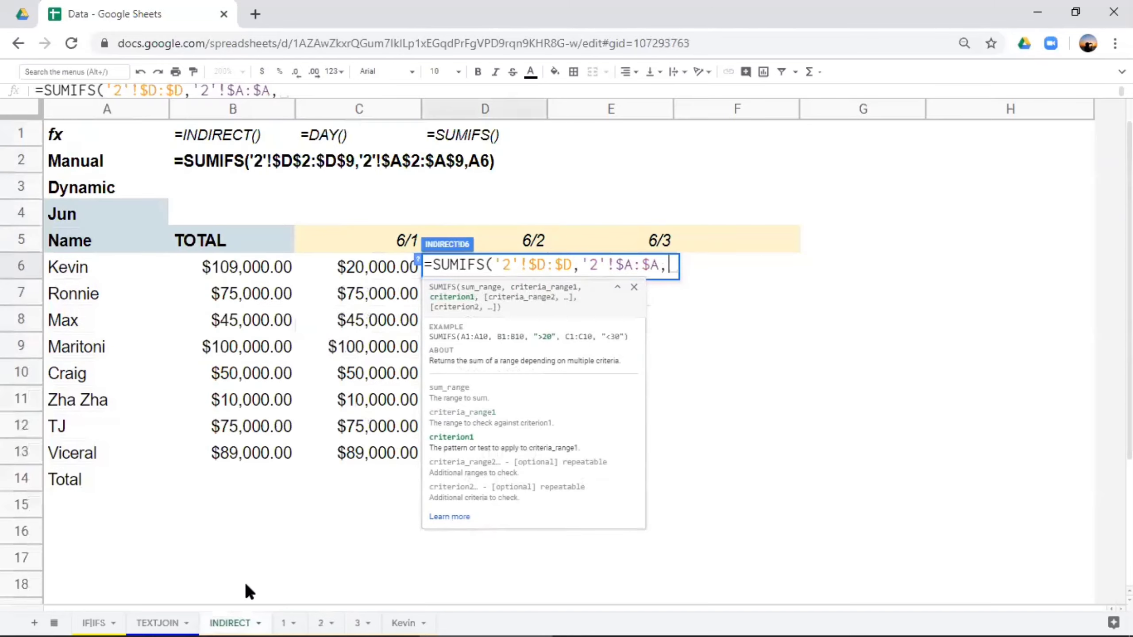
click(103, 274)
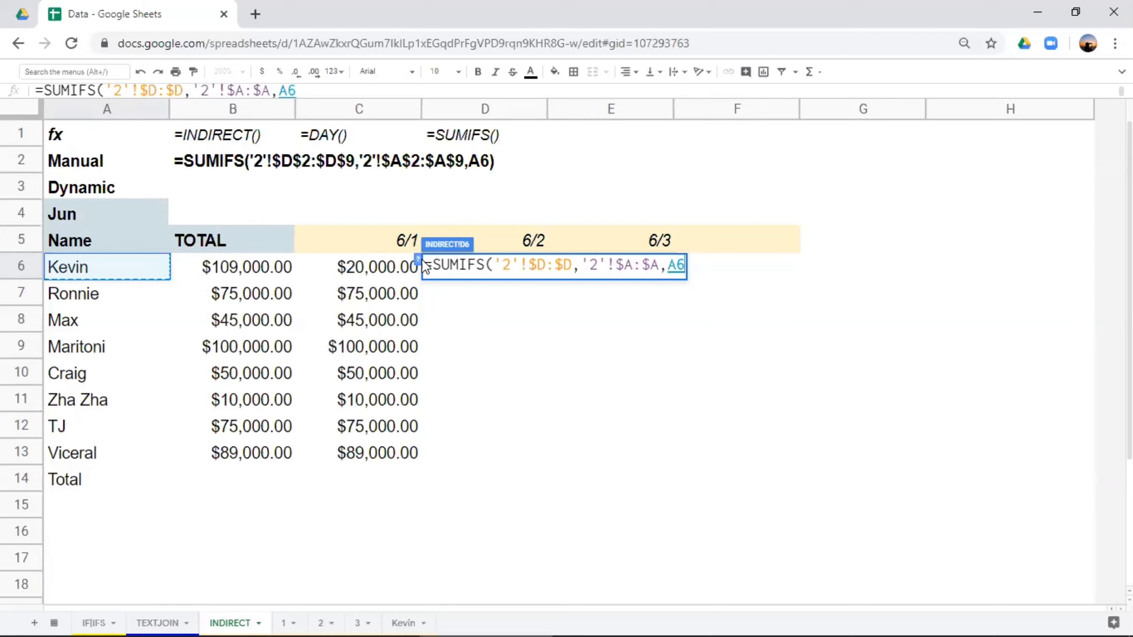
click(675, 272)
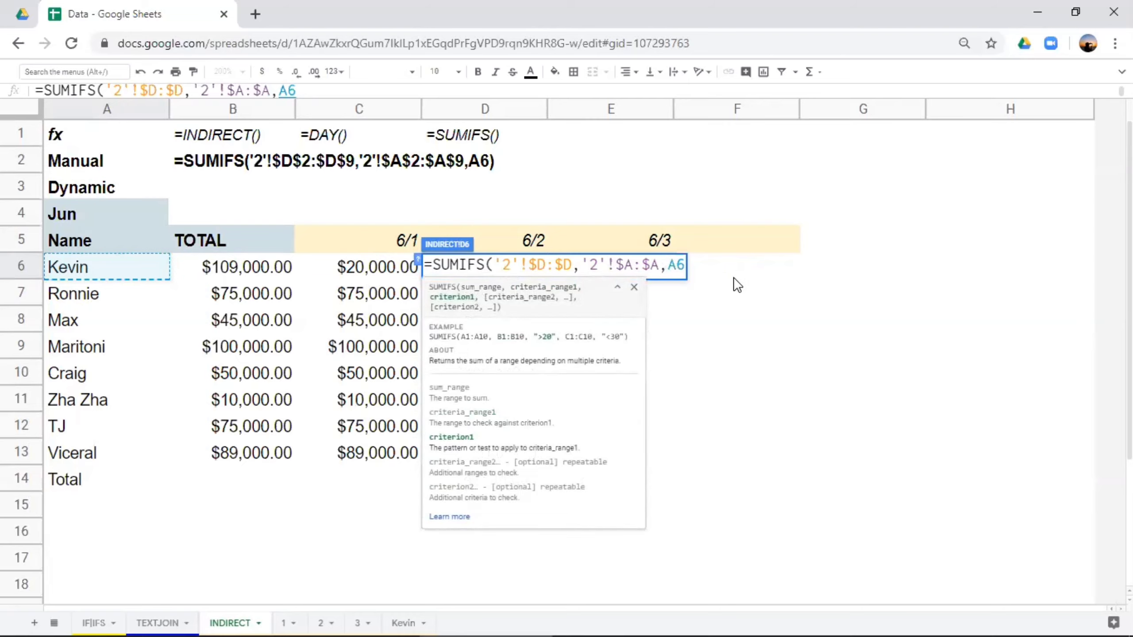
text($)
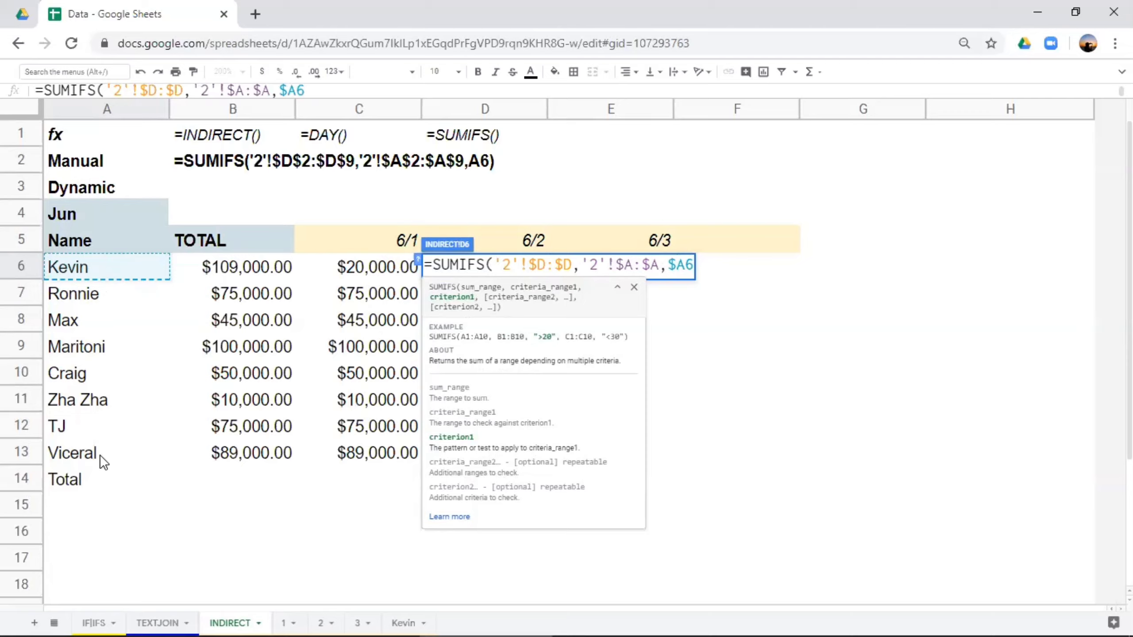
key(Return)
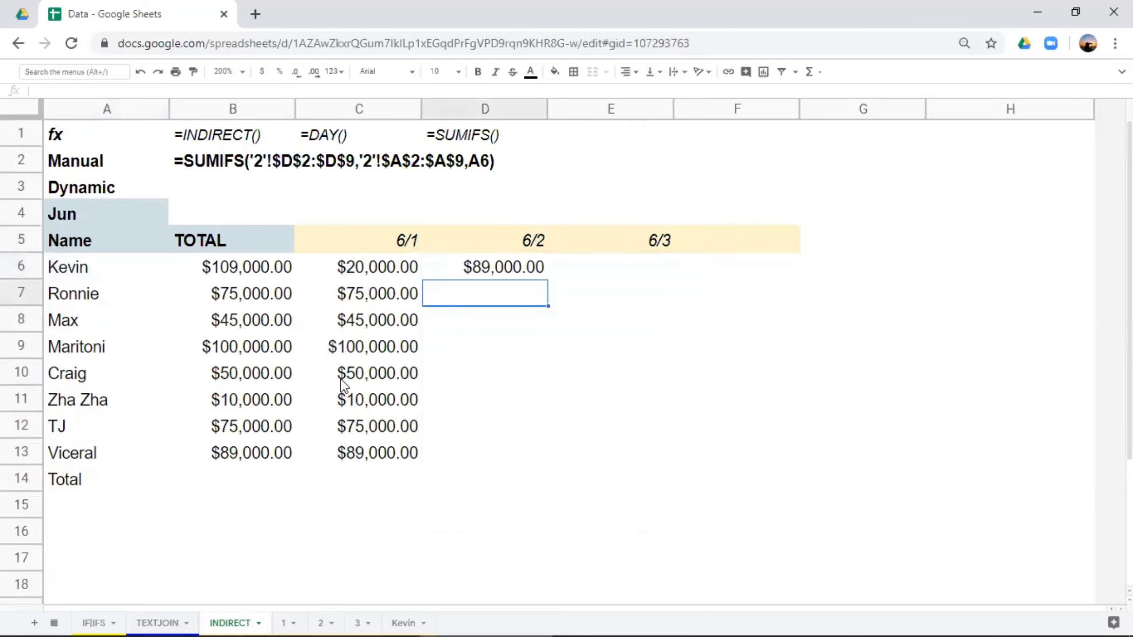
Compare D6 with the first listed person's salary on sheet 2 and inspect both sheet references in the D6 formula
click(504, 266)
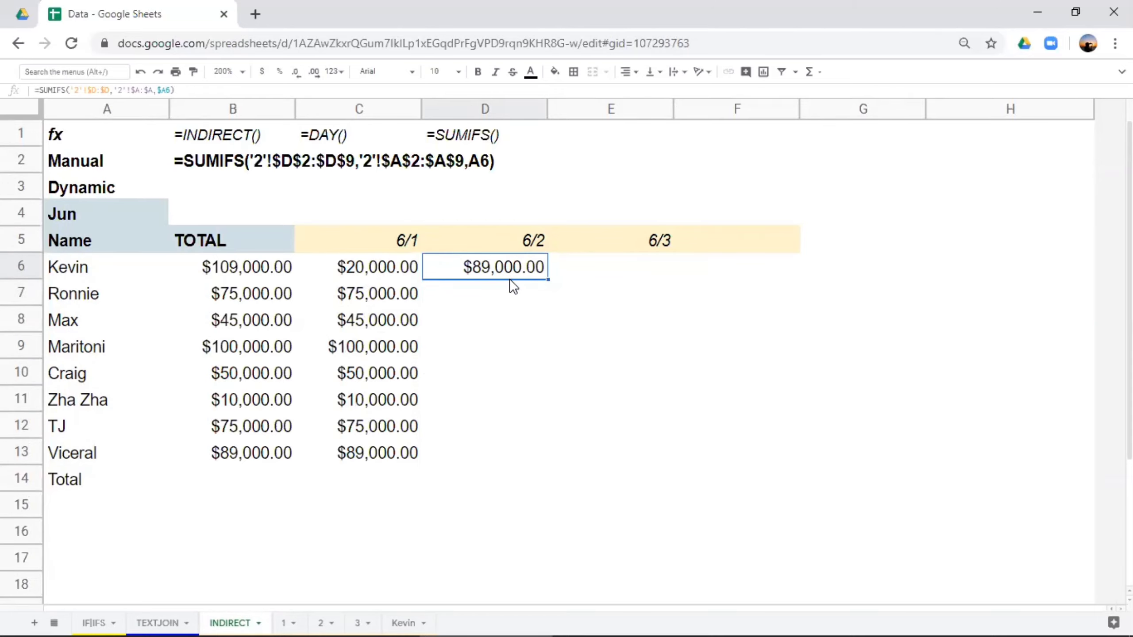
click(324, 623)
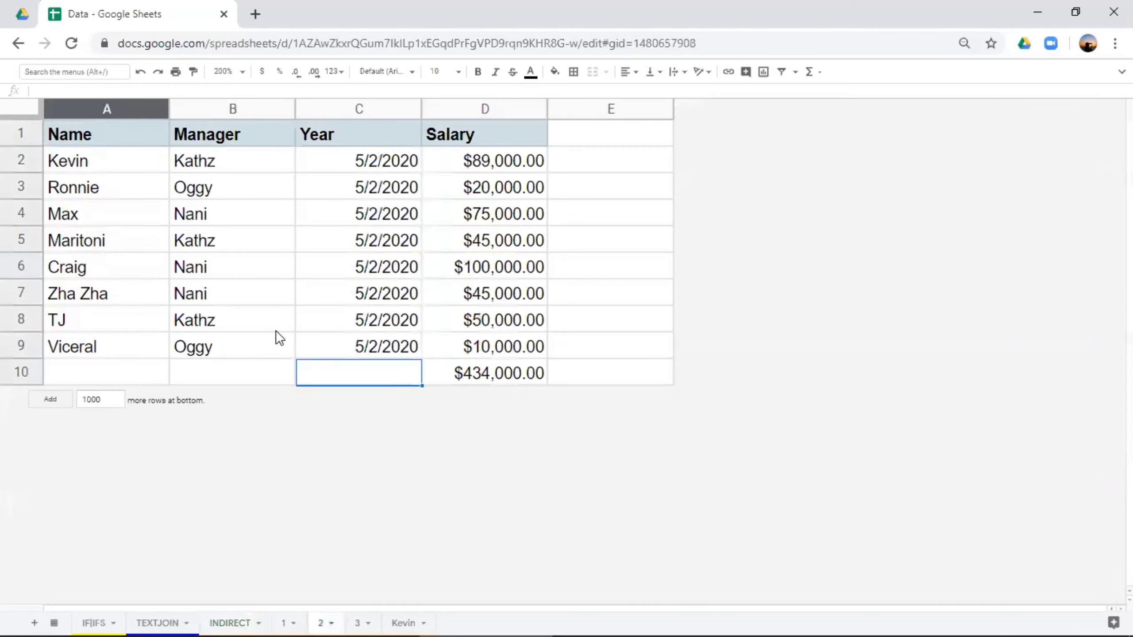
drag(117, 163, 463, 161)
click(464, 162)
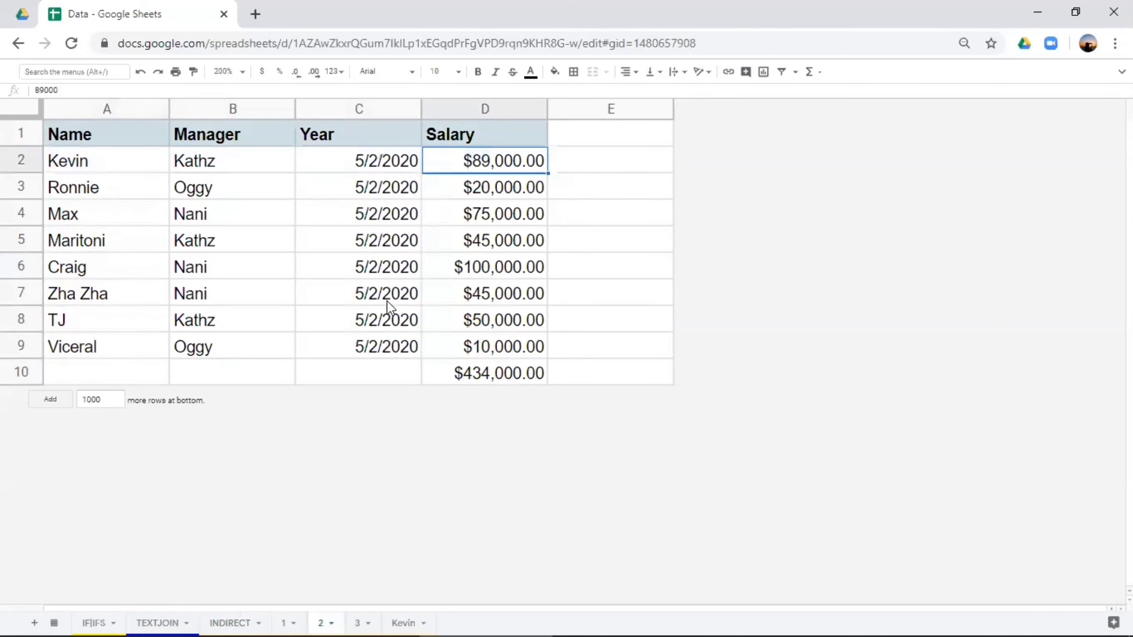
click(230, 621)
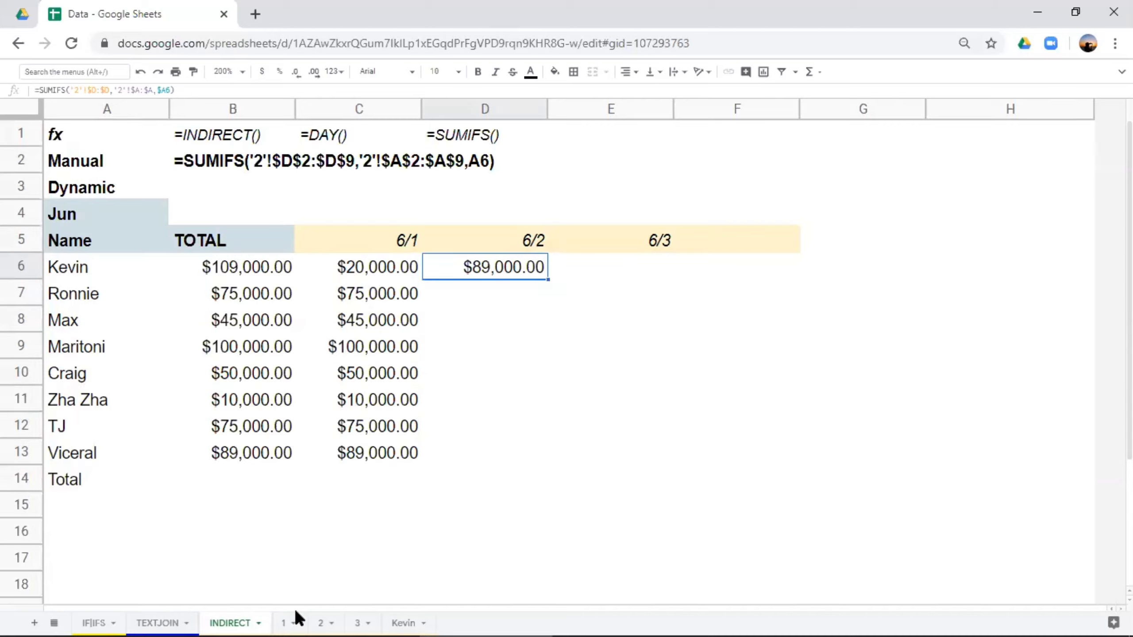
double_click(534, 276)
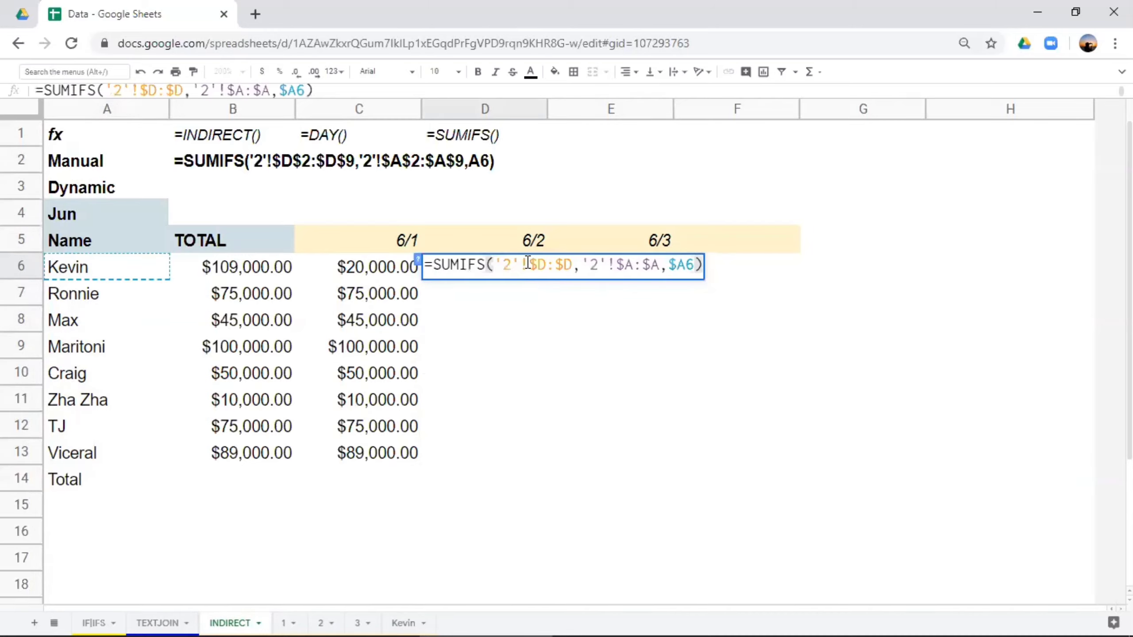
double_click(503, 265)
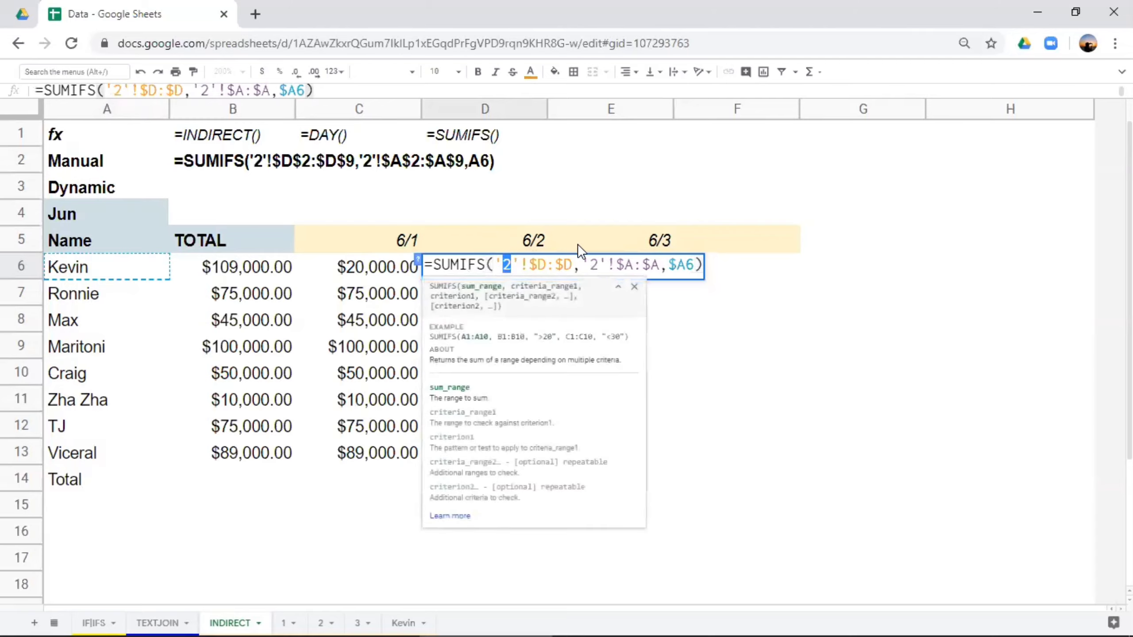
double_click(593, 265)
key(Escape)
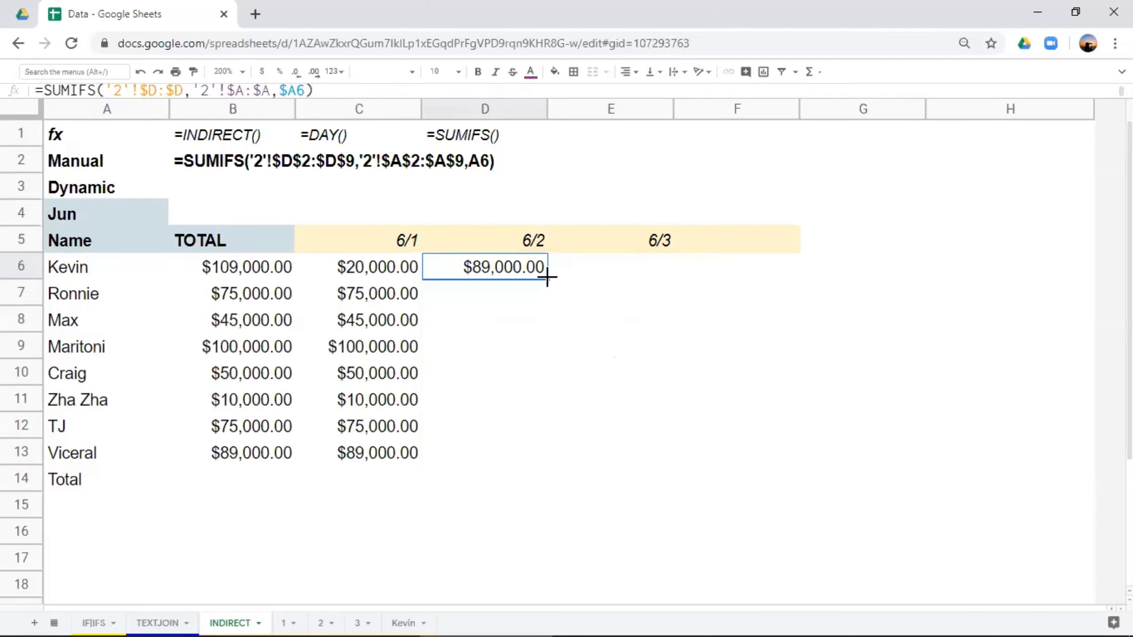
Copy the D6 SUMIFS formula across to E6 and review its sheet references, ranges and criterion
drag(547, 277, 651, 275)
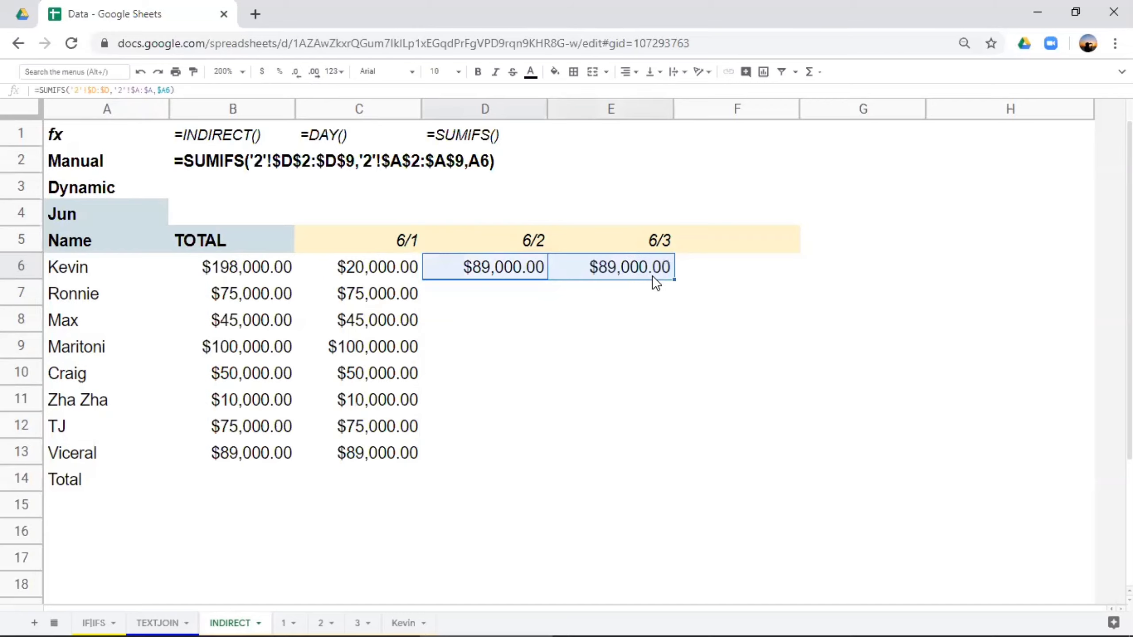
click(646, 265)
double_click(646, 266)
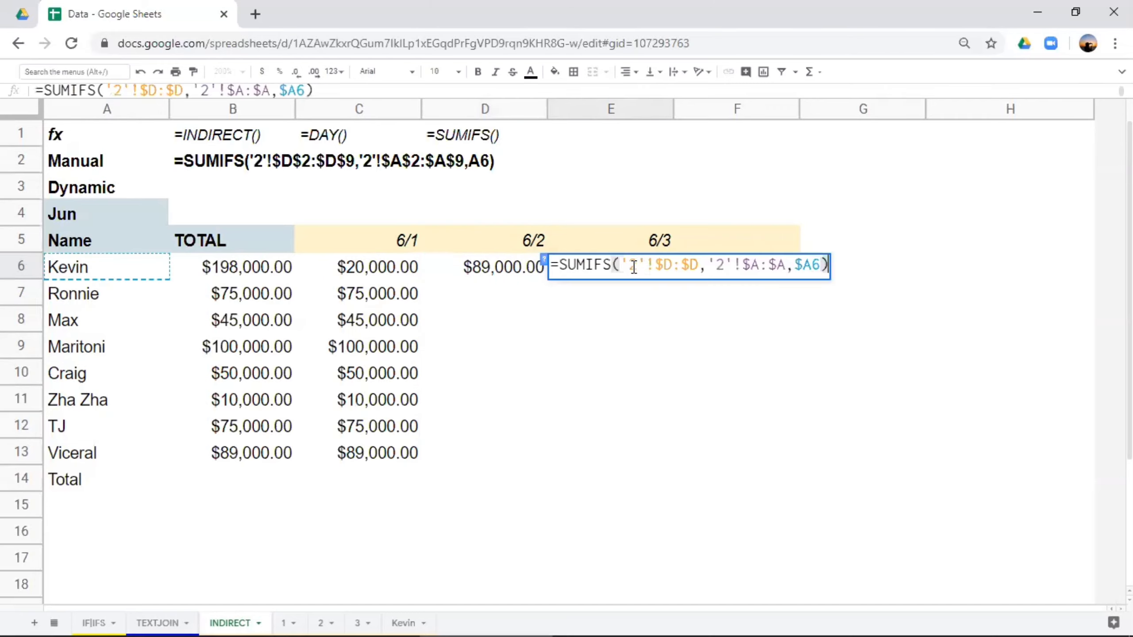
double_click(633, 265)
double_click(720, 265)
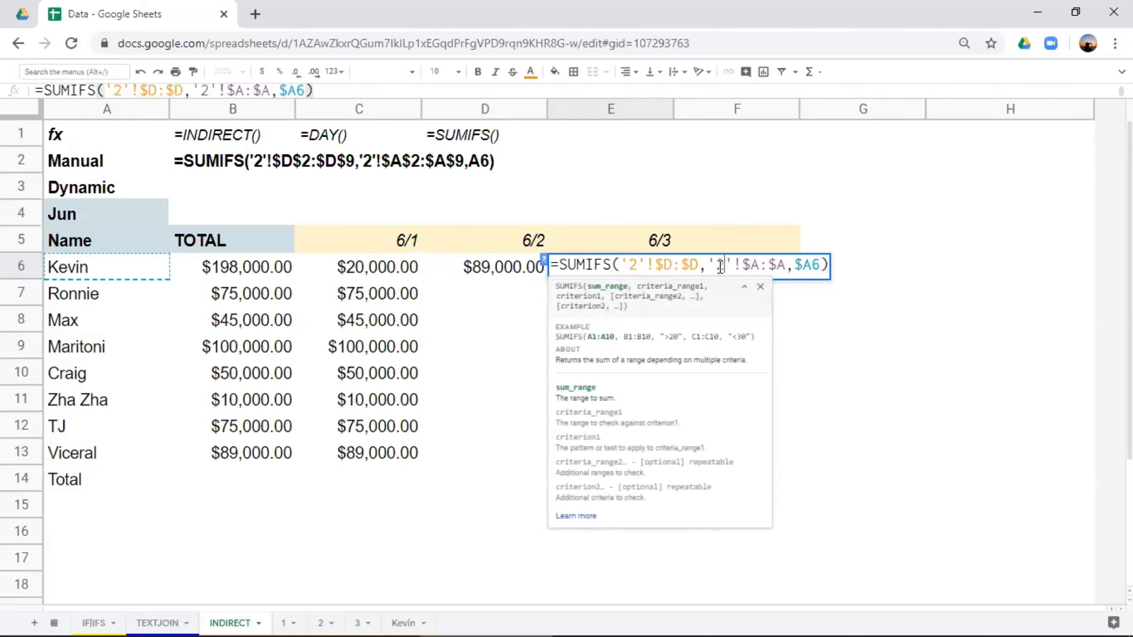
drag(655, 266, 781, 267)
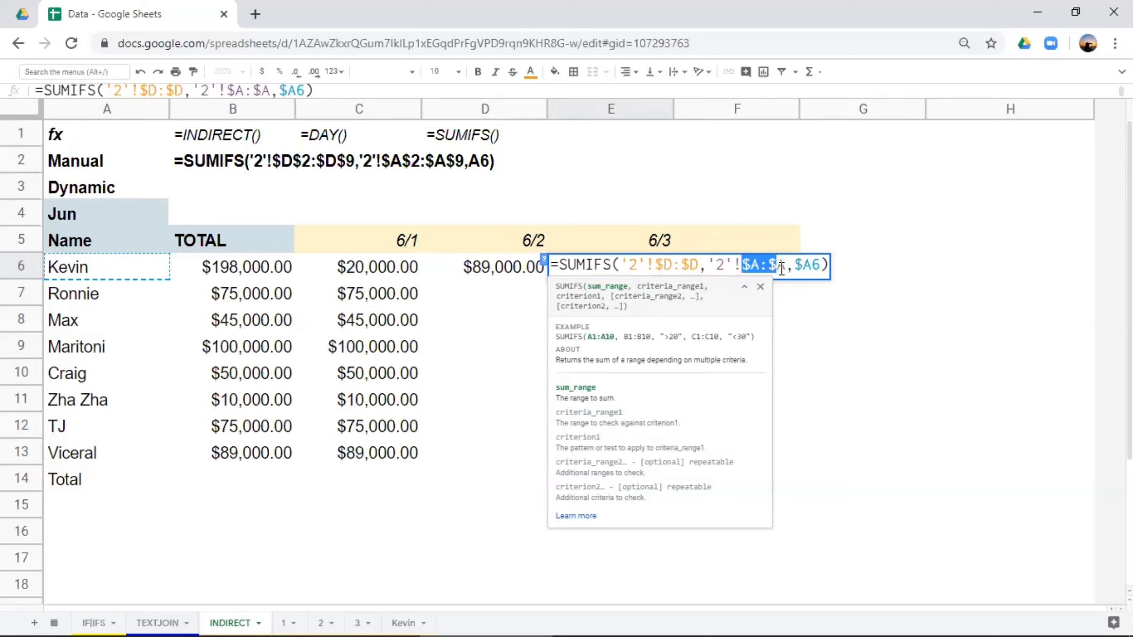
drag(655, 266, 695, 266)
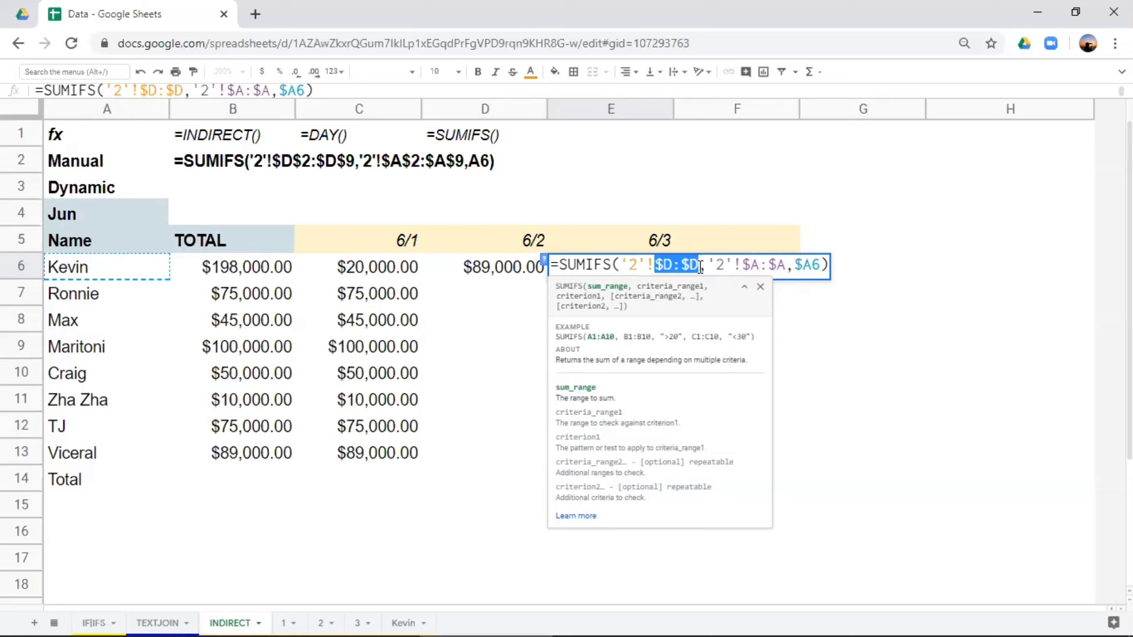
drag(733, 266, 822, 265)
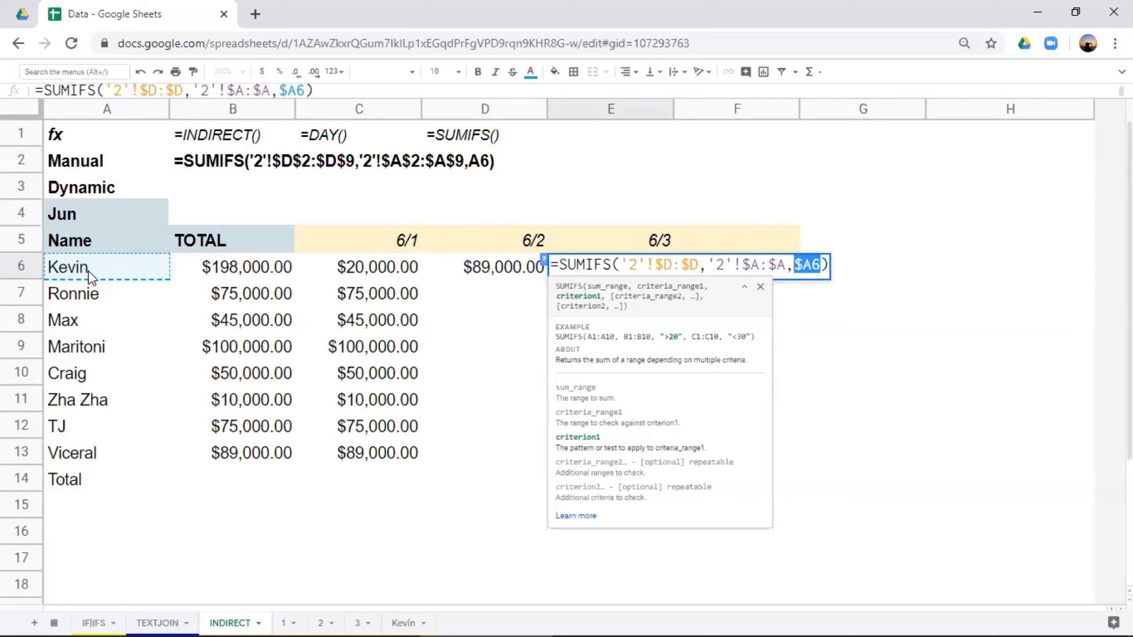
key(Return)
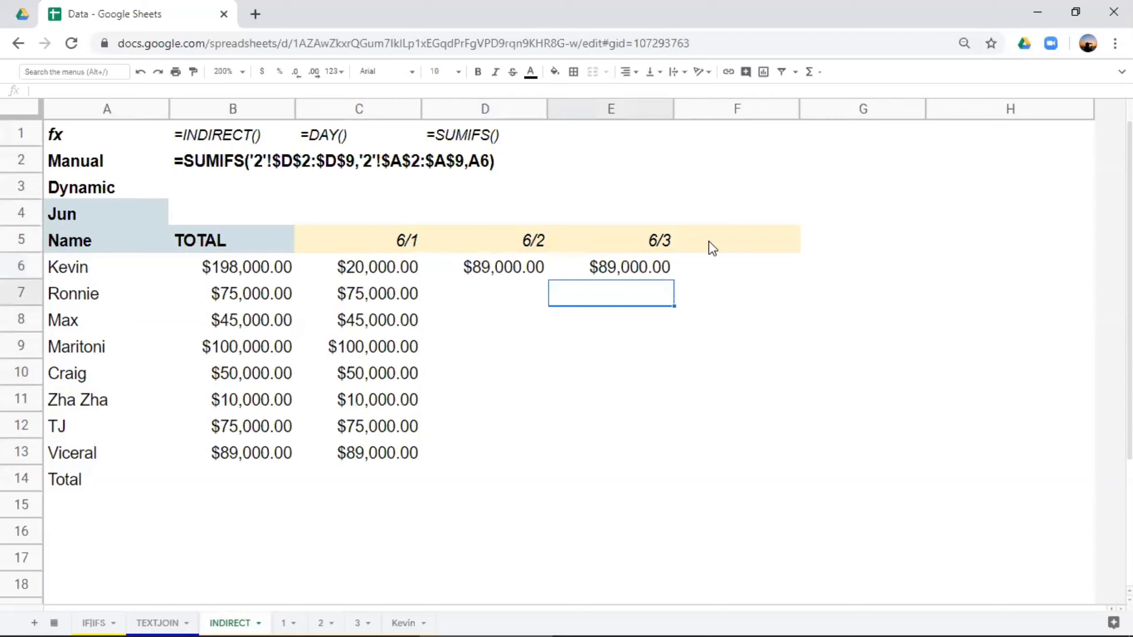
Point both the sum range and the criteria range of the E6 SUMIFS formula at sheet 3
double_click(656, 277)
click(642, 257)
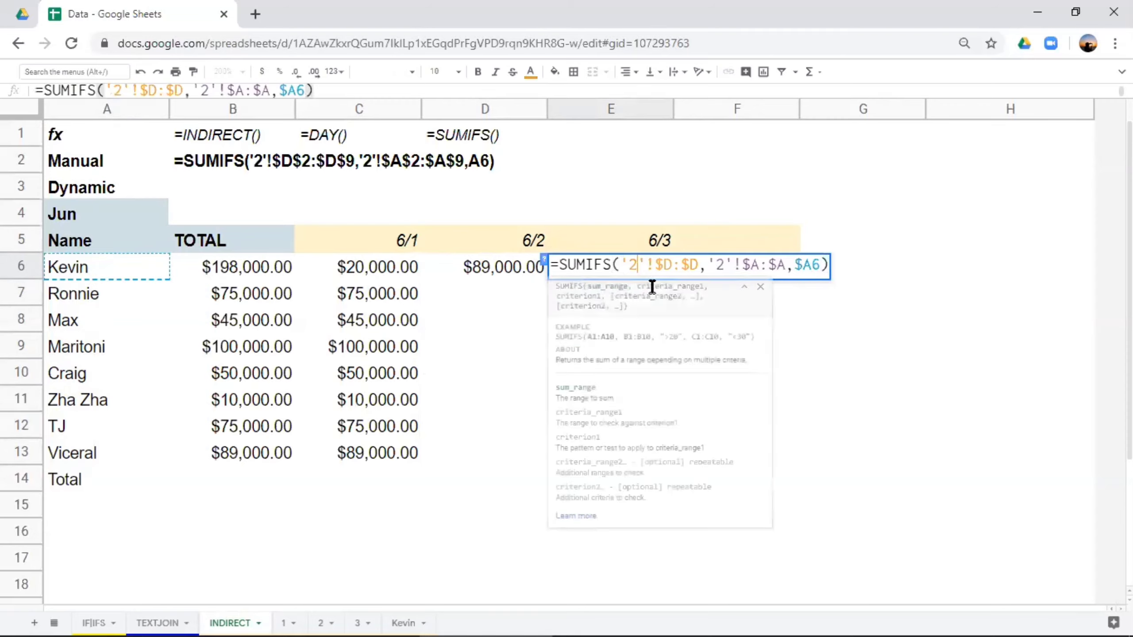
key(shift+Left)
text(3)
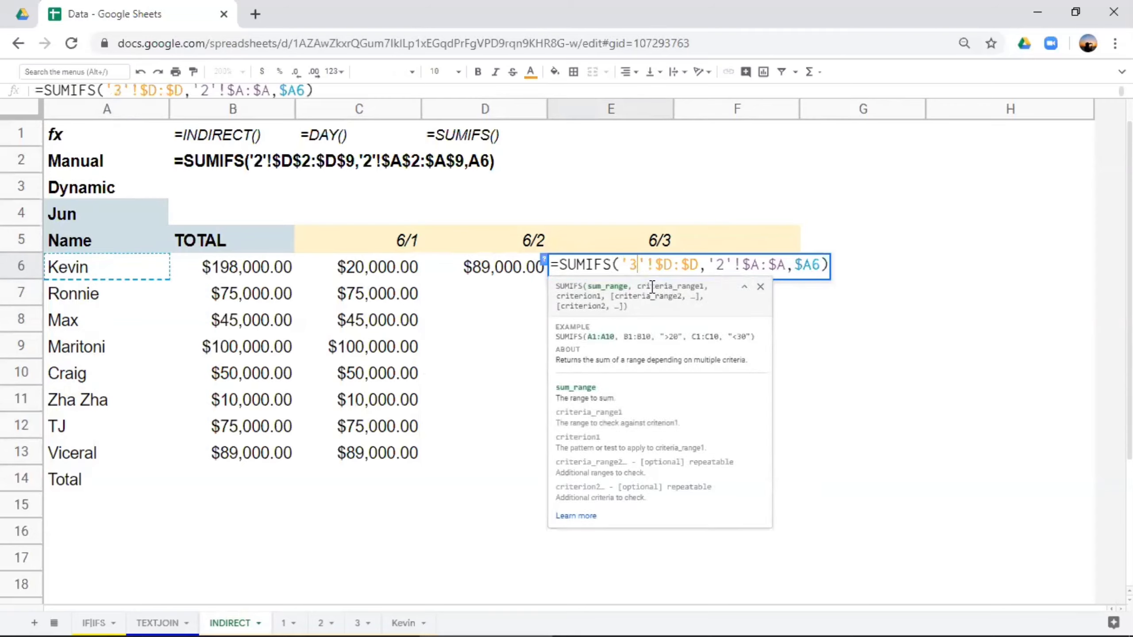
key(Right)
key(Right)
key(Right)
key(Right)
key(Right)
key(Right)
key(Right)
key(Right)
key(Right)
key(Right)
key(shift+Left)
key(BackSpace)
text(3)
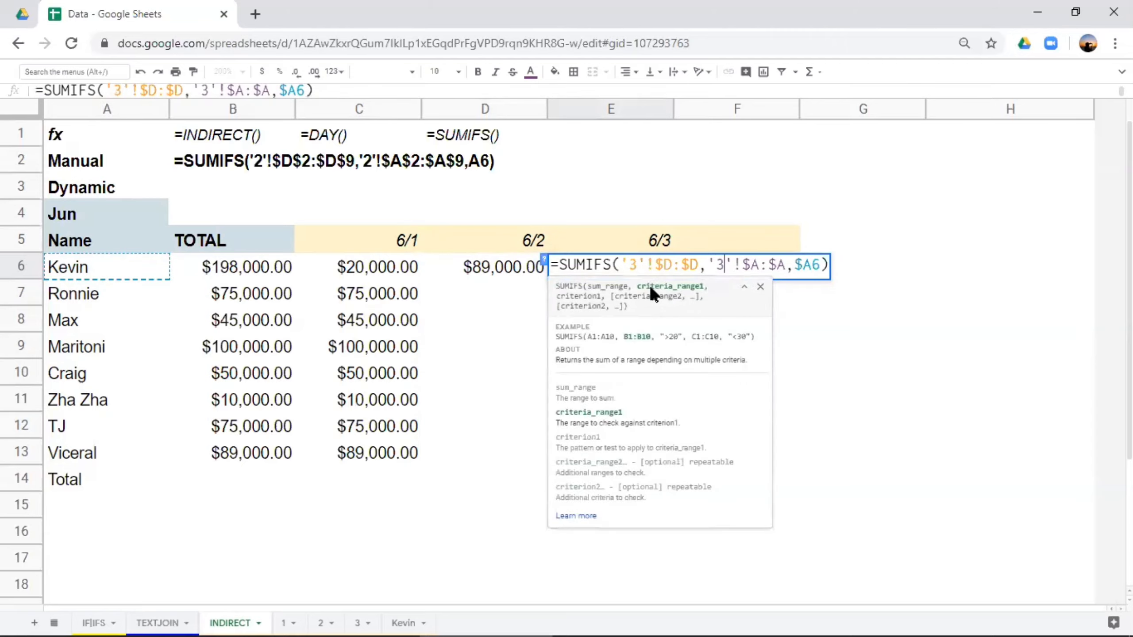
key(Return)
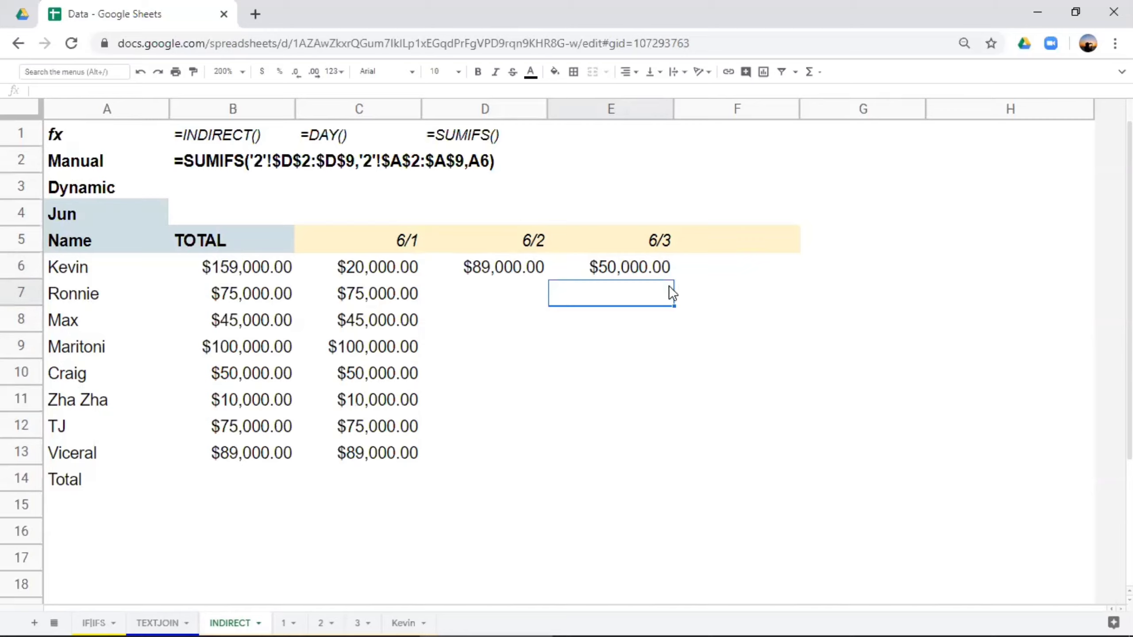
click(646, 270)
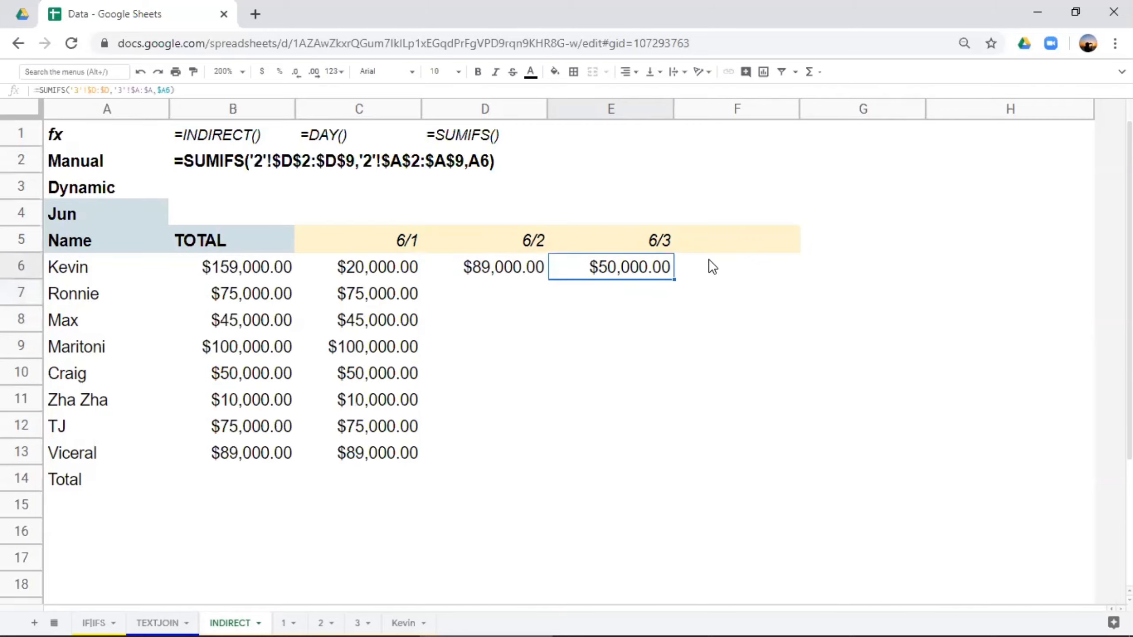
click(713, 271)
click(591, 263)
click(514, 267)
shift+click(601, 265)
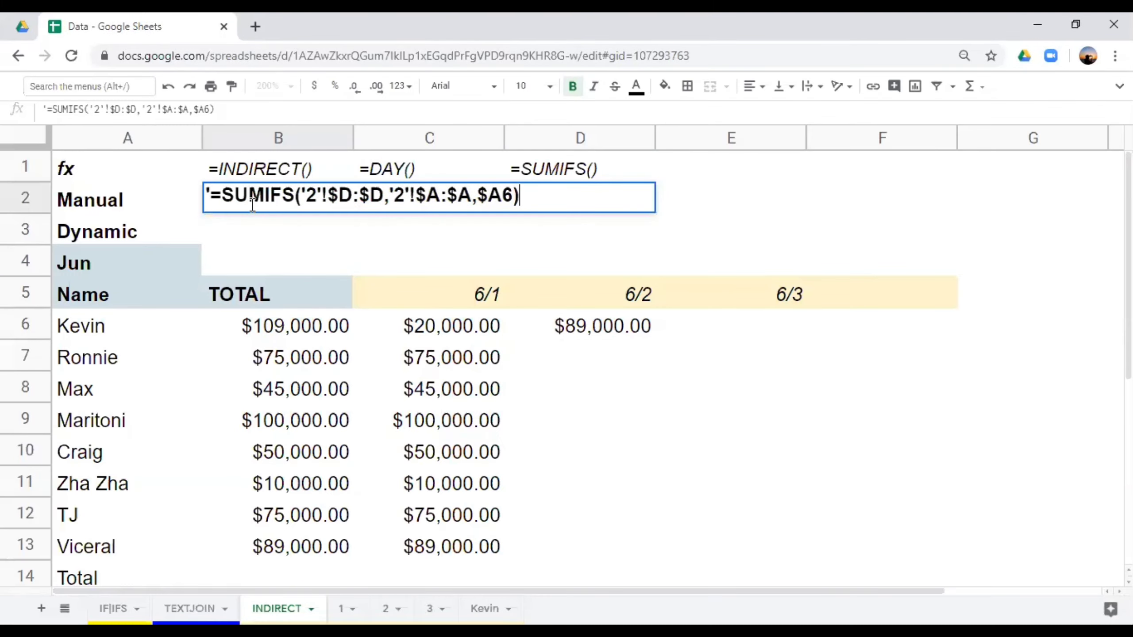
Copy the manual formula =SUMIFS('2'!$D:$D,'2'!$A:$A,$A6) from B2 and paste it over the contents of D6
drag(210, 197, 533, 193)
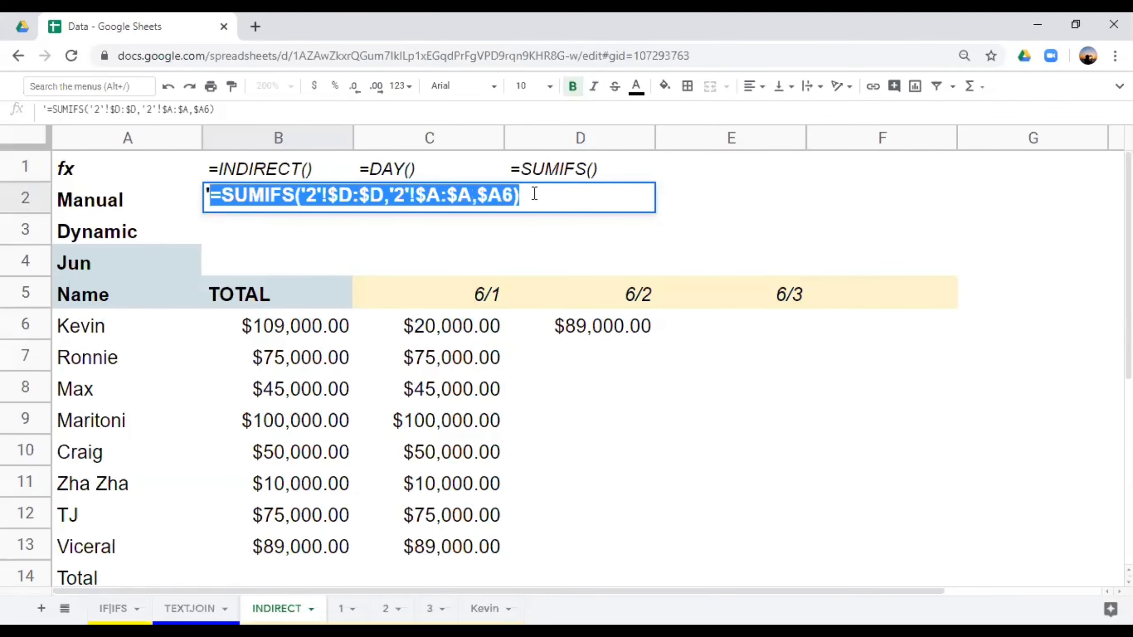
key(ctrl+c)
key(Escape)
double_click(607, 321)
key(ctrl+a)
key(ctrl+v)
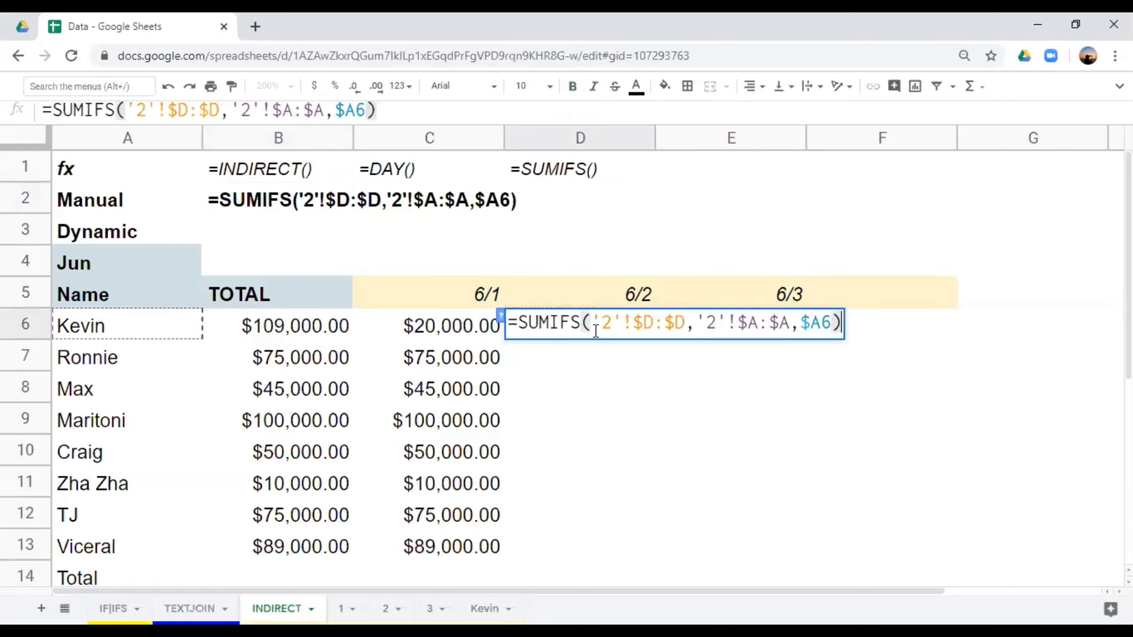
key(Return)
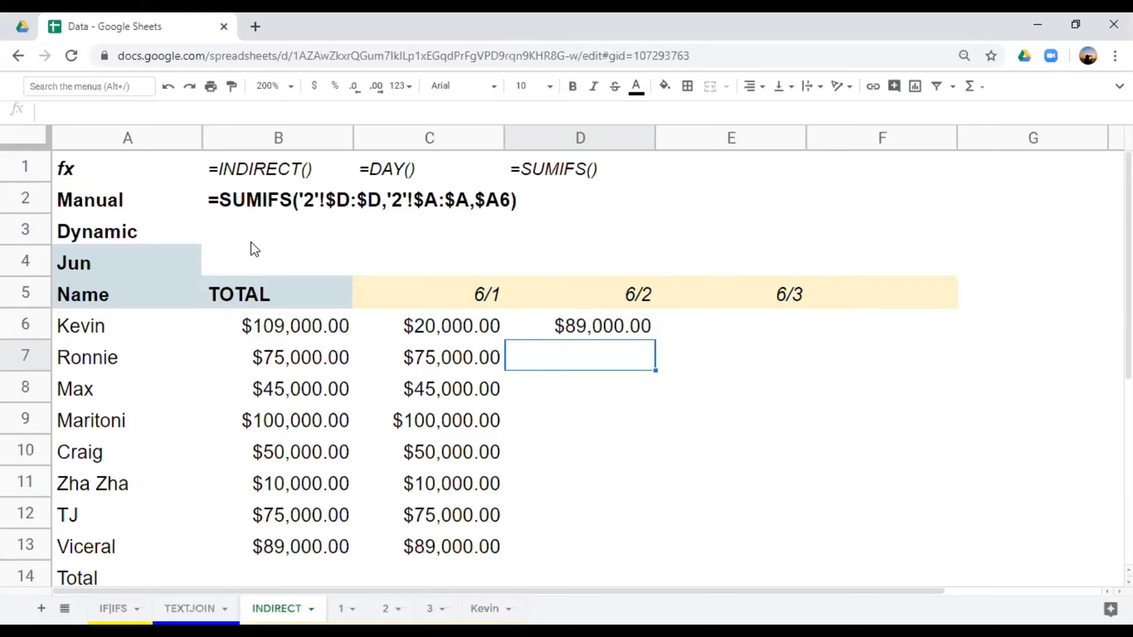
Enter the concatenation operator & as sample text in B3 beside the Dynamic label
click(295, 237)
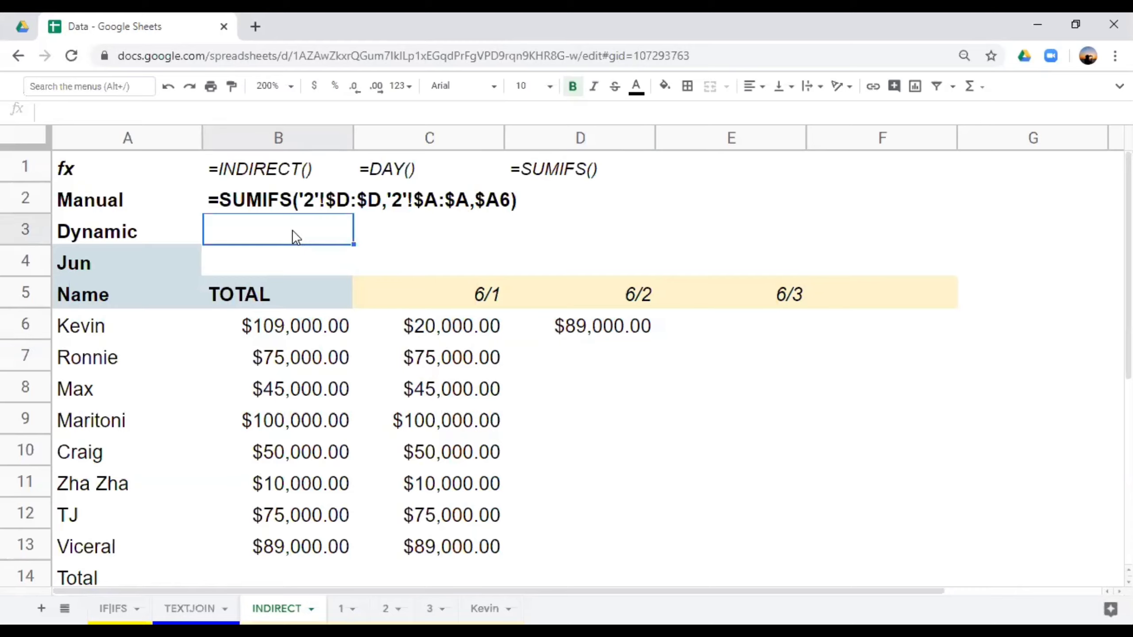
drag(147, 282, 292, 288)
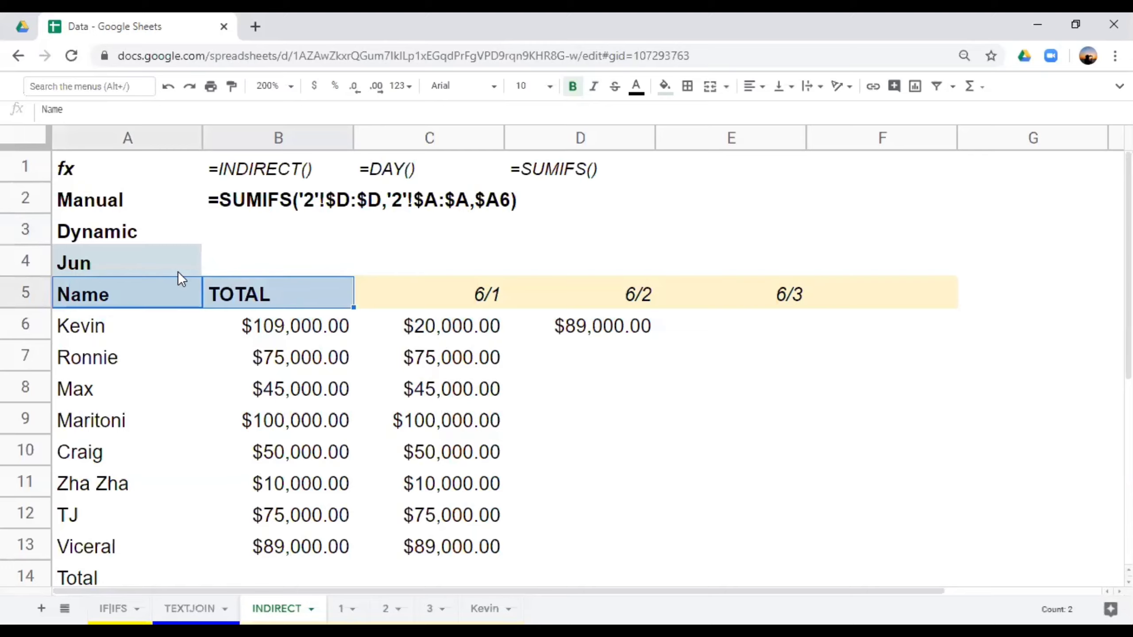
click(273, 241)
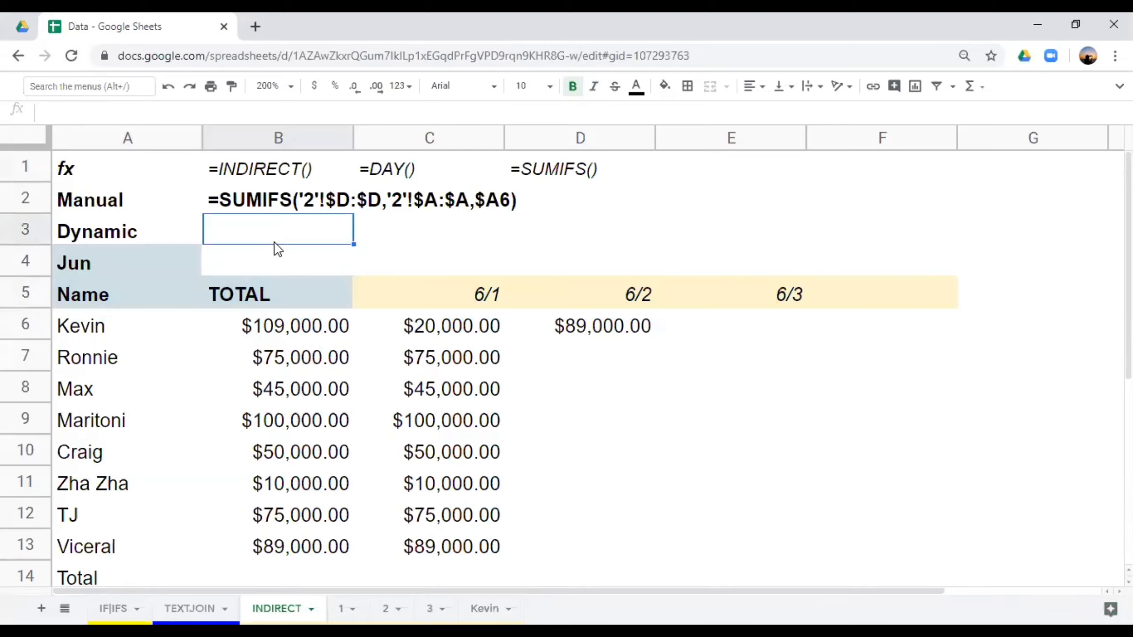
text(&)
key(Return)
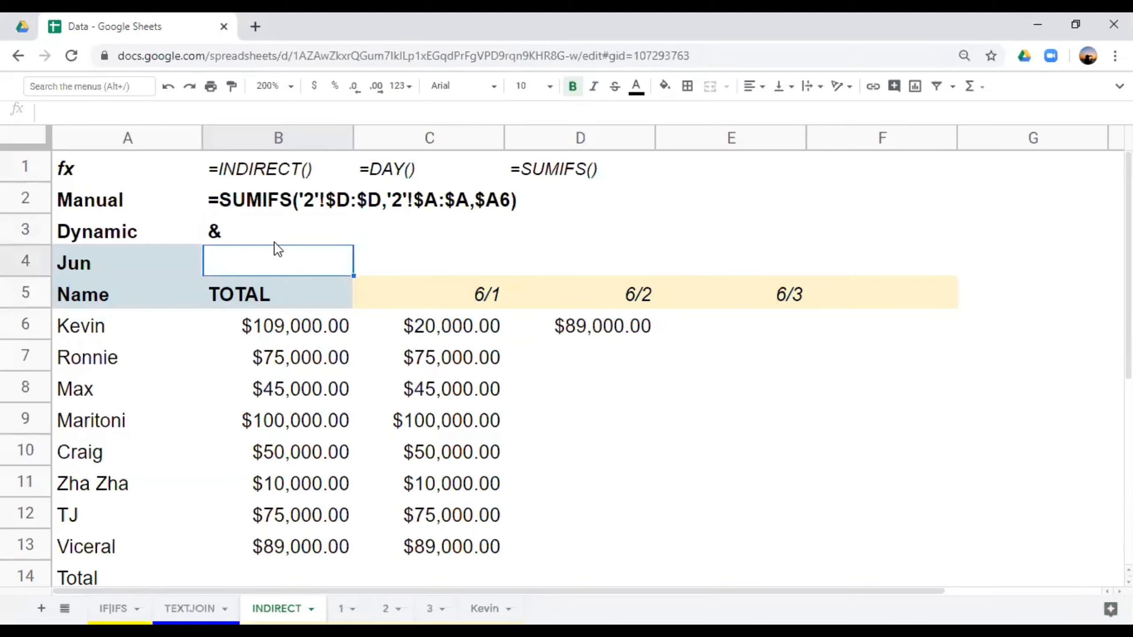
click(274, 241)
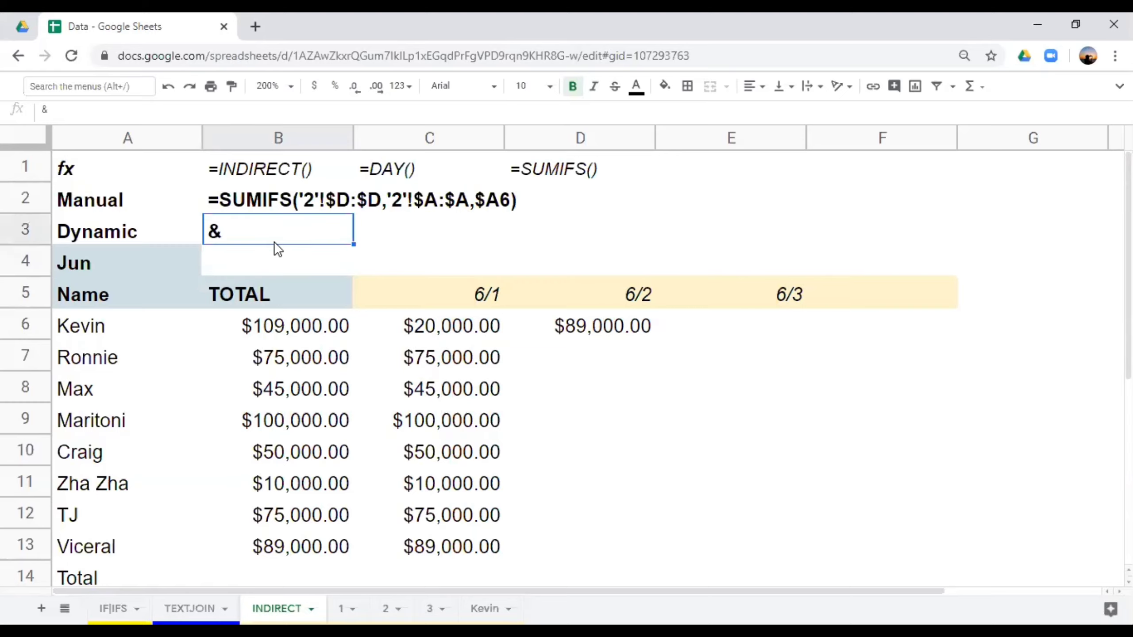
text(")
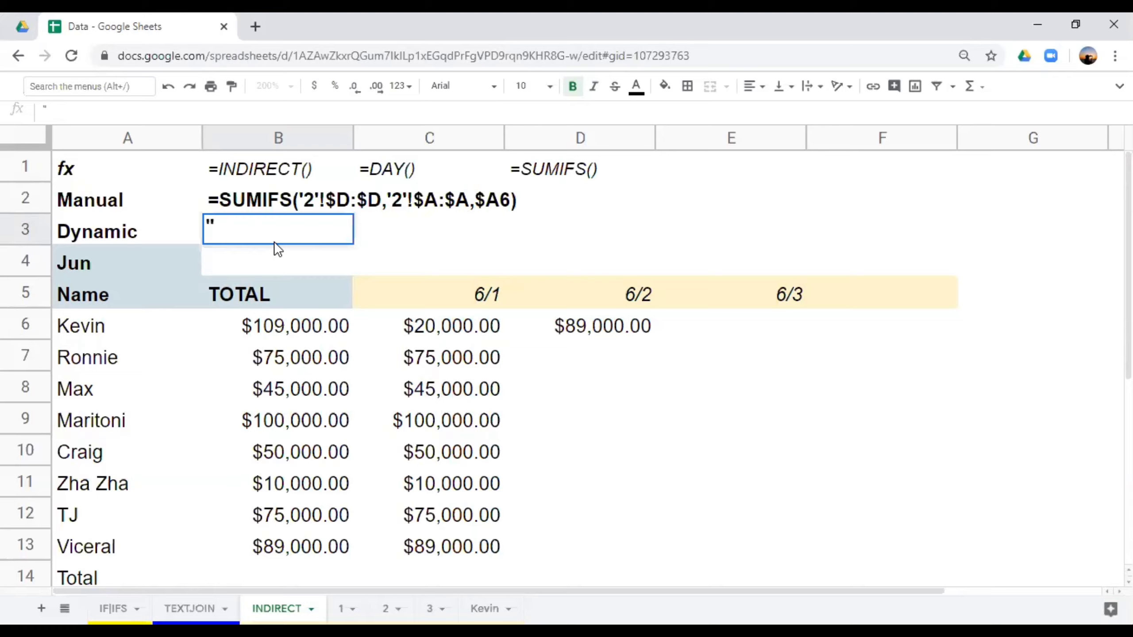
text( ")
key(Escape)
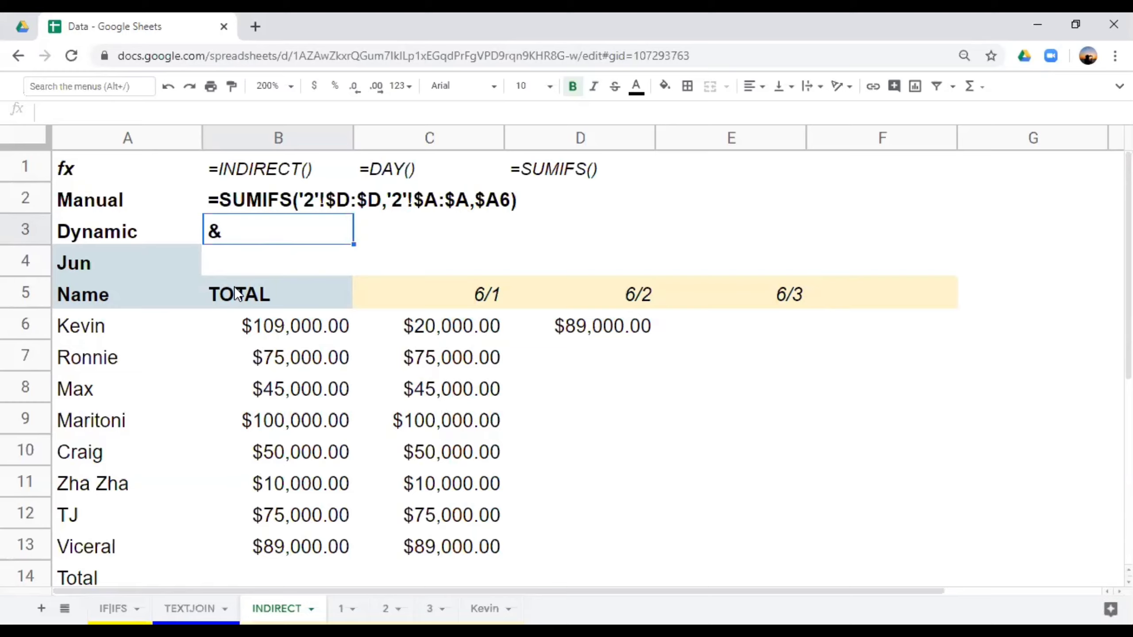
Replace the contents of B3 with =A5&B5 to join the Name and TOTAL headers
text(=)
click(158, 295)
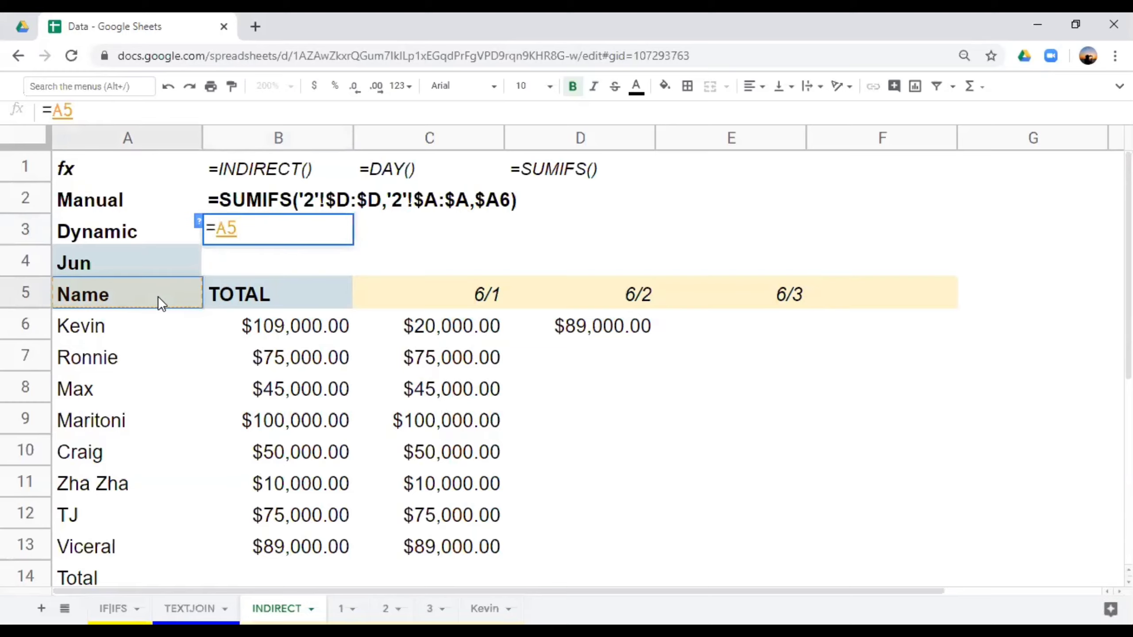
text(&)
click(239, 298)
key(Return)
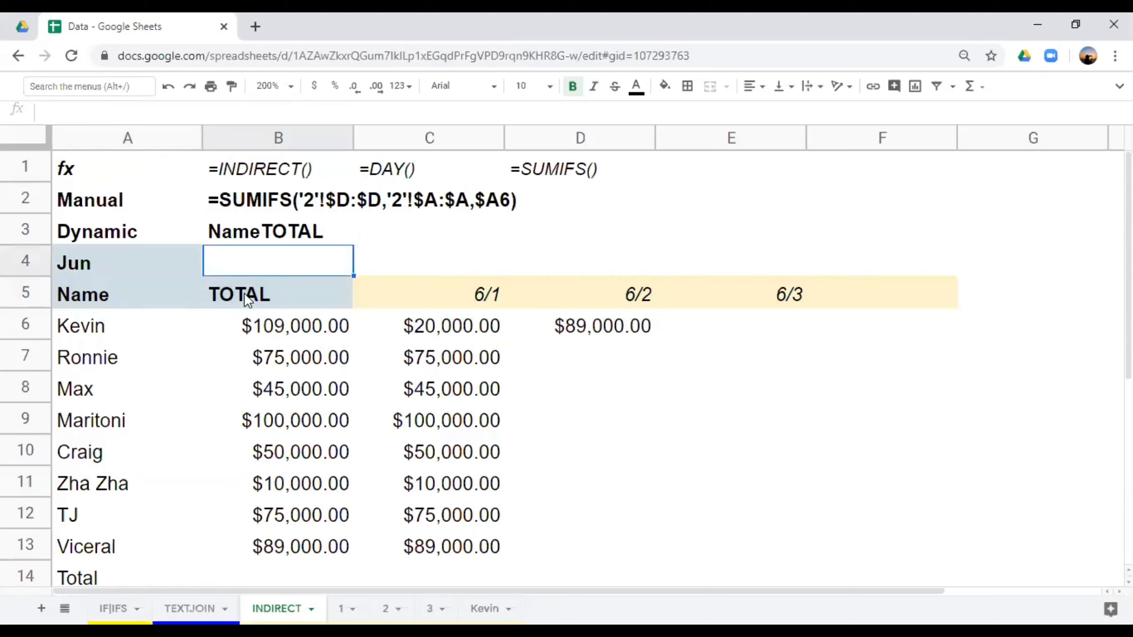
Insert a dash between the two joined headers in B3, making the formula =A5&"-"&B5
click(296, 232)
double_click(296, 230)
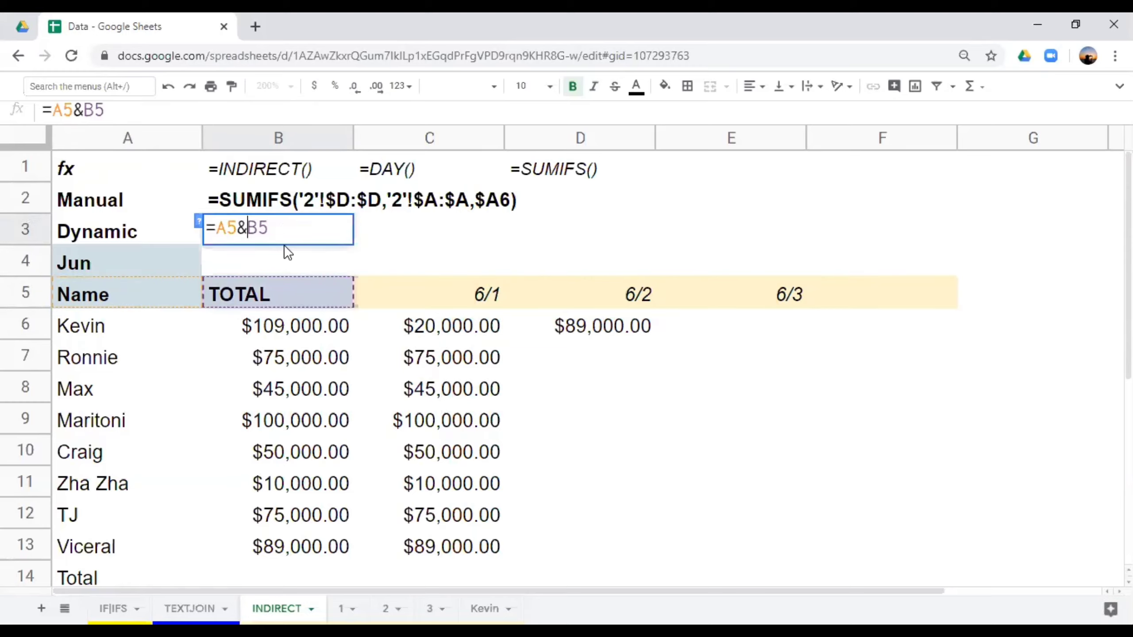
text(")
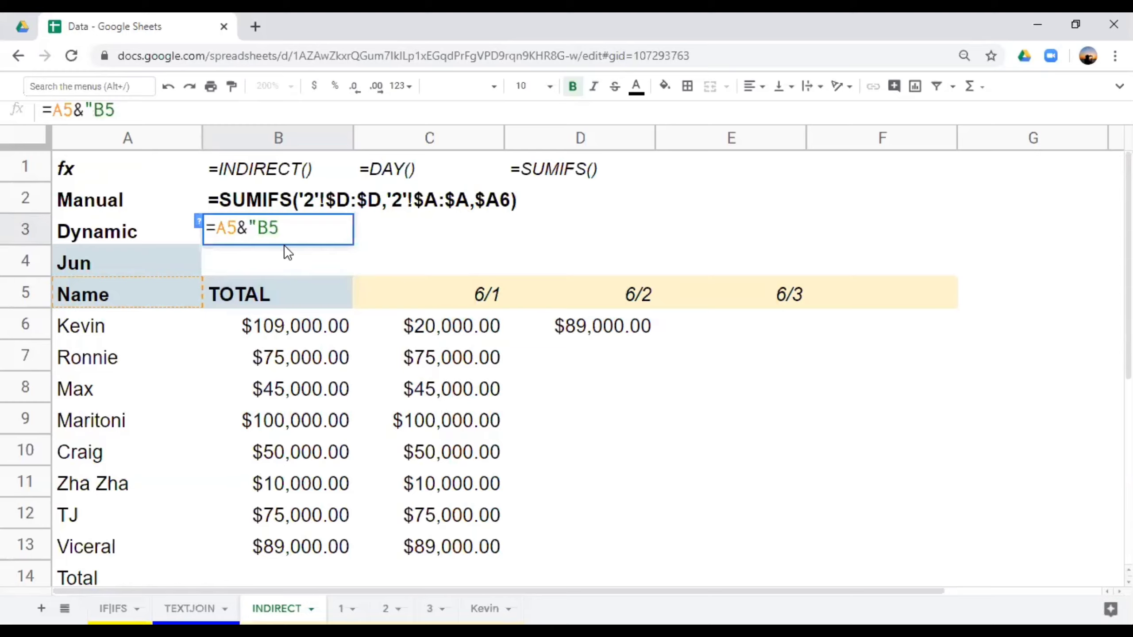
text( - ")
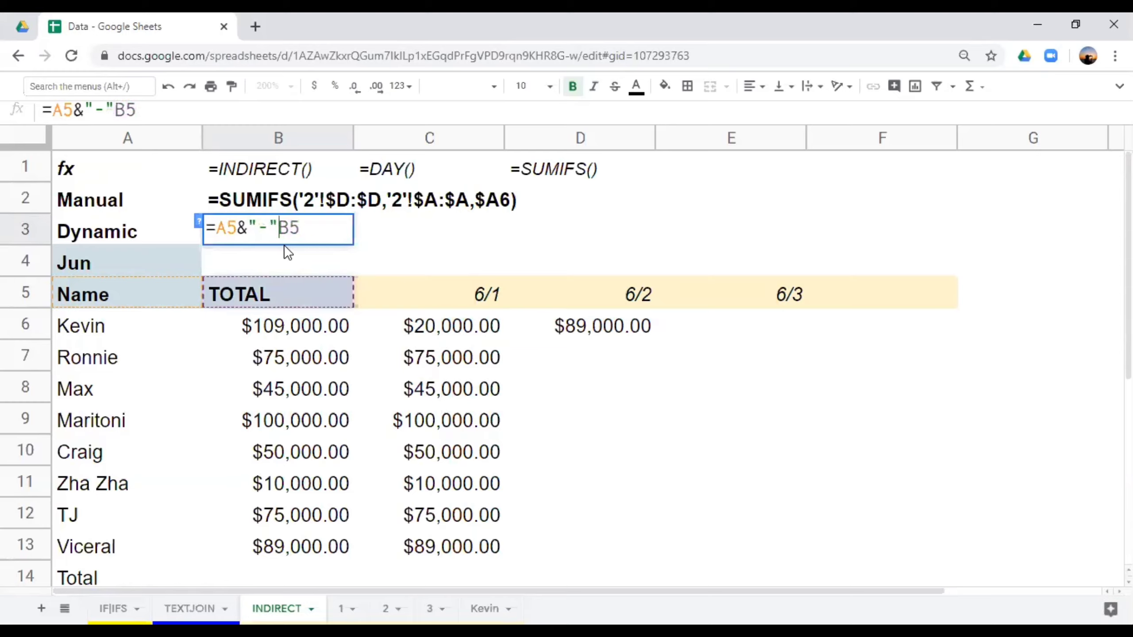
text(&)
key(Return)
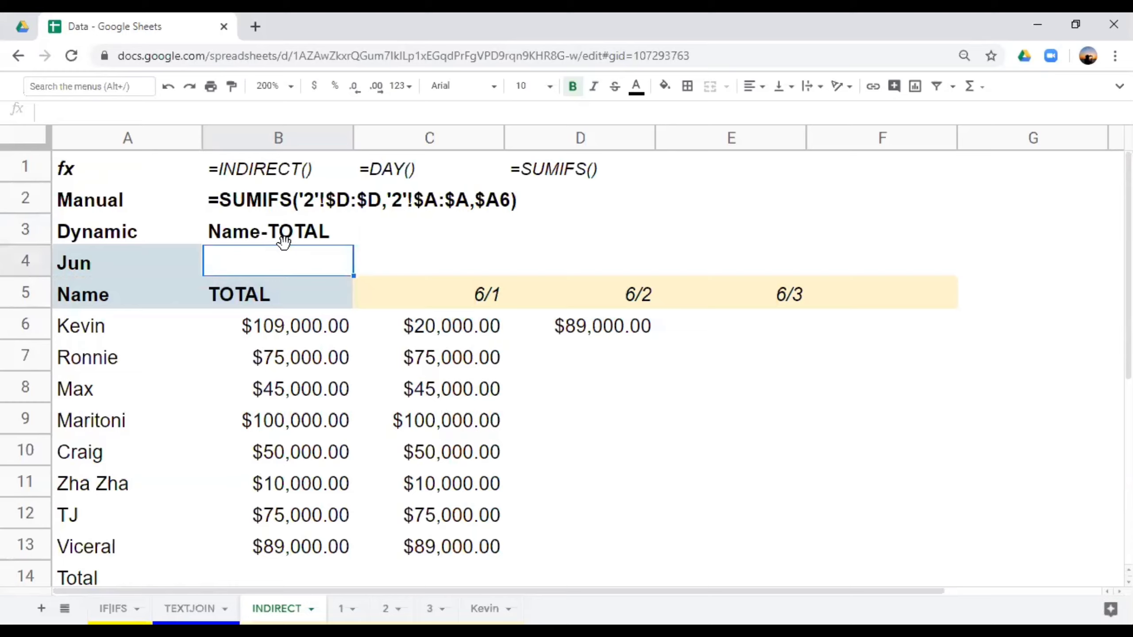
Add spaces around the dash in B3 to get =A5&" - "&B5, and clear the sample from the cell
click(288, 240)
double_click(273, 236)
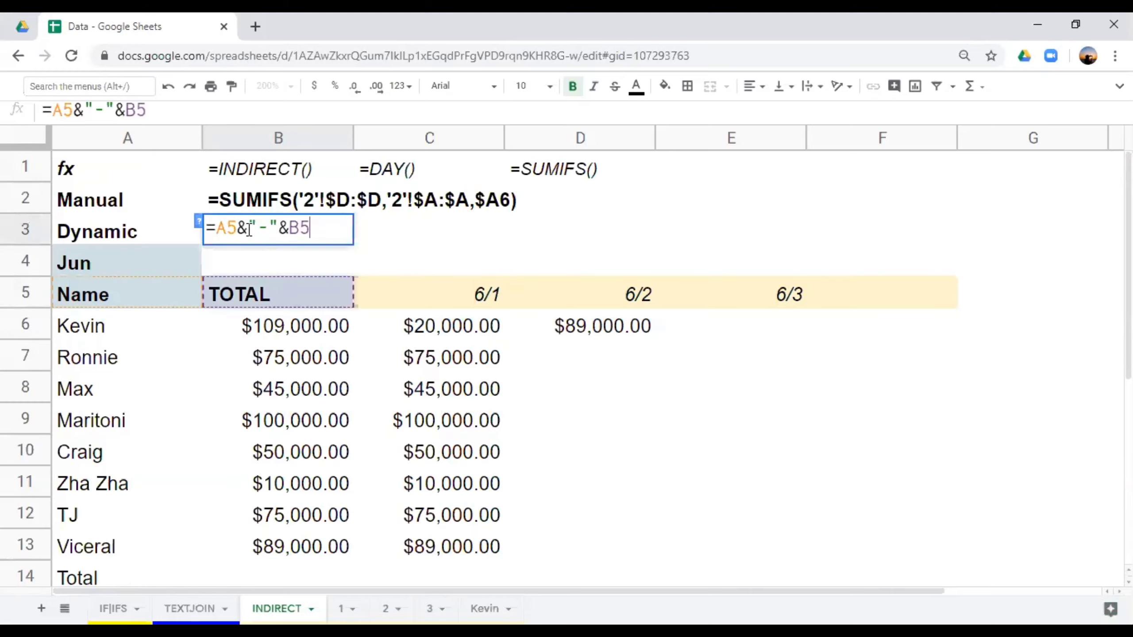
click(282, 231)
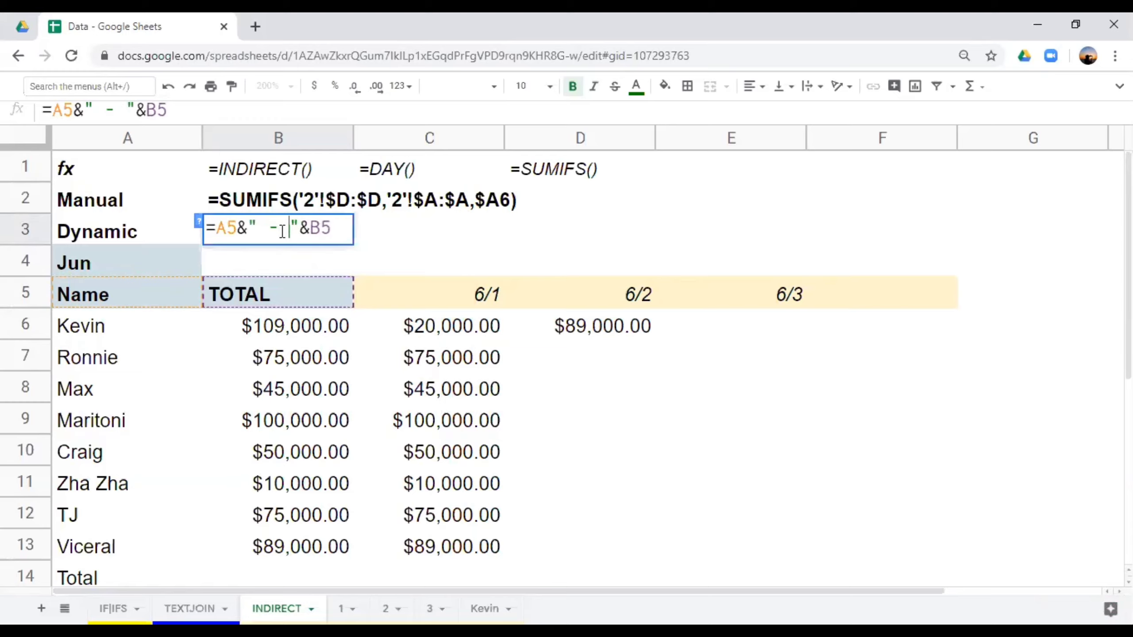
key(Return)
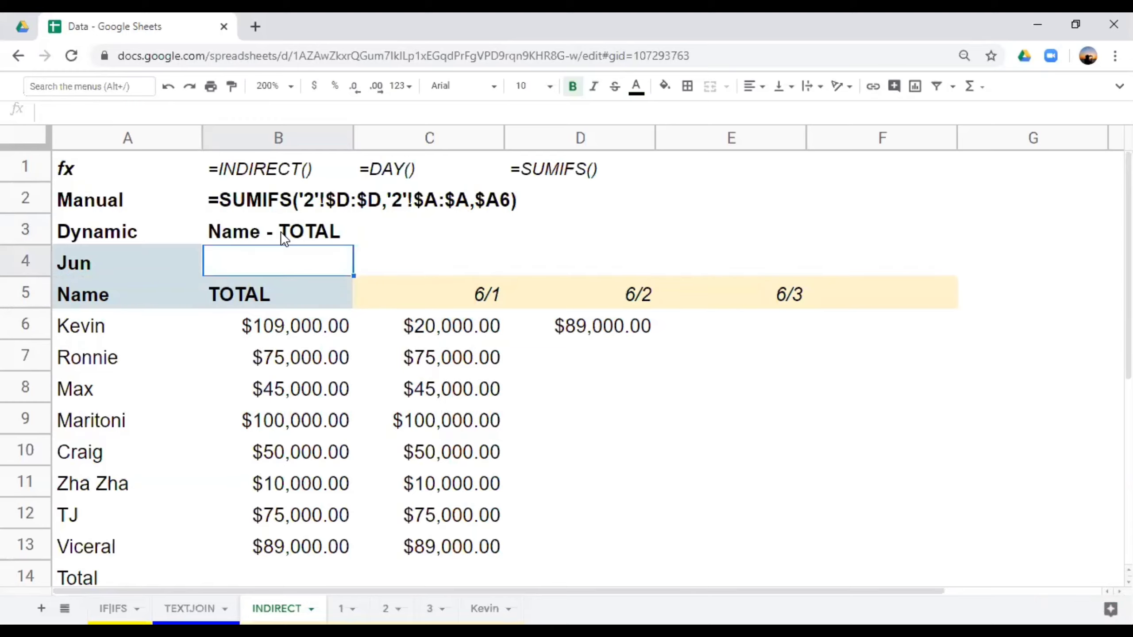
click(281, 233)
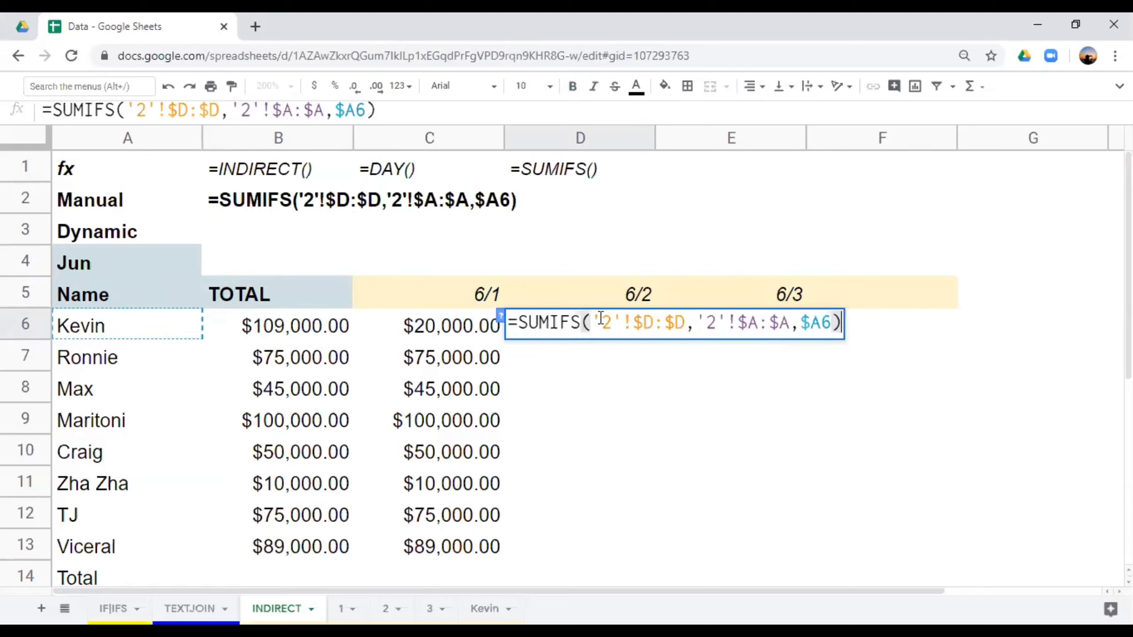
Examine the quoted sheet name in the sum range of the D6 SUMIFS formula without changing it
drag(590, 322, 600, 318)
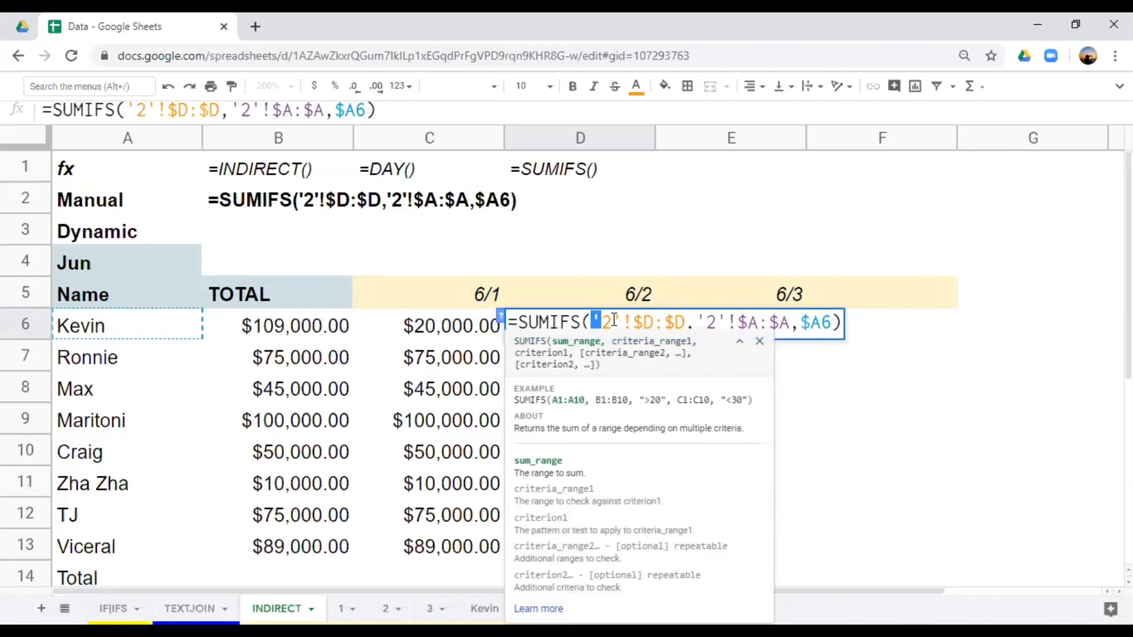
double_click(606, 321)
key(Escape)
Enter the day number 1 in C4 above the 6/1 header
click(469, 271)
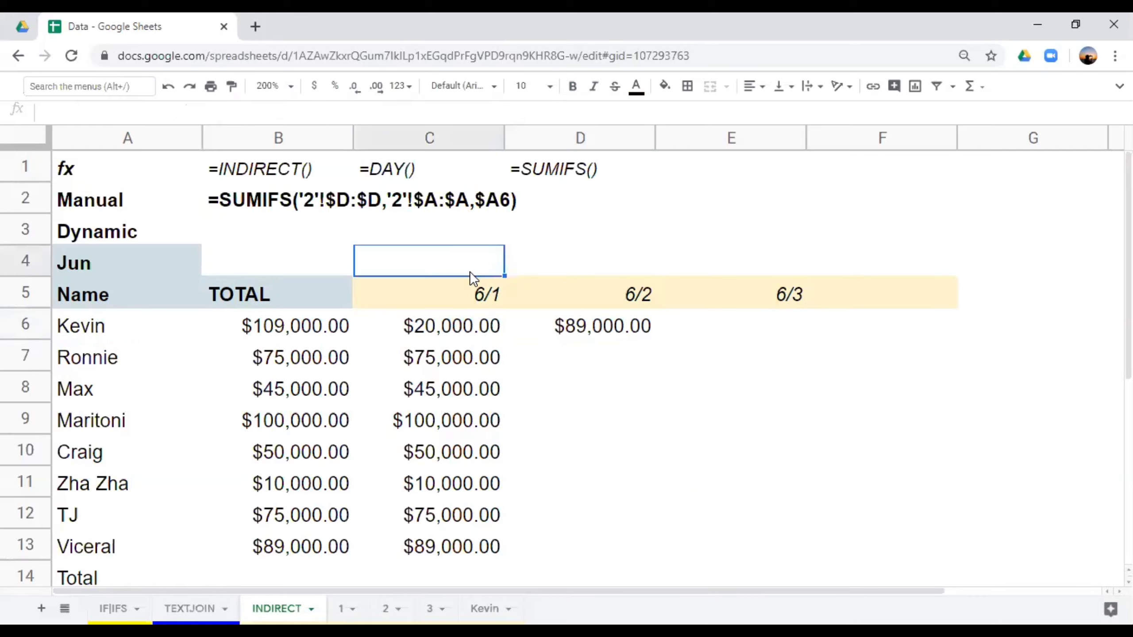
text(1)
key(Return)
click(469, 275)
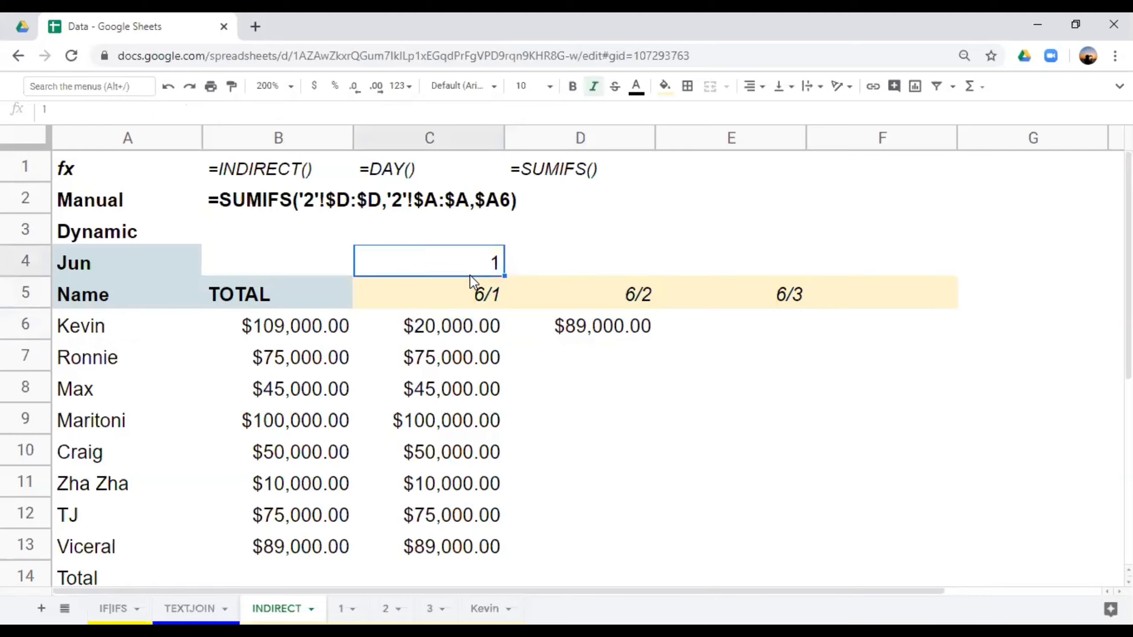
Enter =C4+1 in D4 and fill it across to E4 to number the remaining date columns
click(541, 273)
text(=)
key(Left)
text(+1)
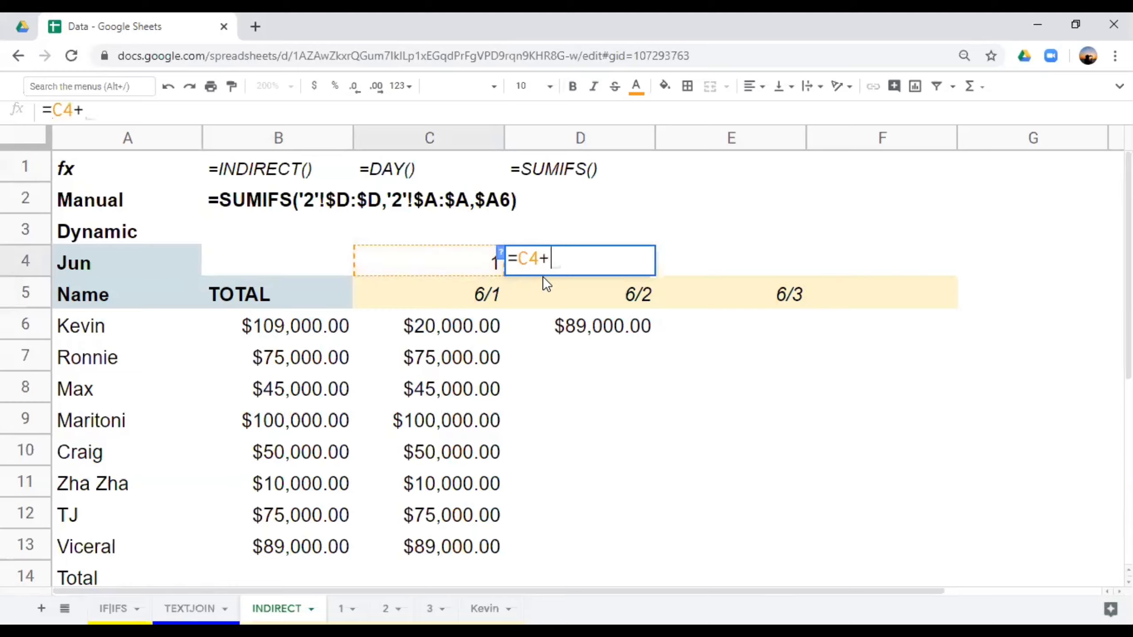
key(Return)
click(571, 268)
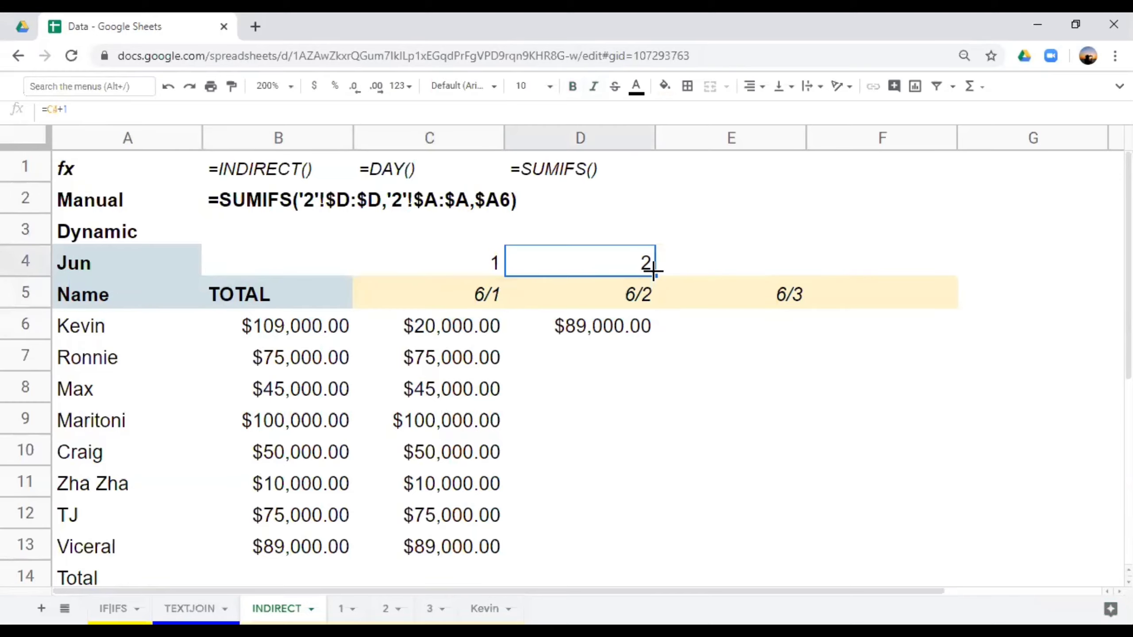
drag(655, 275, 753, 279)
click(747, 267)
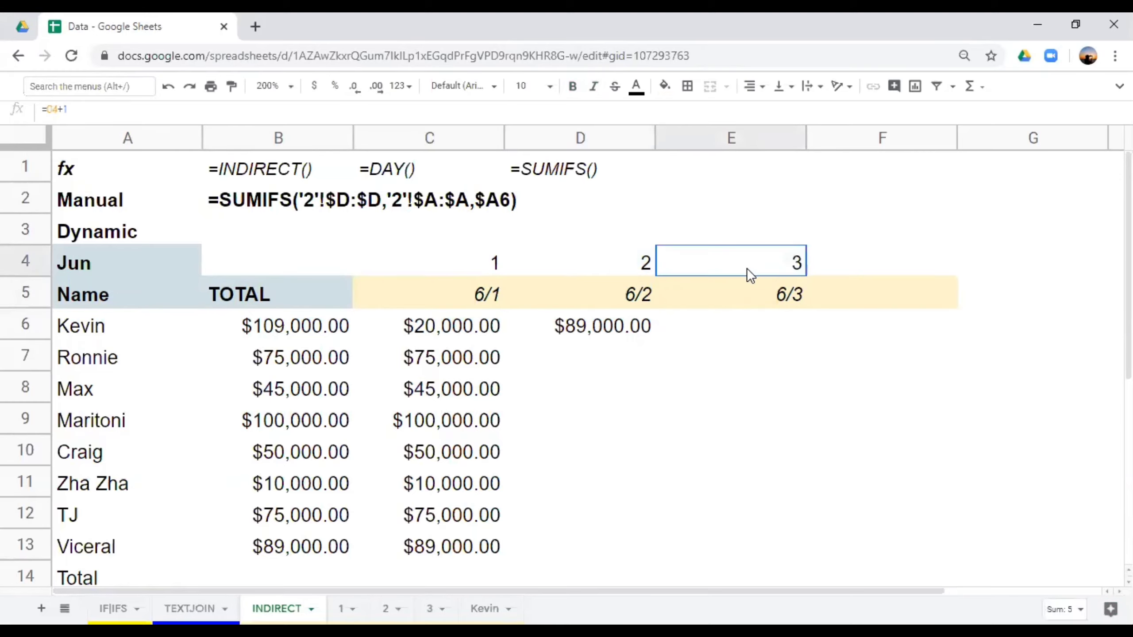
Examine the sheet number, sum range, criteria range and criterion $A6 in the D6 SUMIFS formula, leaving it as is
double_click(618, 323)
double_click(606, 322)
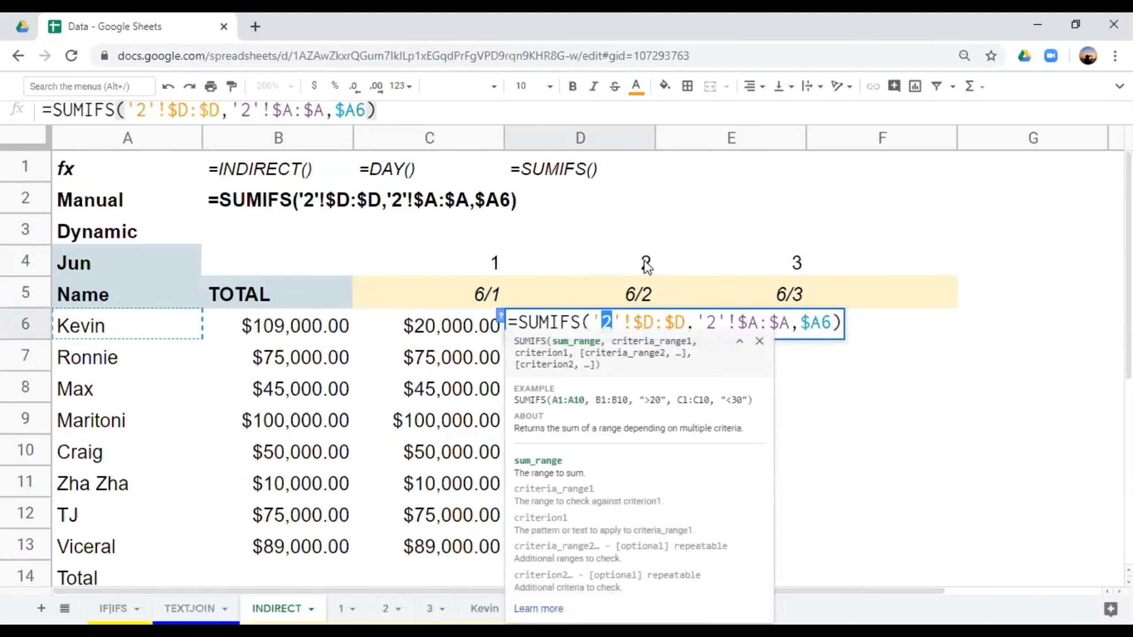
key(Escape)
double_click(614, 323)
drag(614, 319, 682, 320)
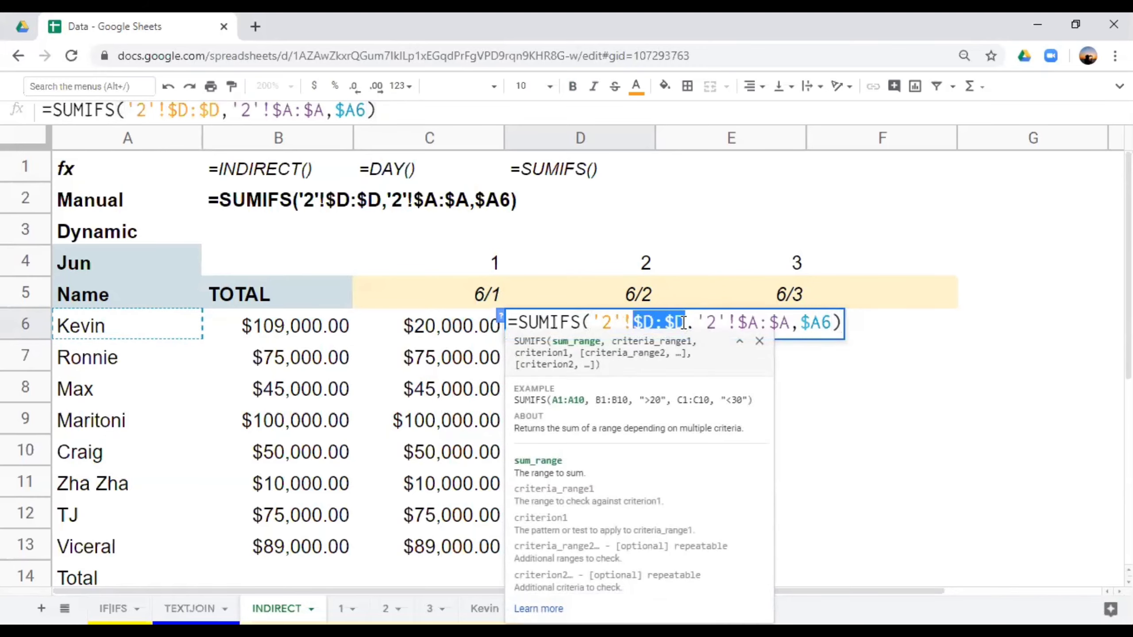
click(683, 322)
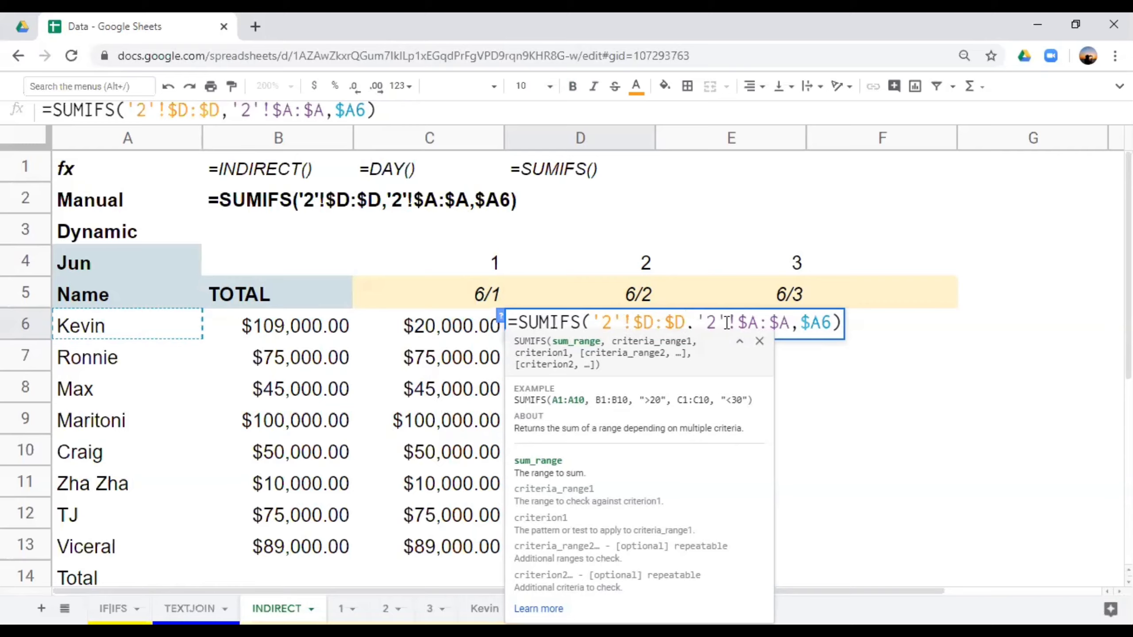
drag(716, 322, 832, 324)
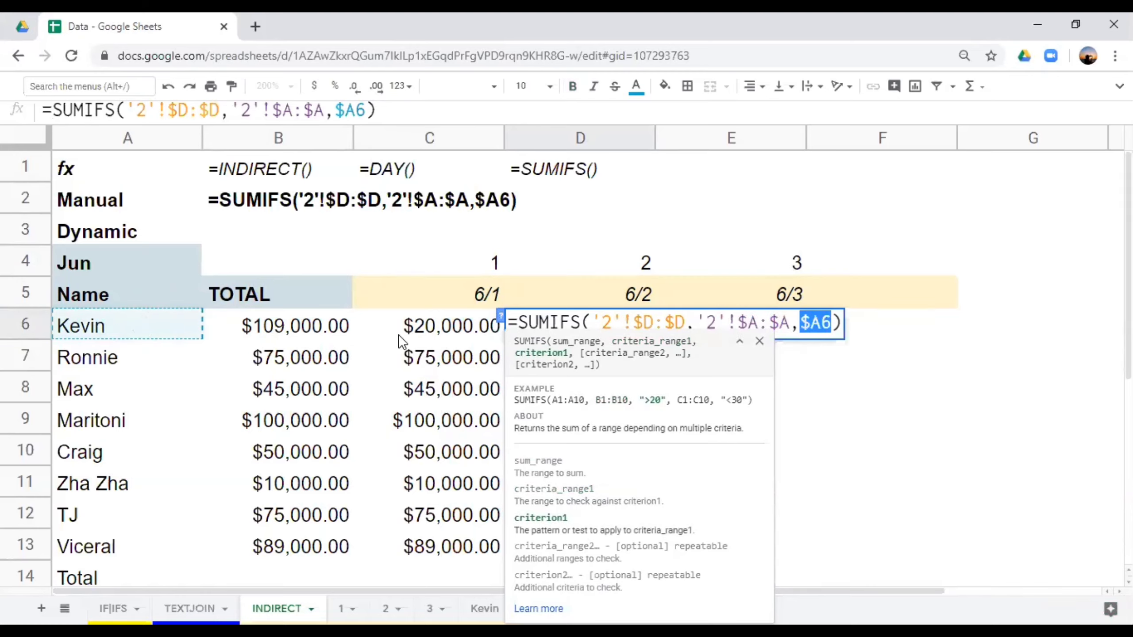
click(829, 328)
key(Return)
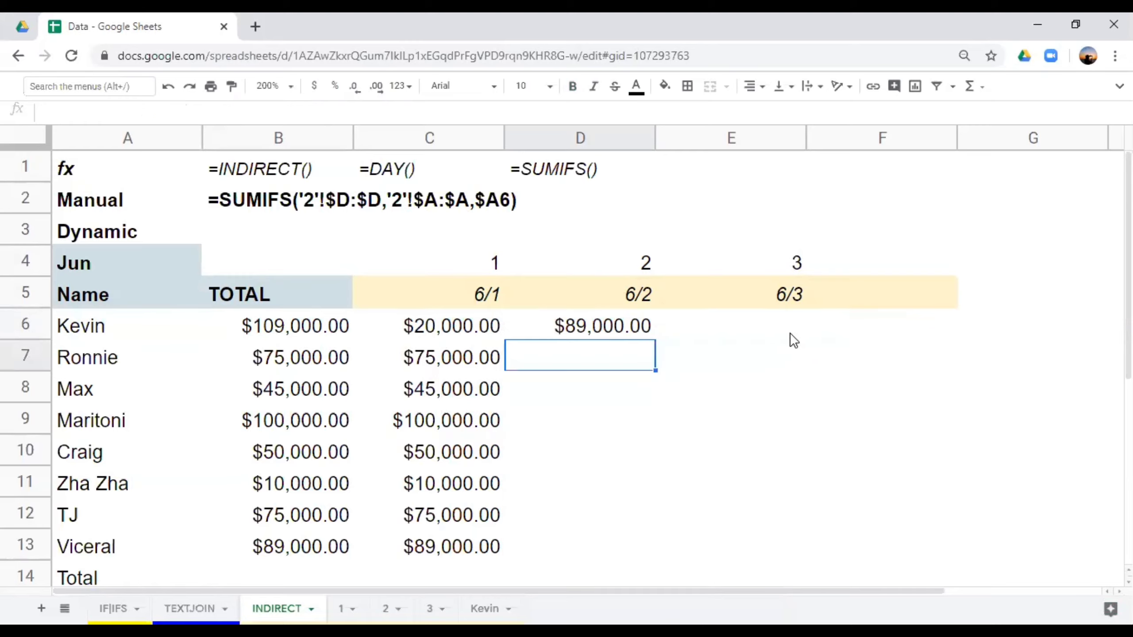
Insert INDIRECT( around the start of D6's sum range, with the opening apostrophe as text followed by &, giving INDIRECT("'"&
click(642, 337)
double_click(642, 337)
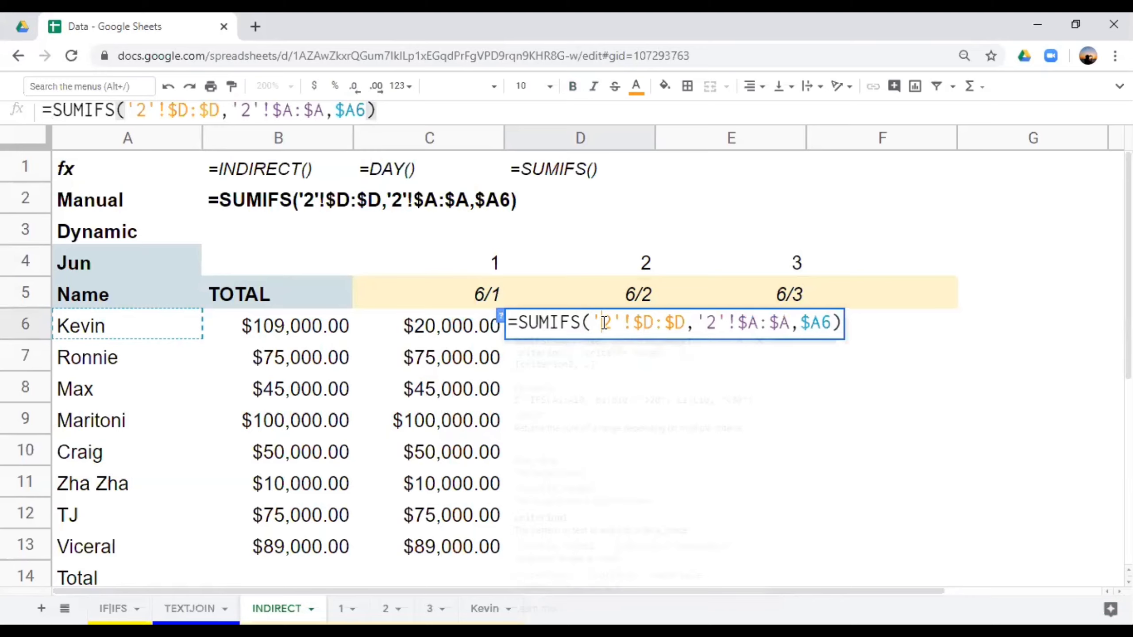
click(604, 323)
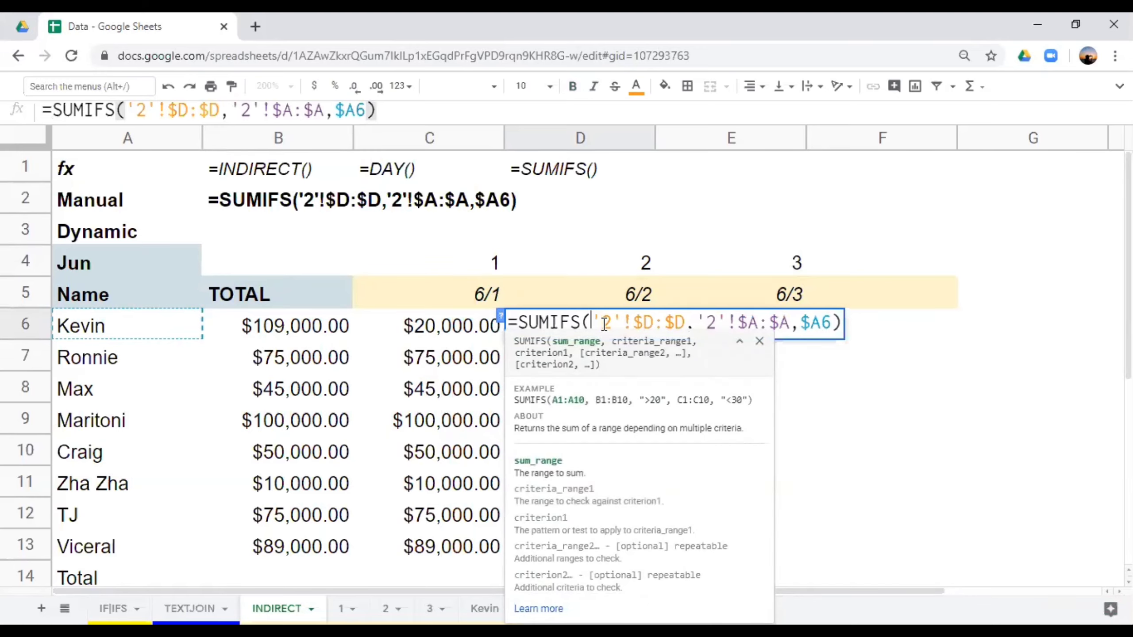
text(INDIRECT()
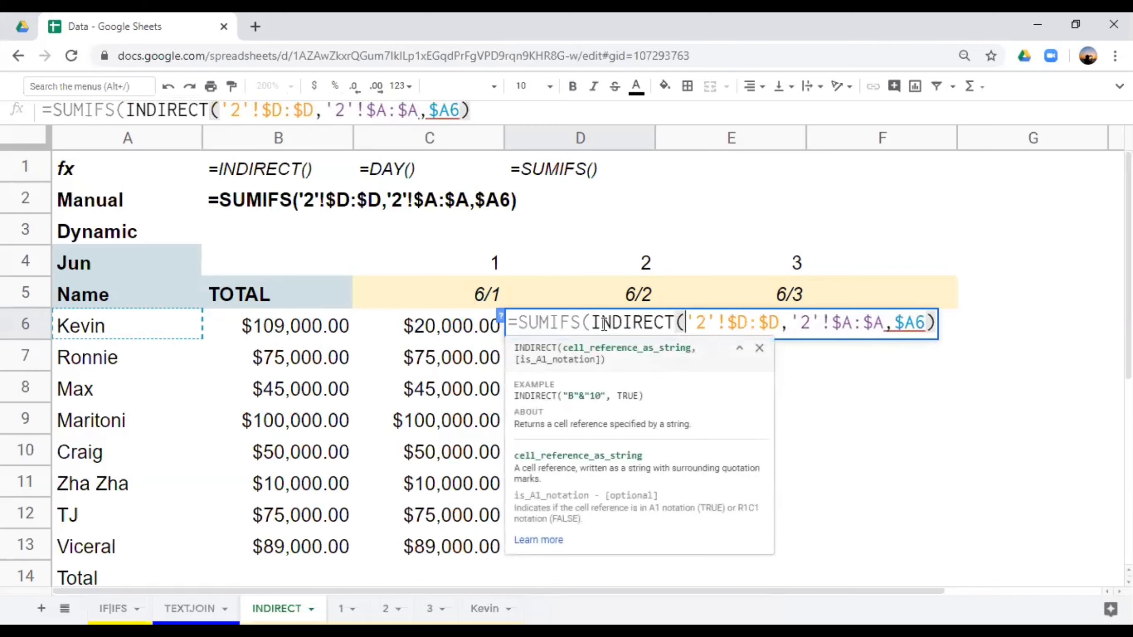
text(")
key(Right)
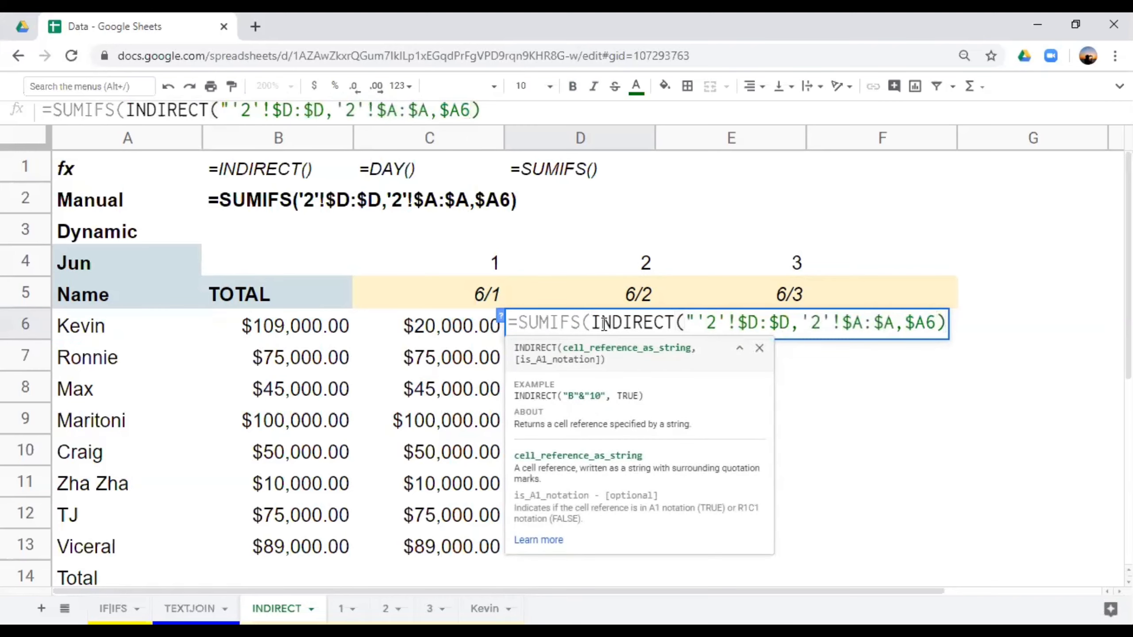
text(")
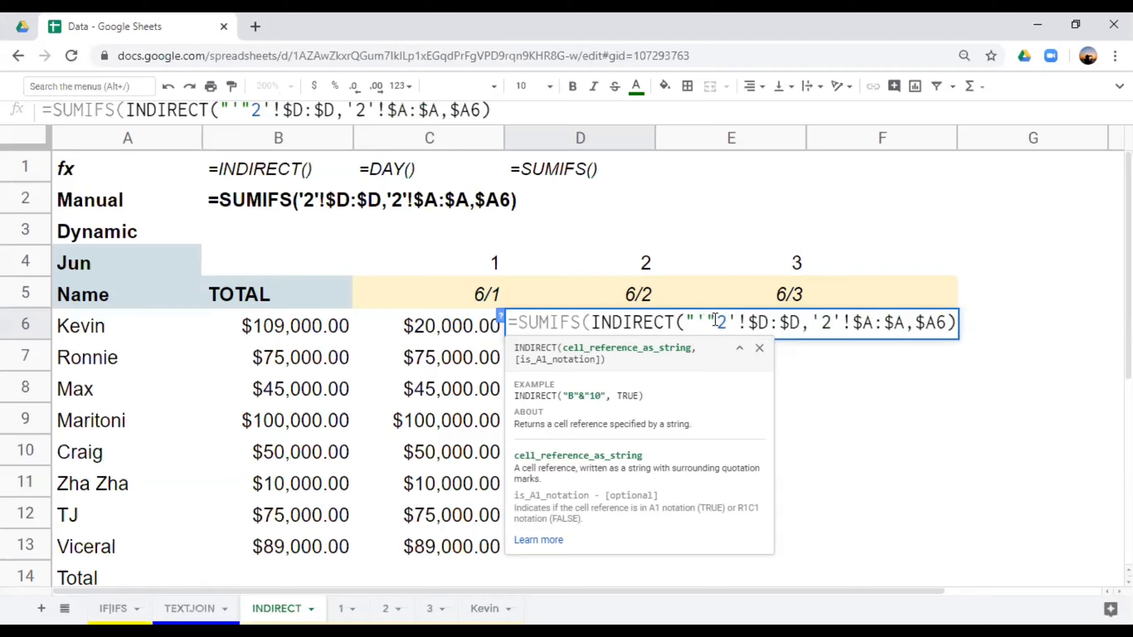
text(&)
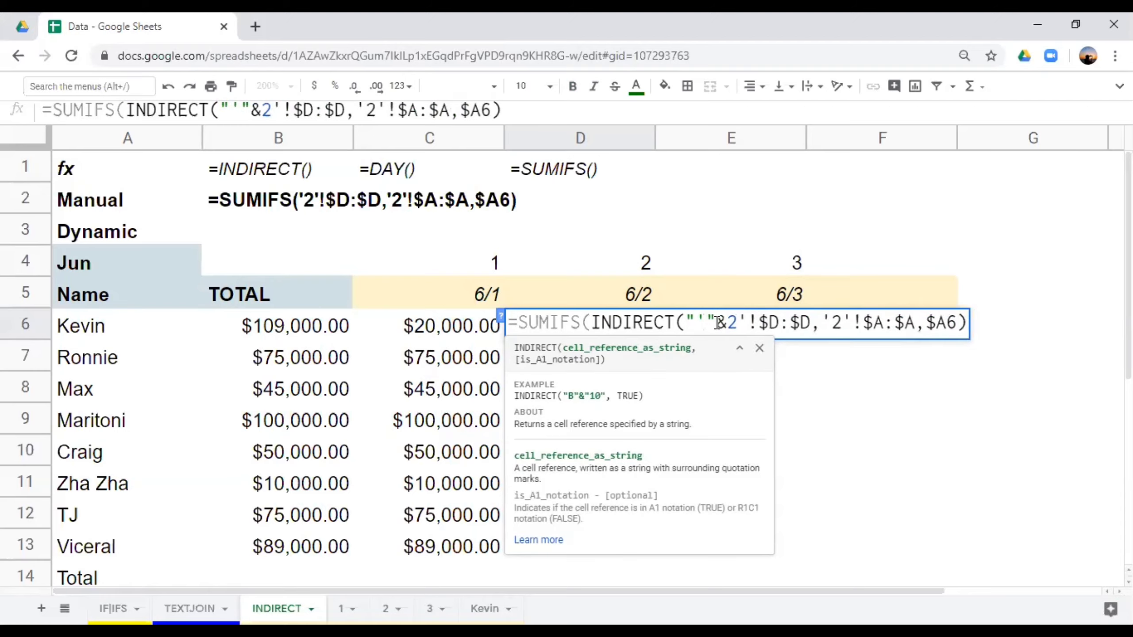
Replace the hardcoded sheet number 2 in D6's sum range with the row-locked reference D$4
key(shift+Right)
key(BackSpace)
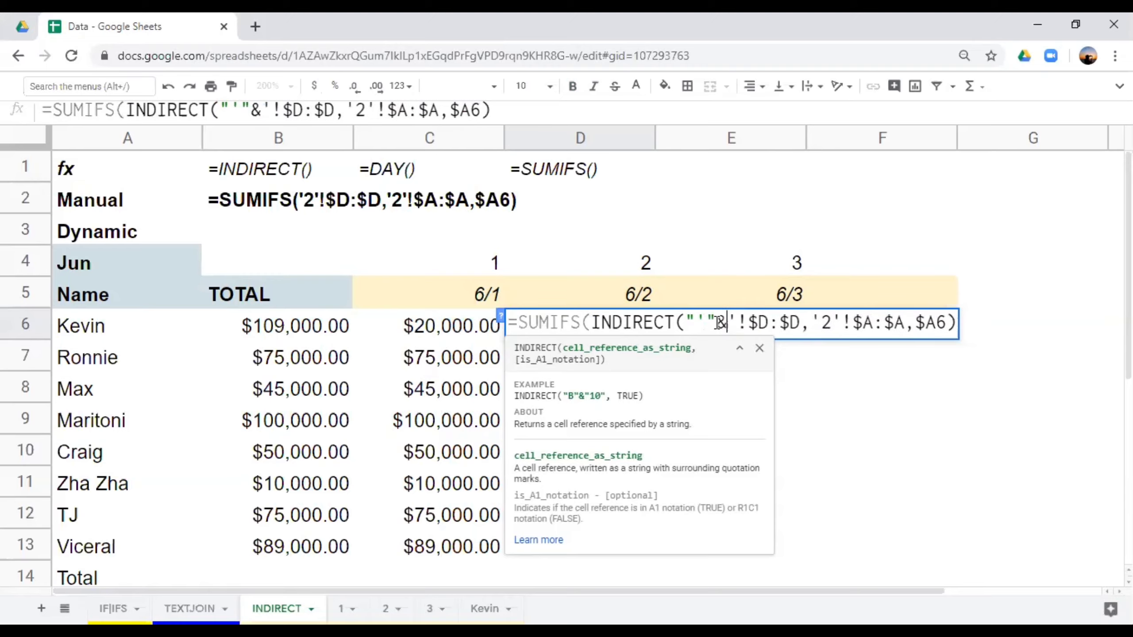
click(645, 266)
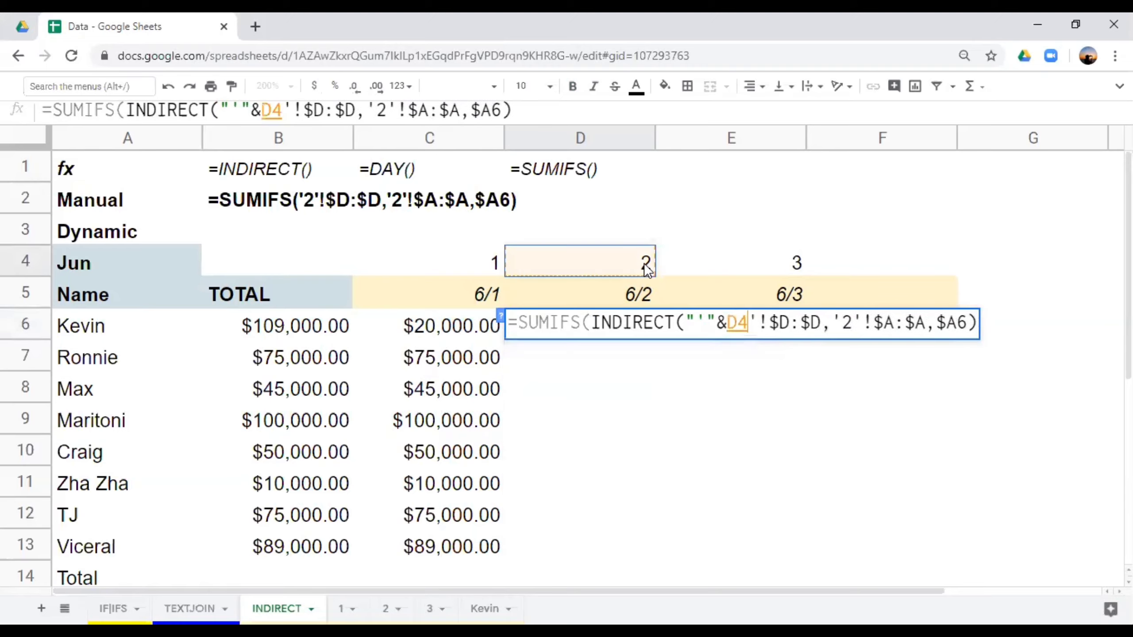
key(F4)
key(F4)
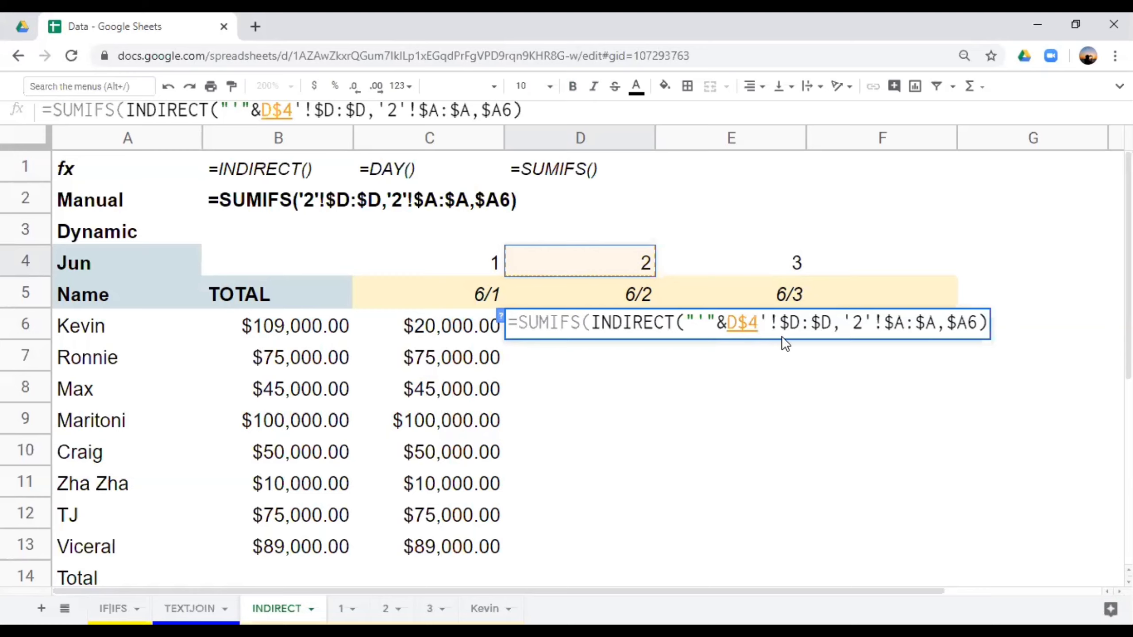
Join the rest of D6's sum range after D$4 as quoted text, &"'!$D:$D", and commit the formula
text(&)
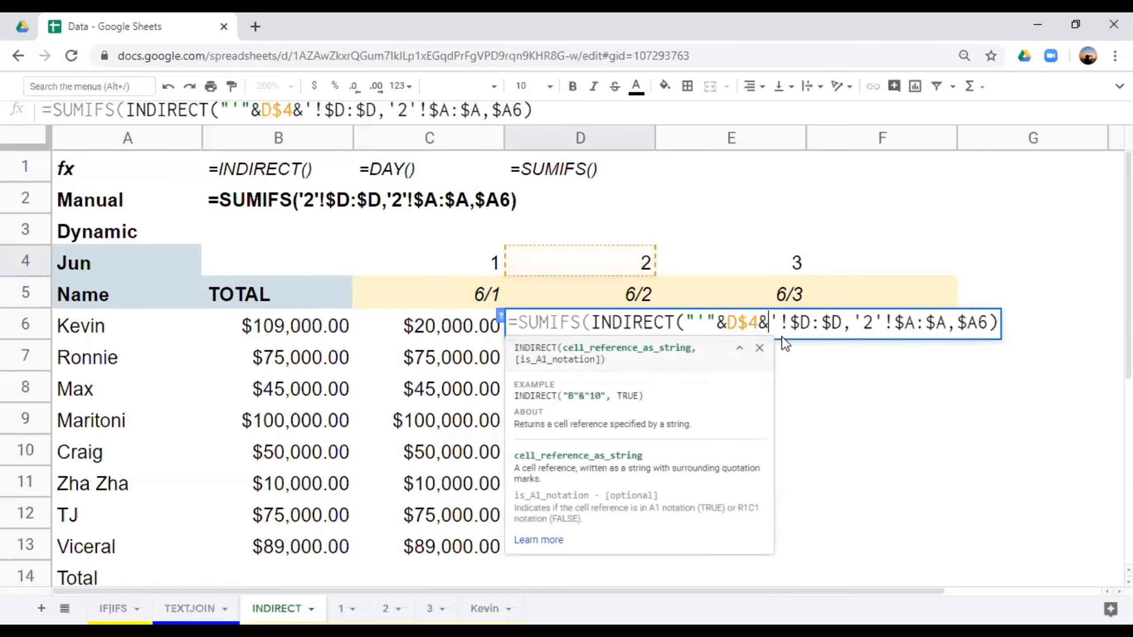
drag(768, 322, 841, 312)
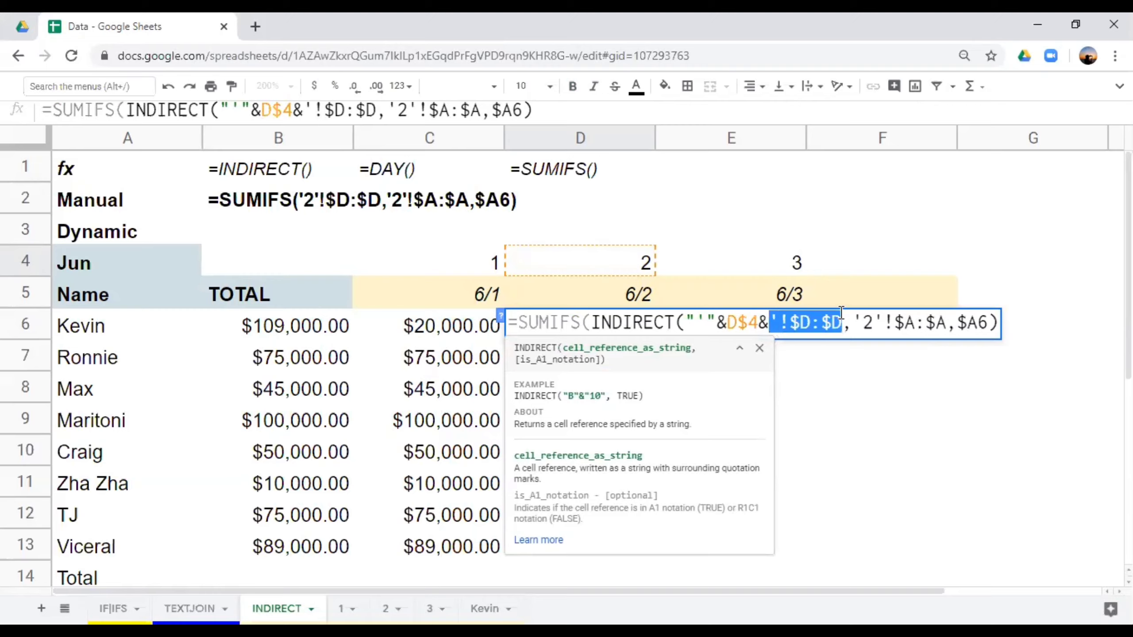
click(775, 317)
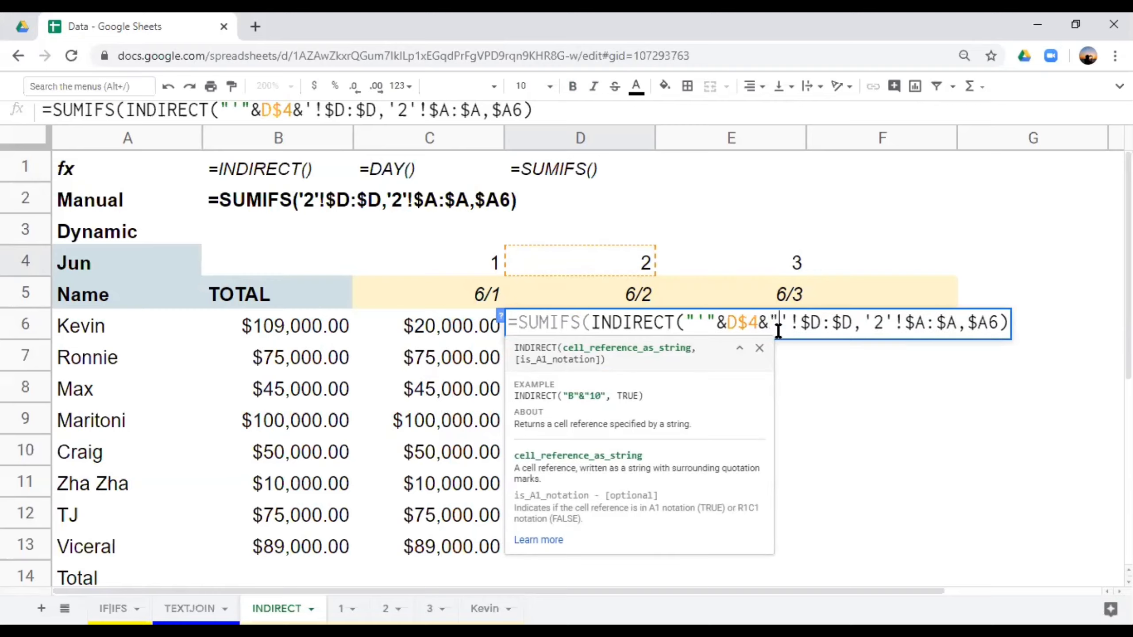
text(")
click(853, 325)
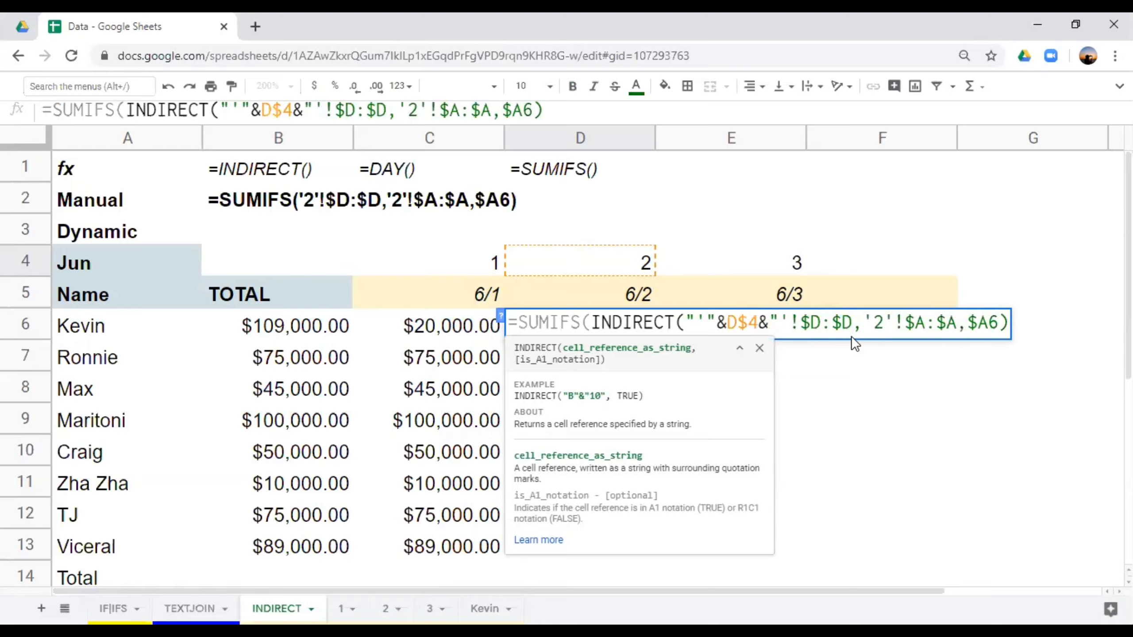
text(")
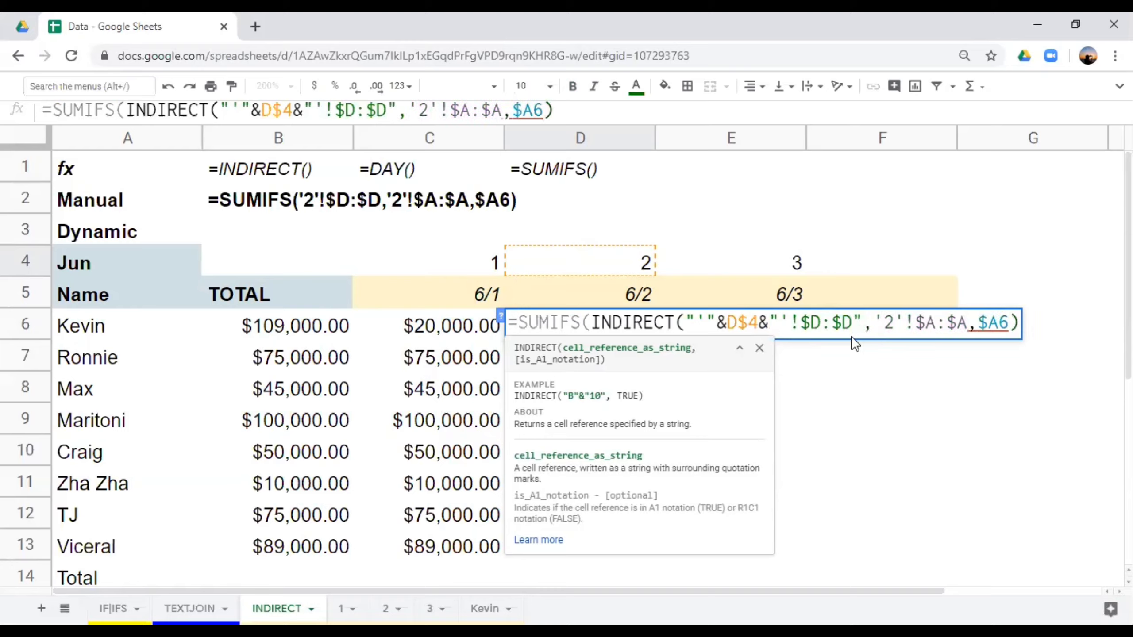
key(Return)
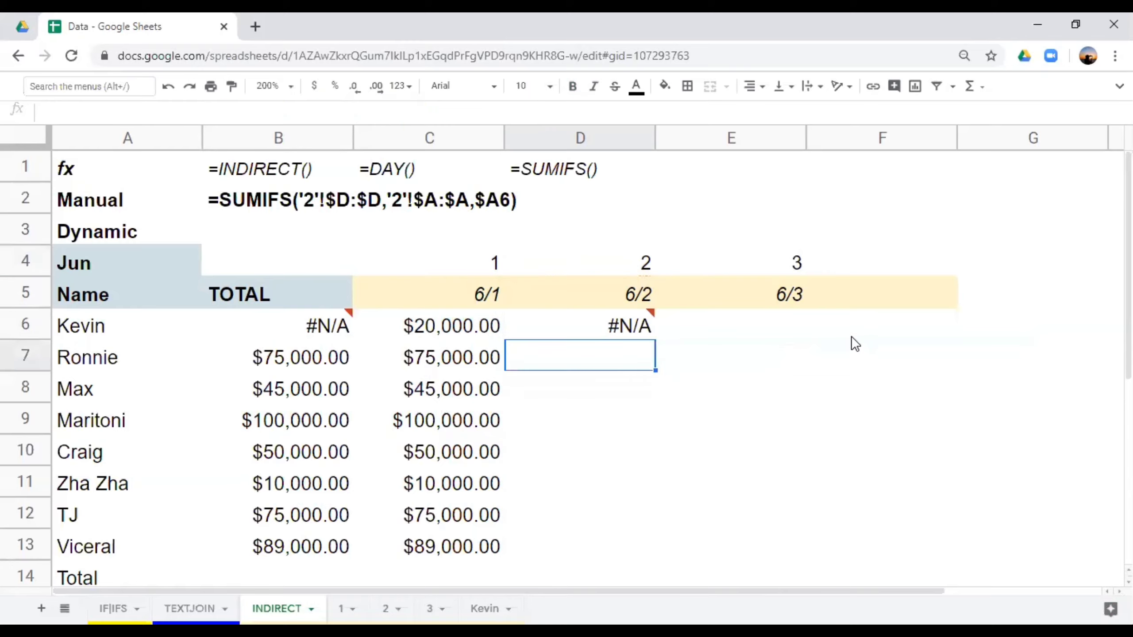
click(643, 327)
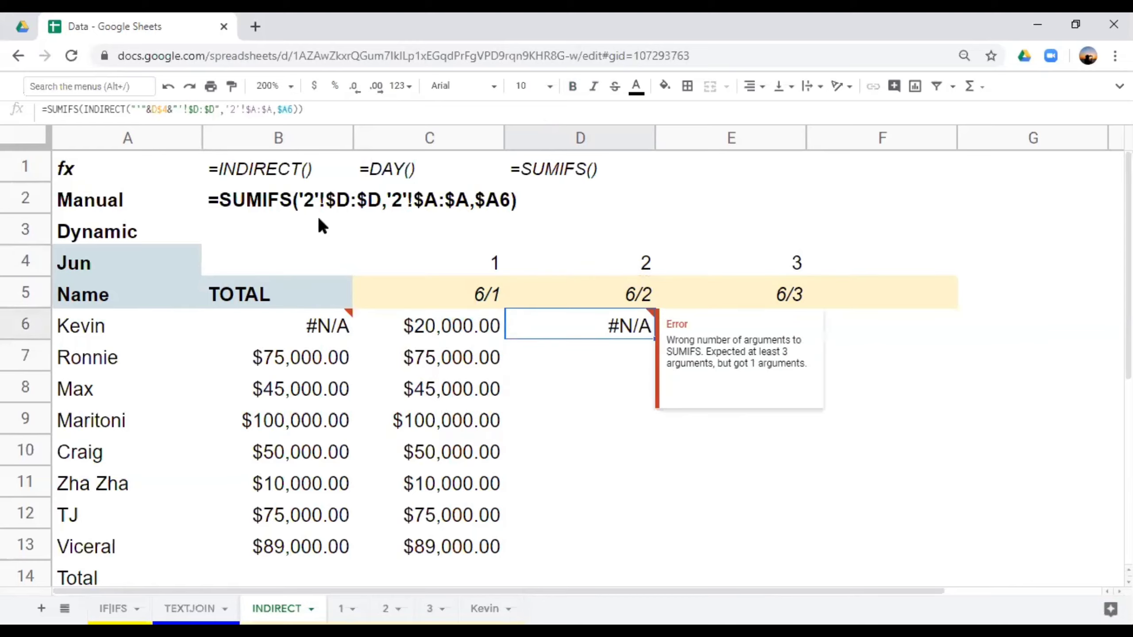
Close the INDIRECT function after the sum range in D6's SUMIFS formula, keep one closing parenthesis at the end, and commit
double_click(613, 327)
click(874, 325)
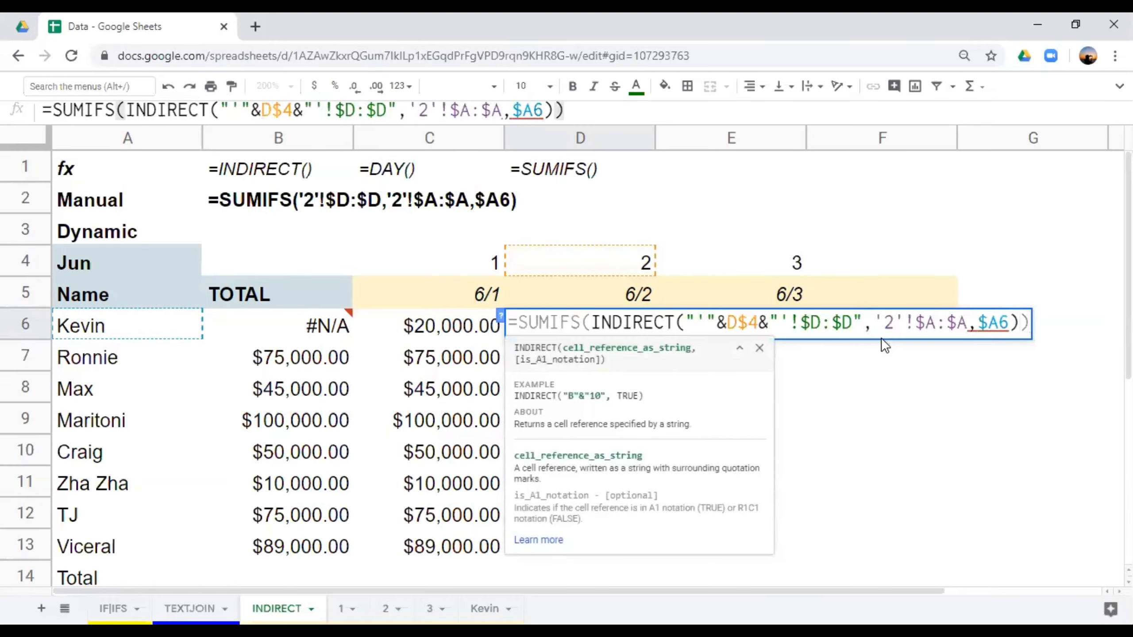
text())
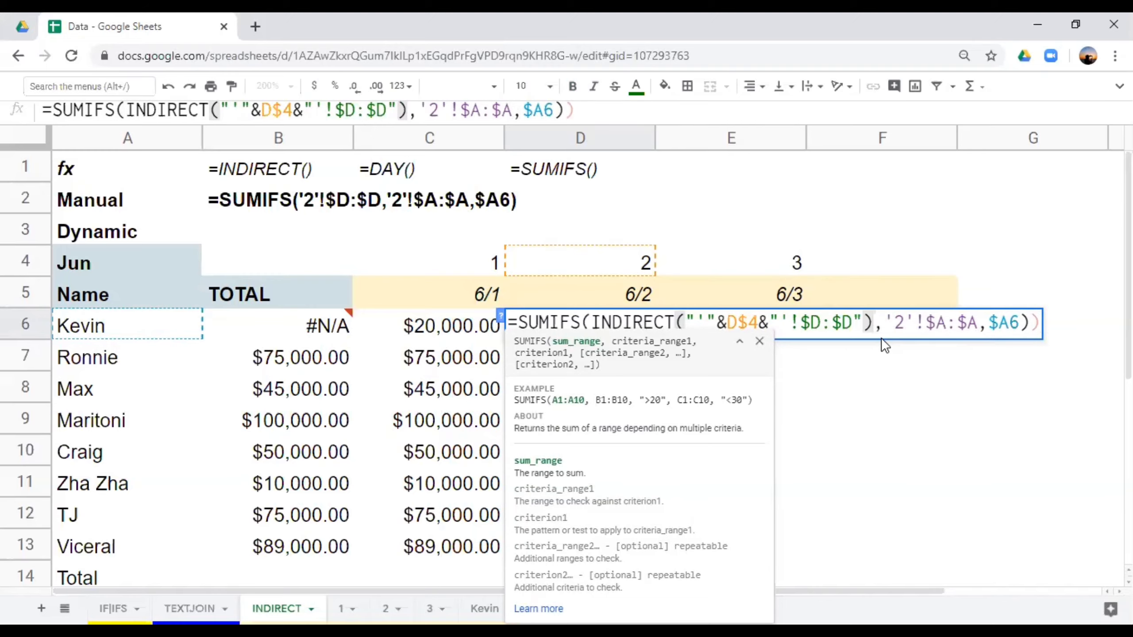
key(Return)
key(Return)
click(1039, 324)
text())
key(Return)
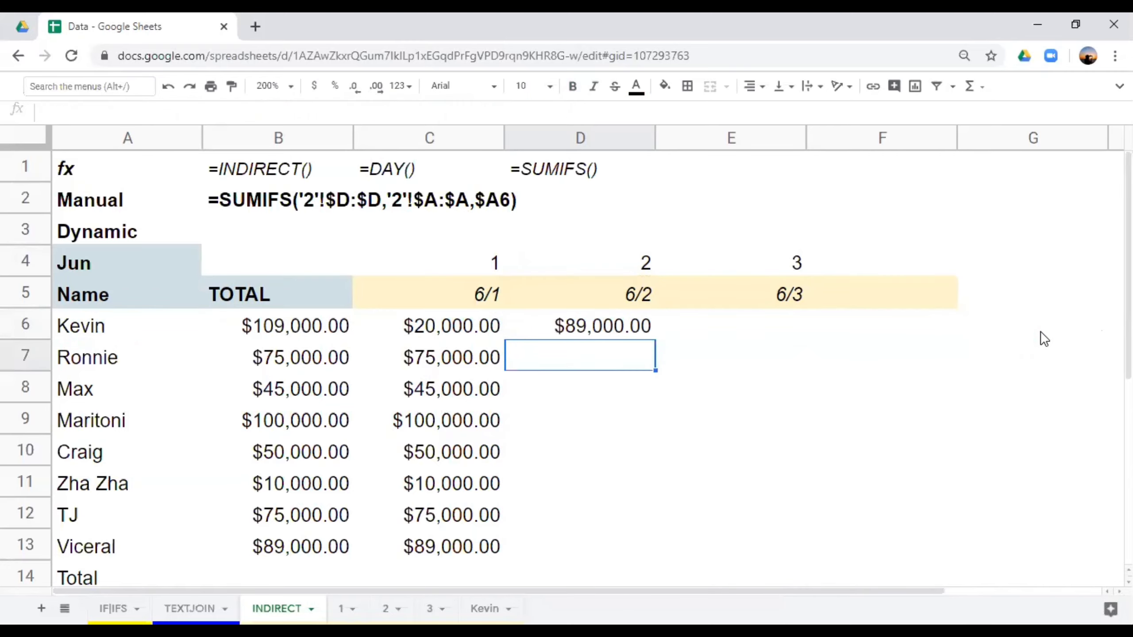
Insert INDIRECT( around the start of D6's criteria range, with the opening apostrophe as quoted text followed by &, giving INDIRECT("'"&
click(573, 324)
double_click(614, 323)
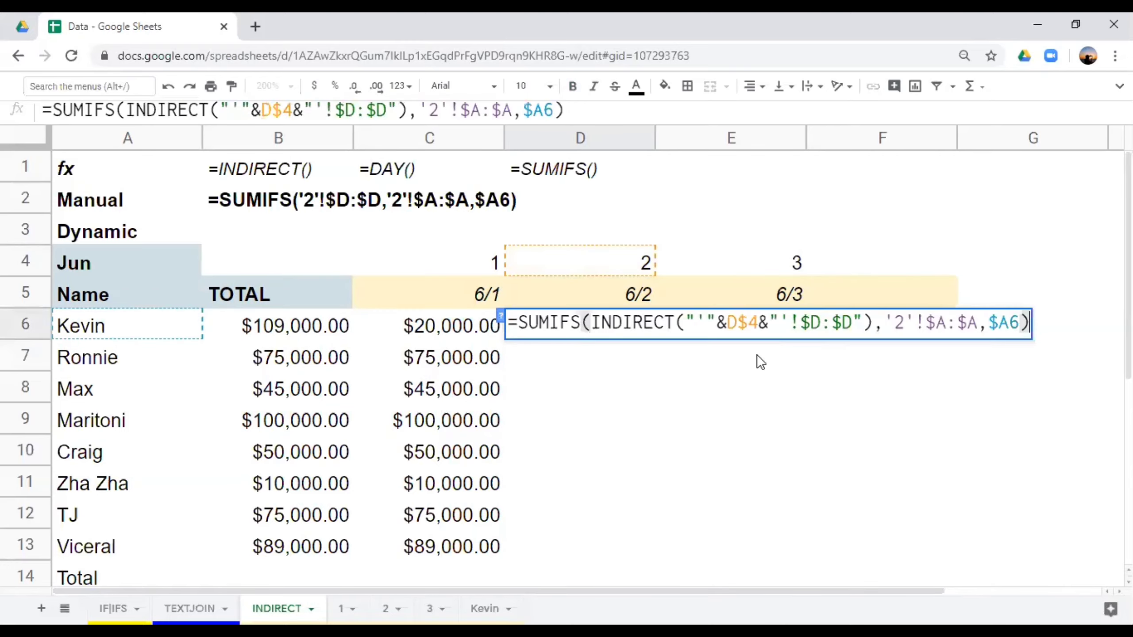
click(887, 324)
text(INDIREC)
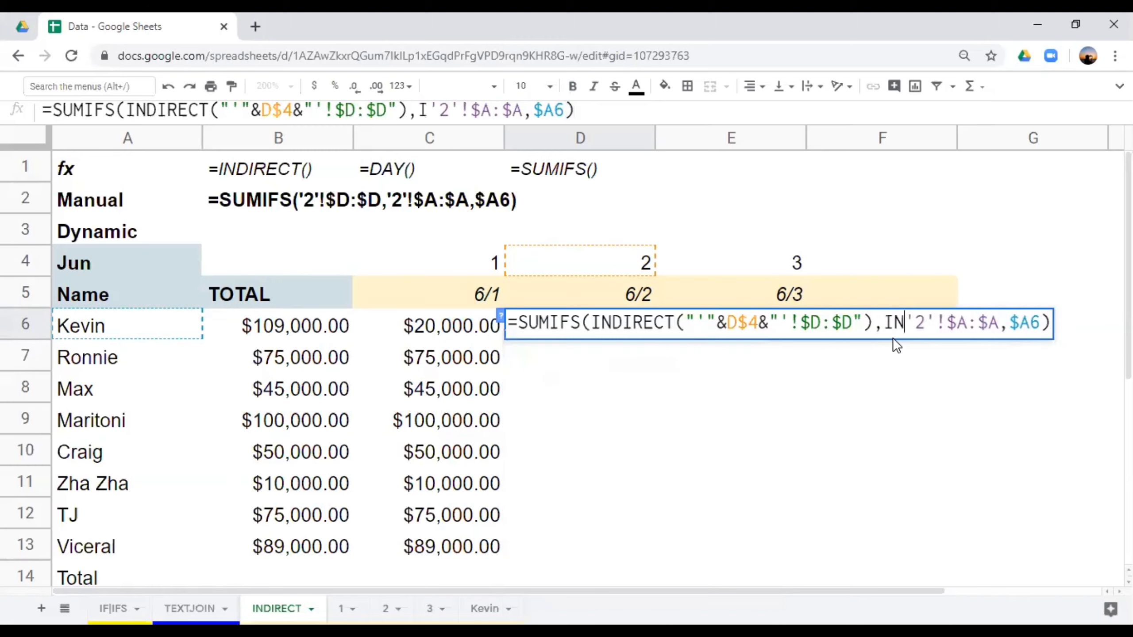
text(T(")
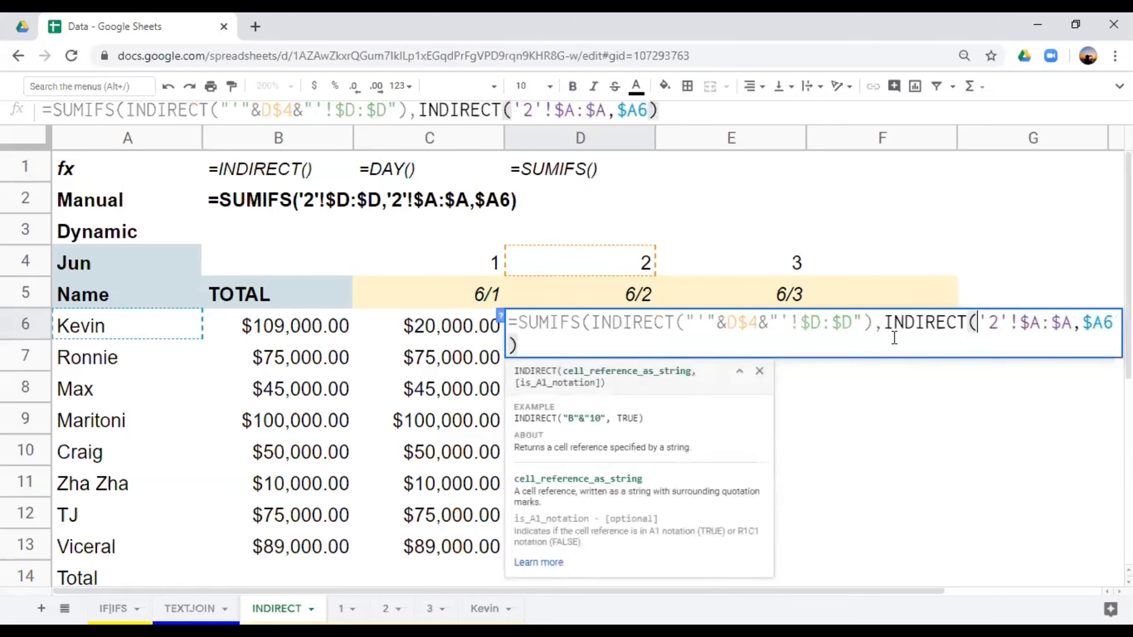
key(Right)
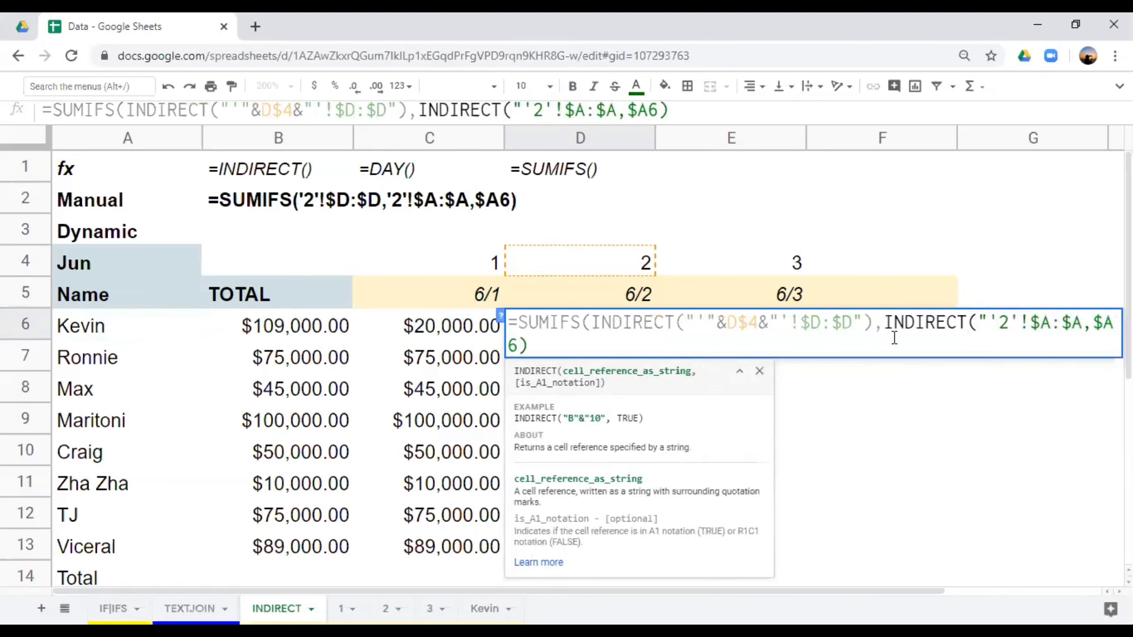
text(")
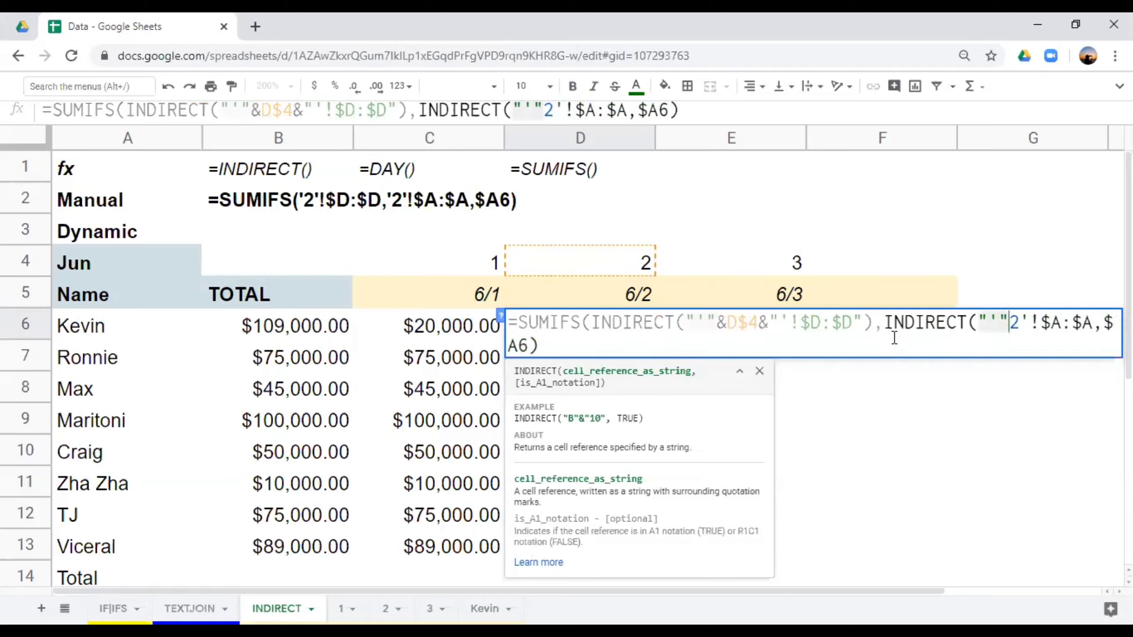
text(&)
Replace the hardcoded sheet number 2 in D6's criteria range with the row-locked reference D$4
key(shift+Right)
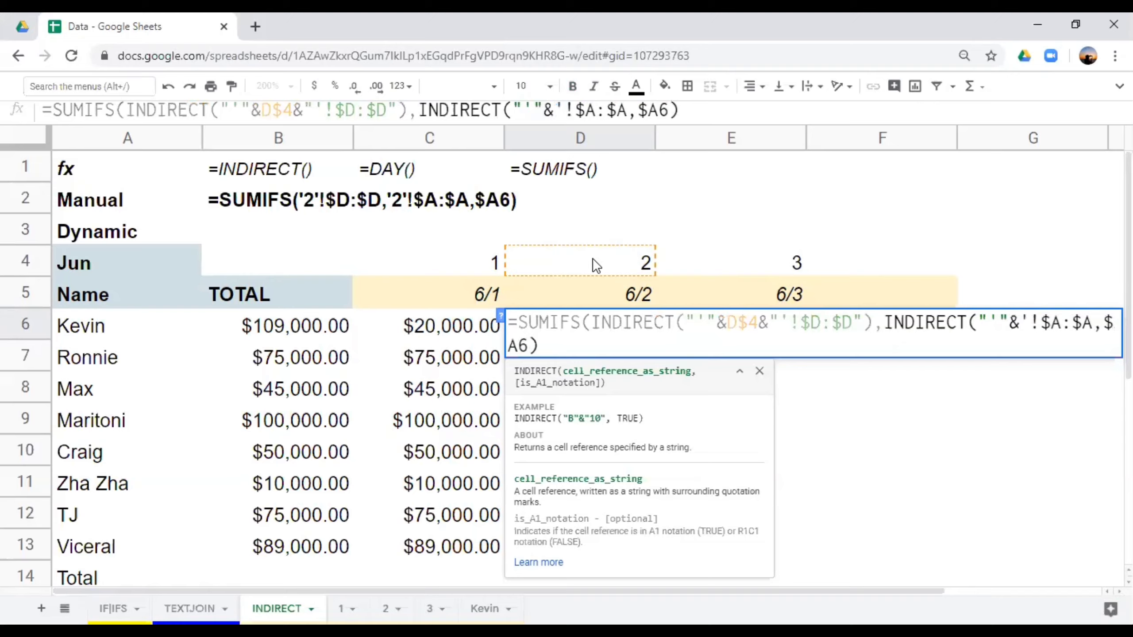
click(593, 261)
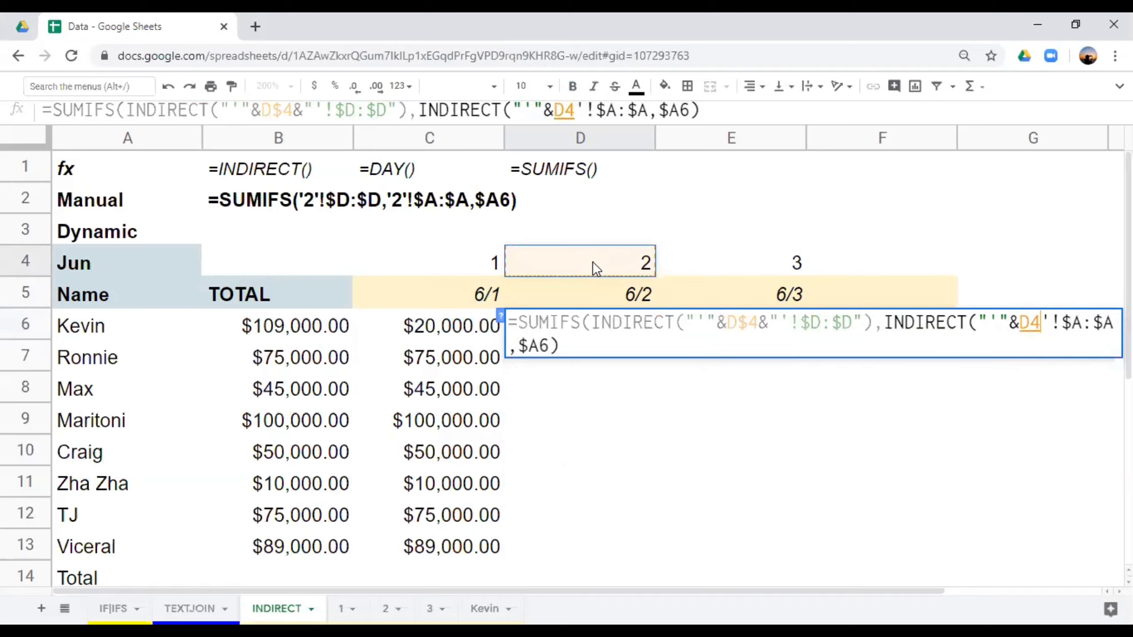
key(F4)
key(F4)
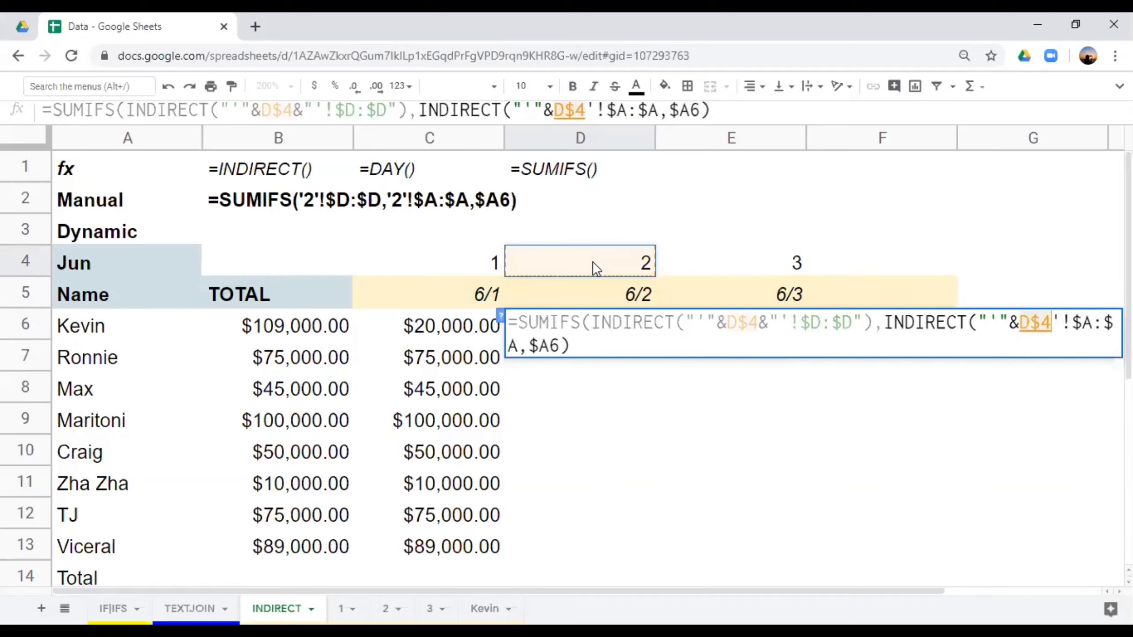
Join the rest of D6's criteria range as quoted text, &"'!$A:$A", close the INDIRECT function, and commit the formula
text(&")
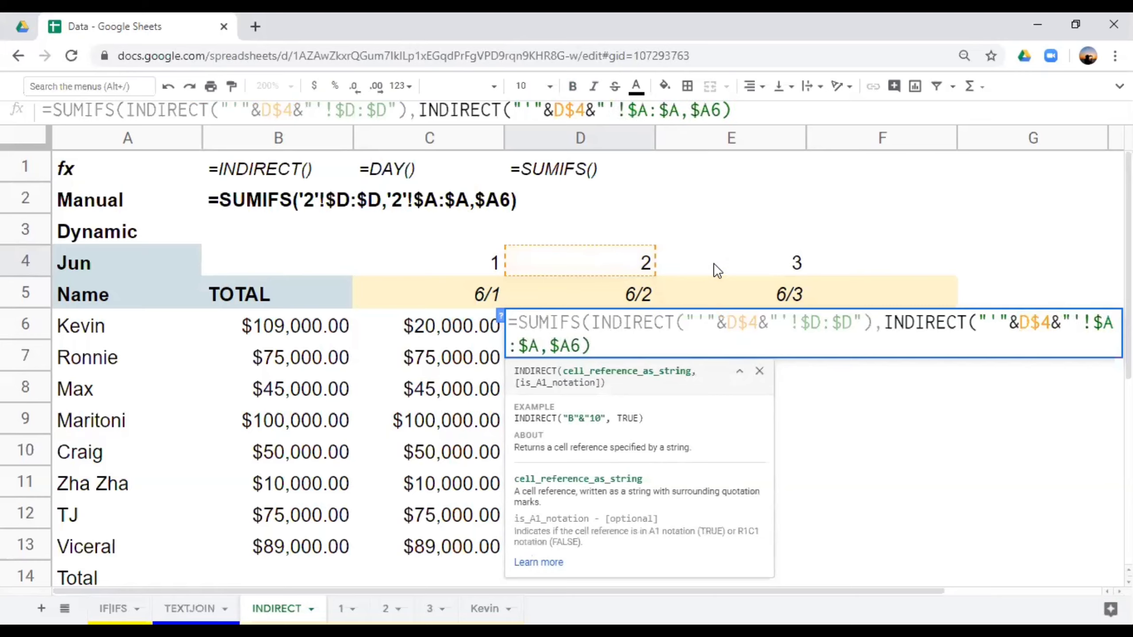
click(542, 352)
text("))
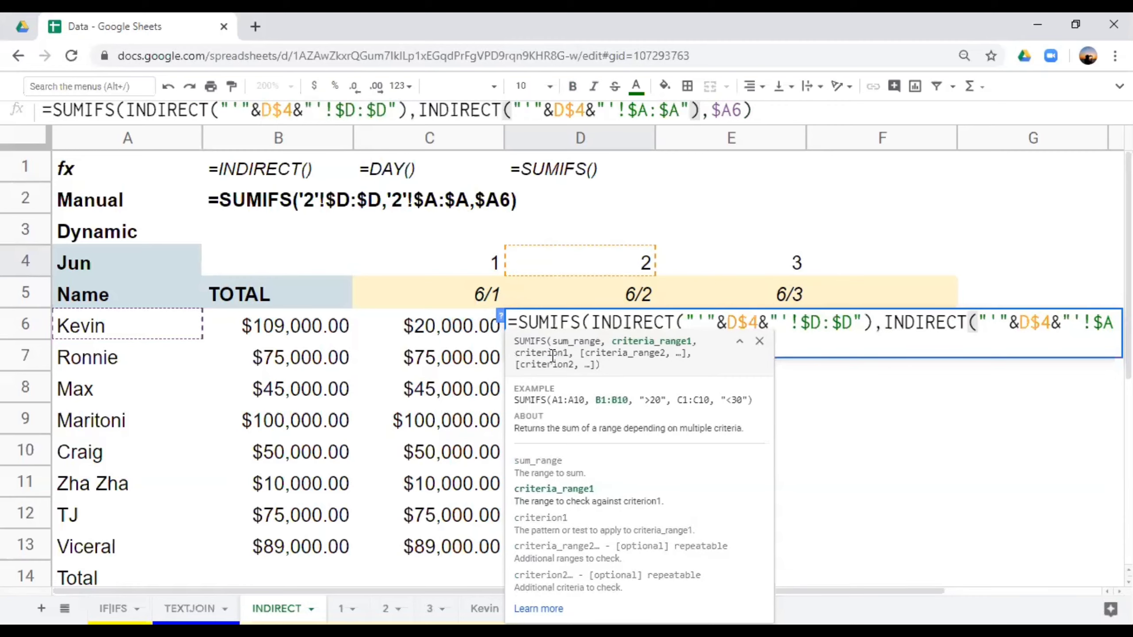
key(Return)
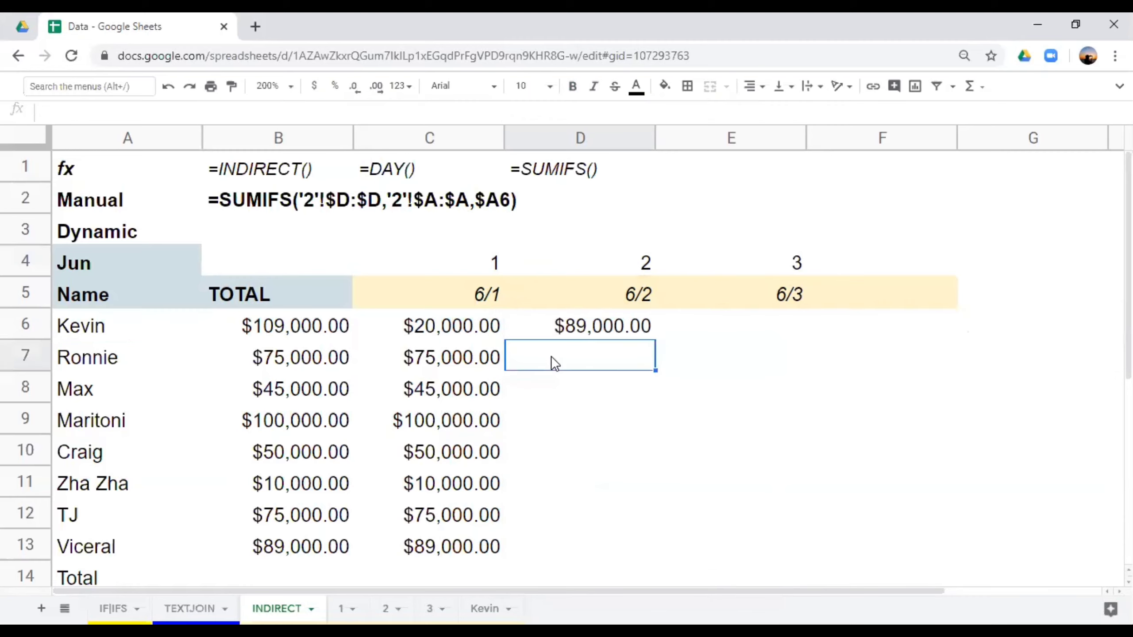
Fill D6's dynamic SUMIFS formula across to E6 and check the references in the copied formula
click(638, 327)
double_click(638, 327)
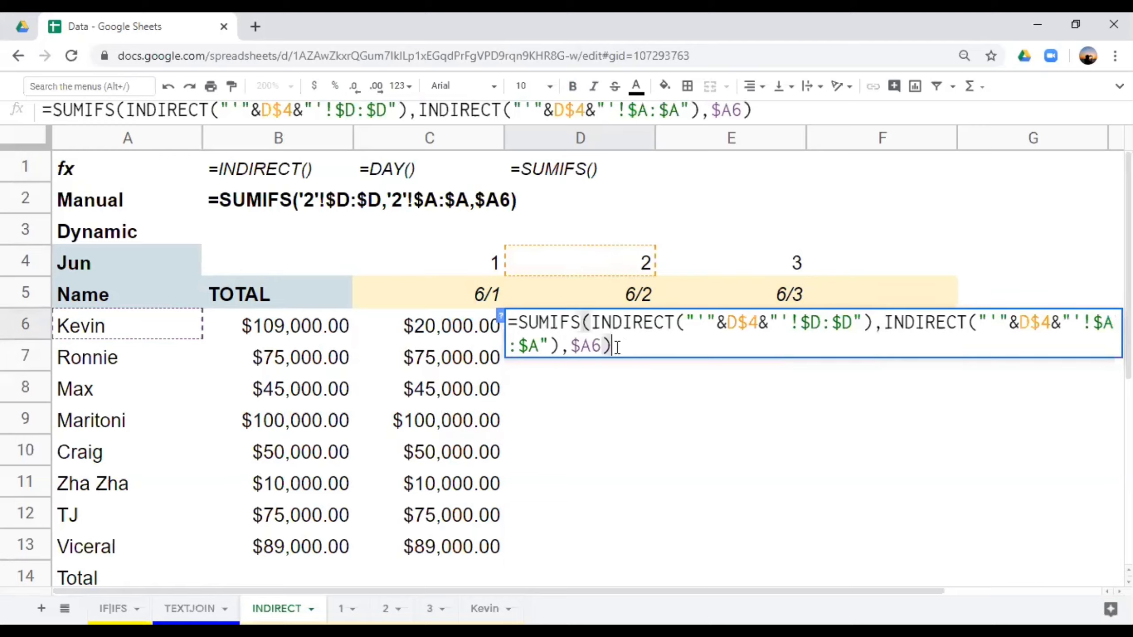
key(Escape)
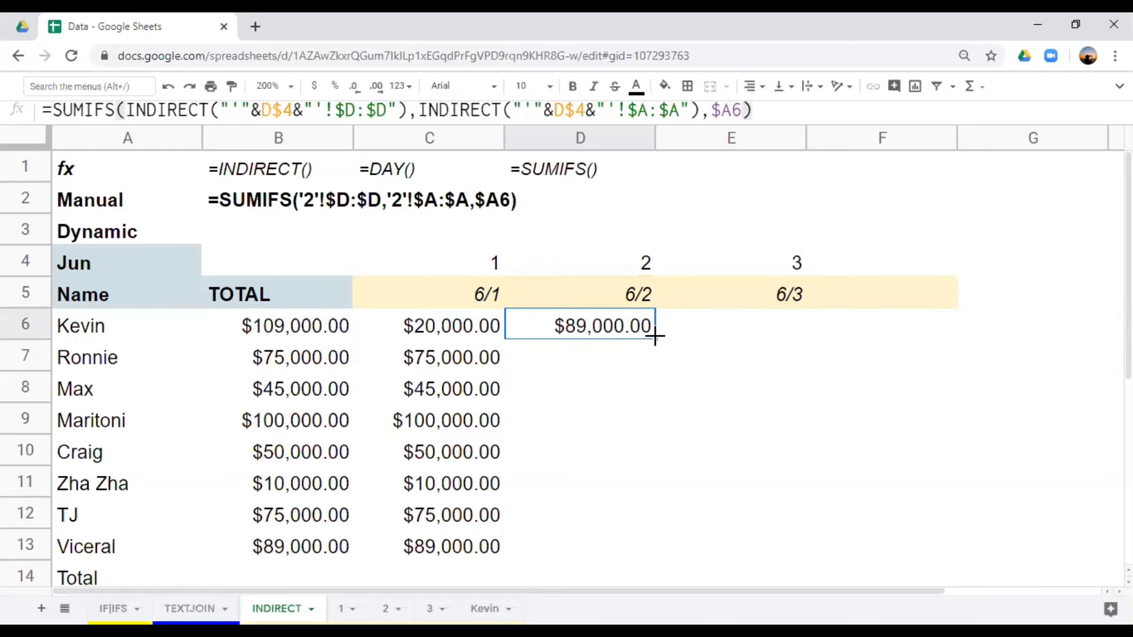
drag(655, 339, 766, 329)
click(767, 326)
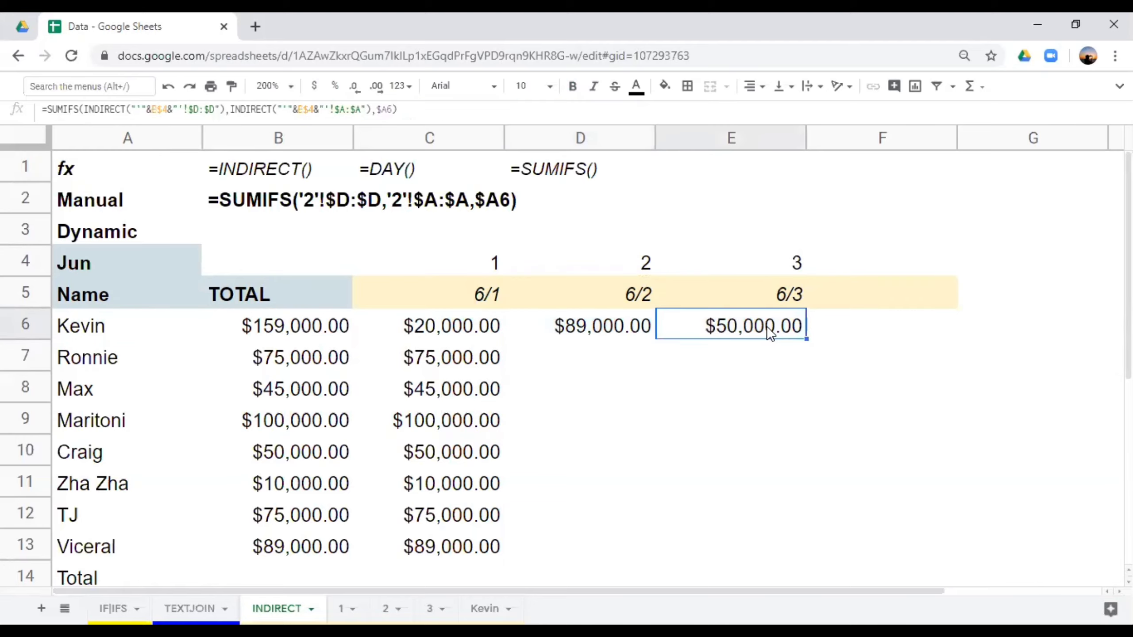
double_click(766, 326)
key(Escape)
double_click(739, 329)
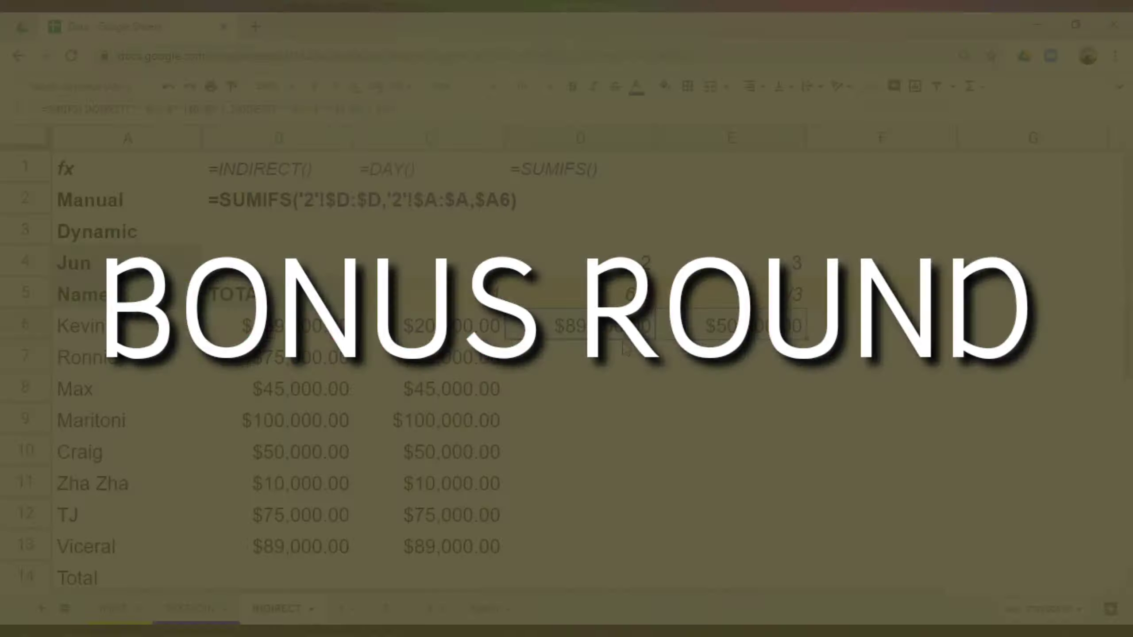
Clear the hardcoded day numbers from C4:F4 above the date headers
click(621, 329)
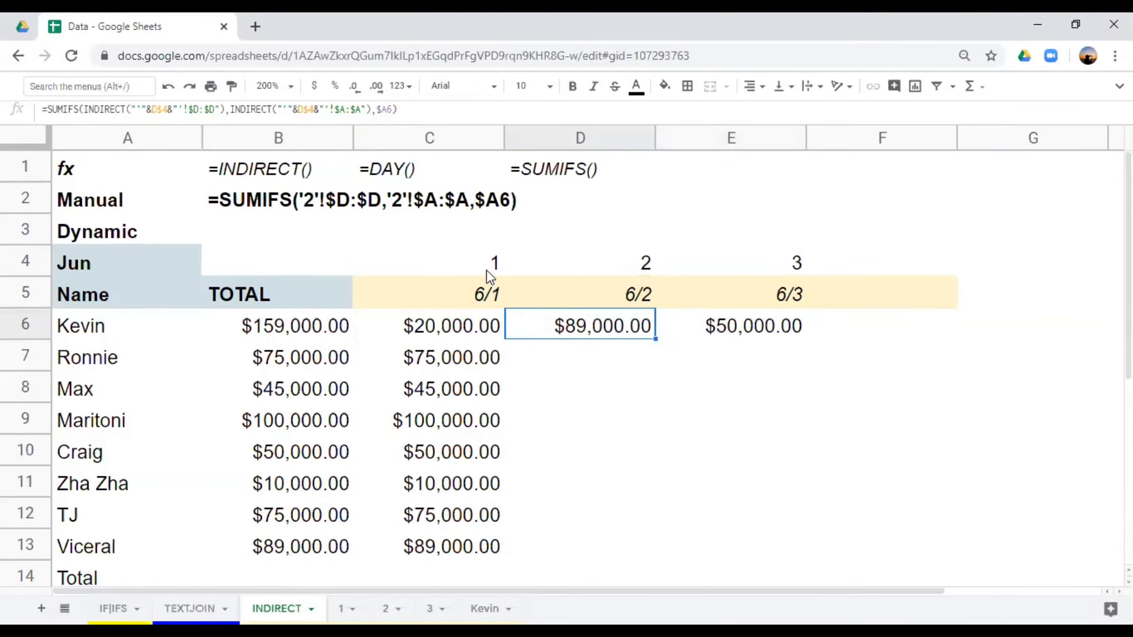
drag(487, 269, 877, 261)
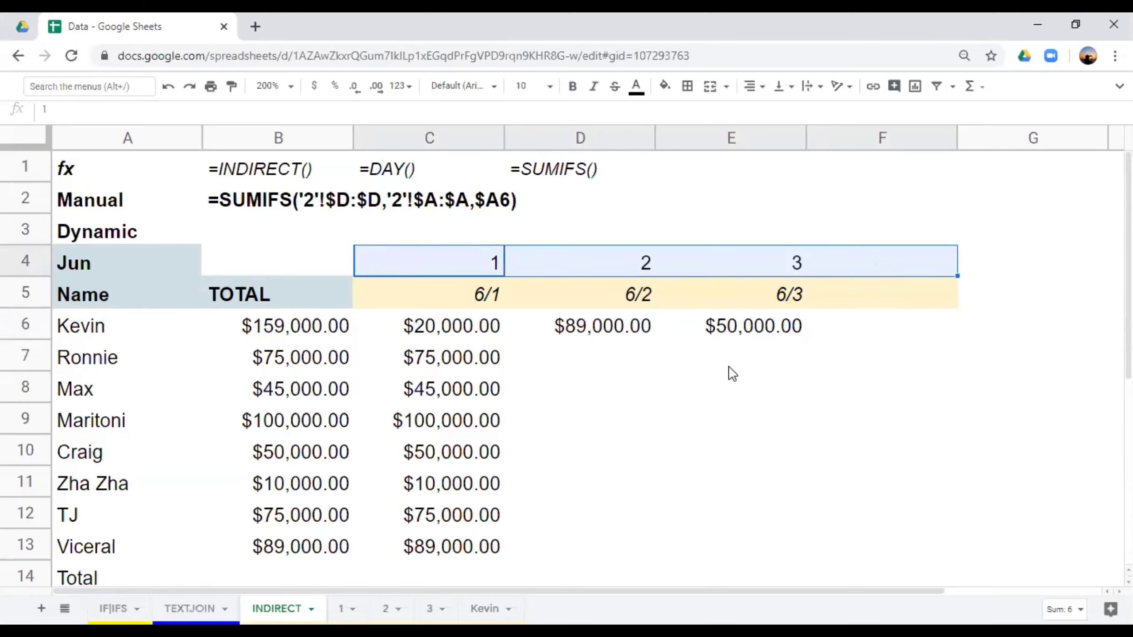
drag(140, 233, 870, 451)
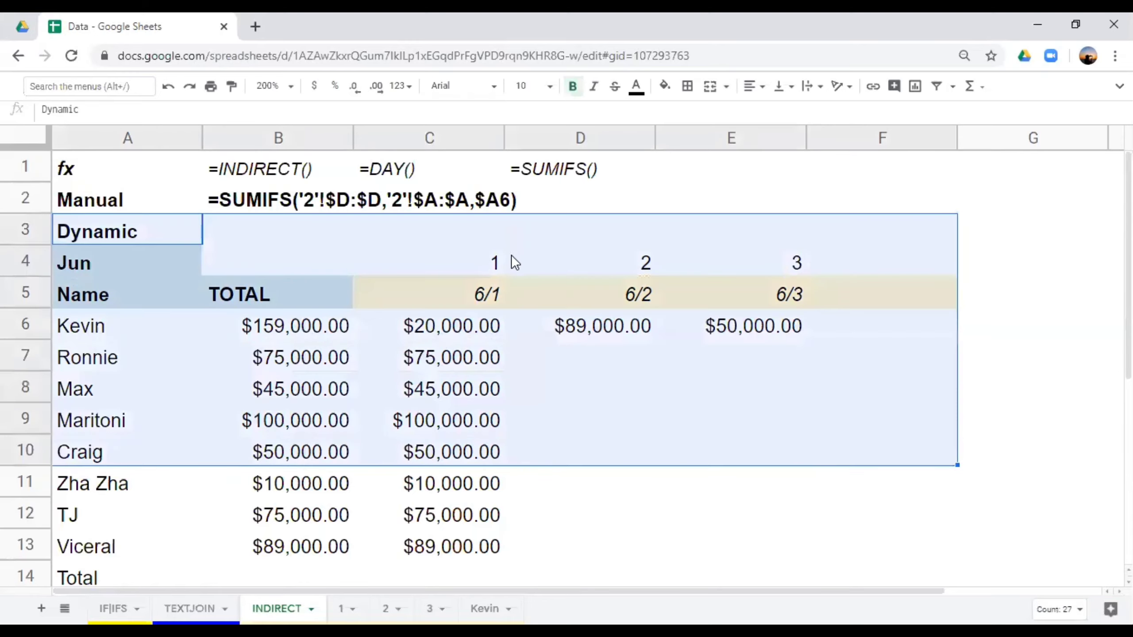
drag(513, 261, 827, 267)
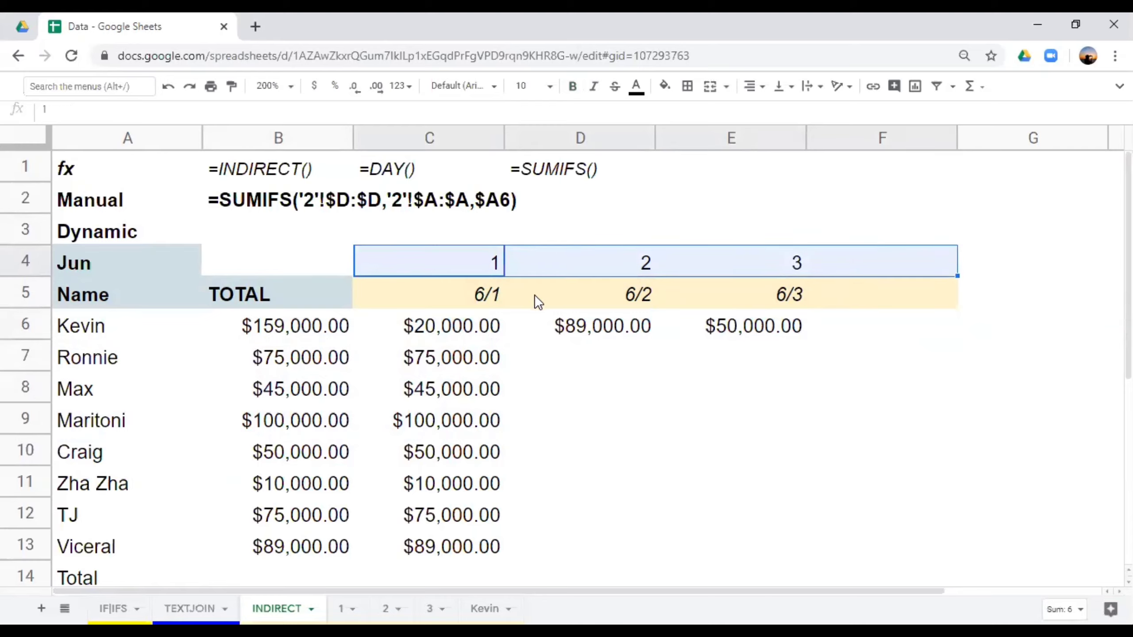
click(487, 260)
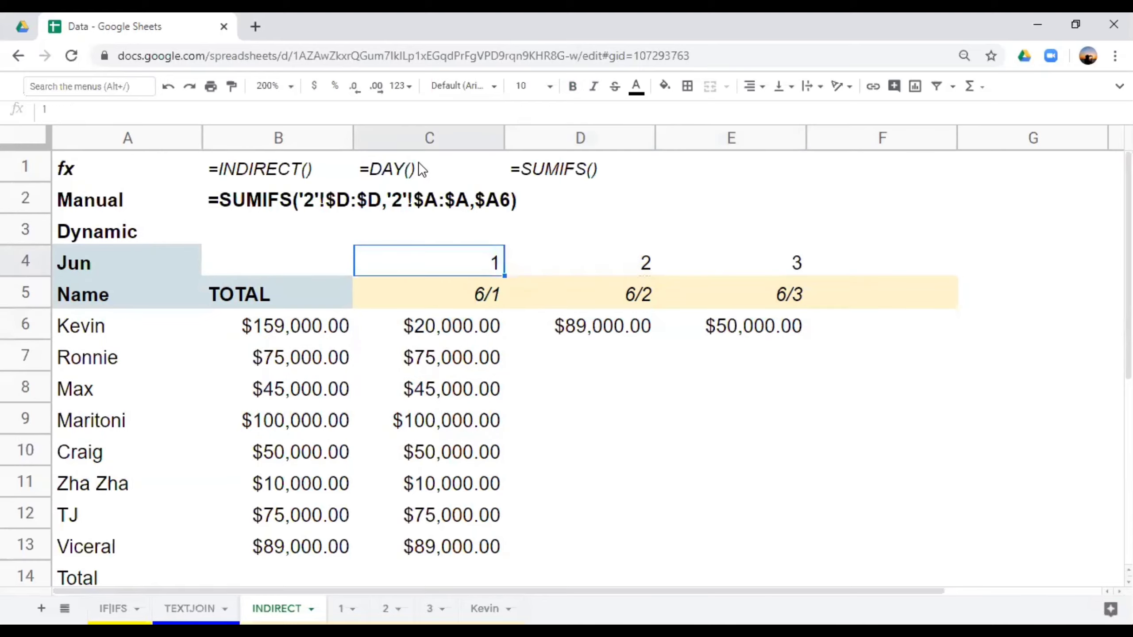
click(413, 172)
drag(480, 261, 815, 262)
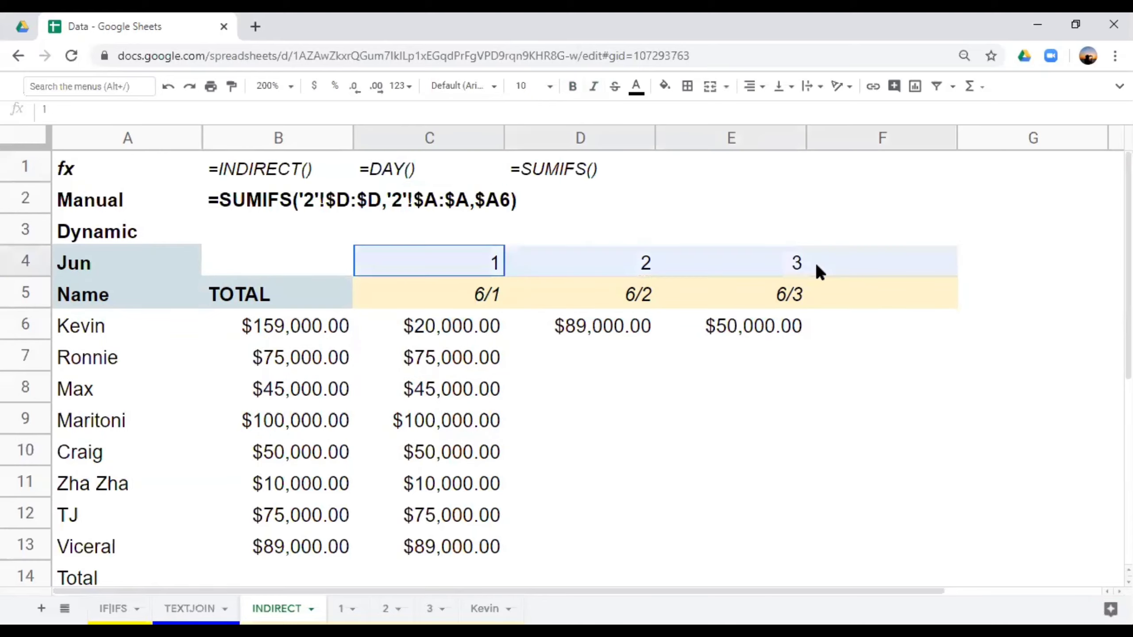
key(Delete)
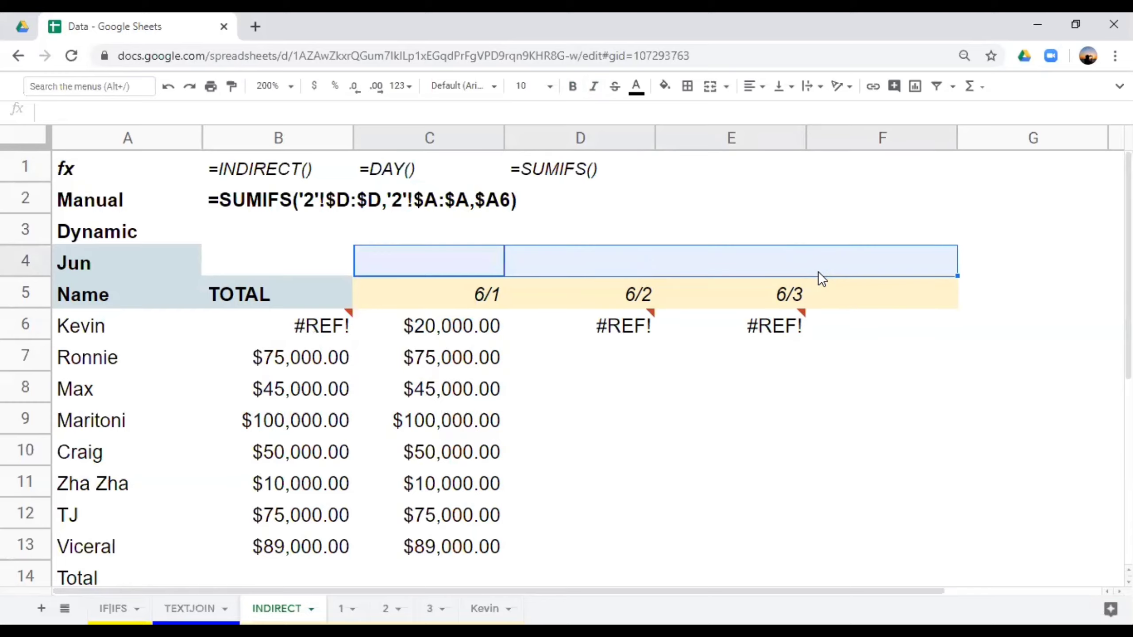
Enter =DAY(C5) in C4 to extract the day number from the date below it
click(467, 265)
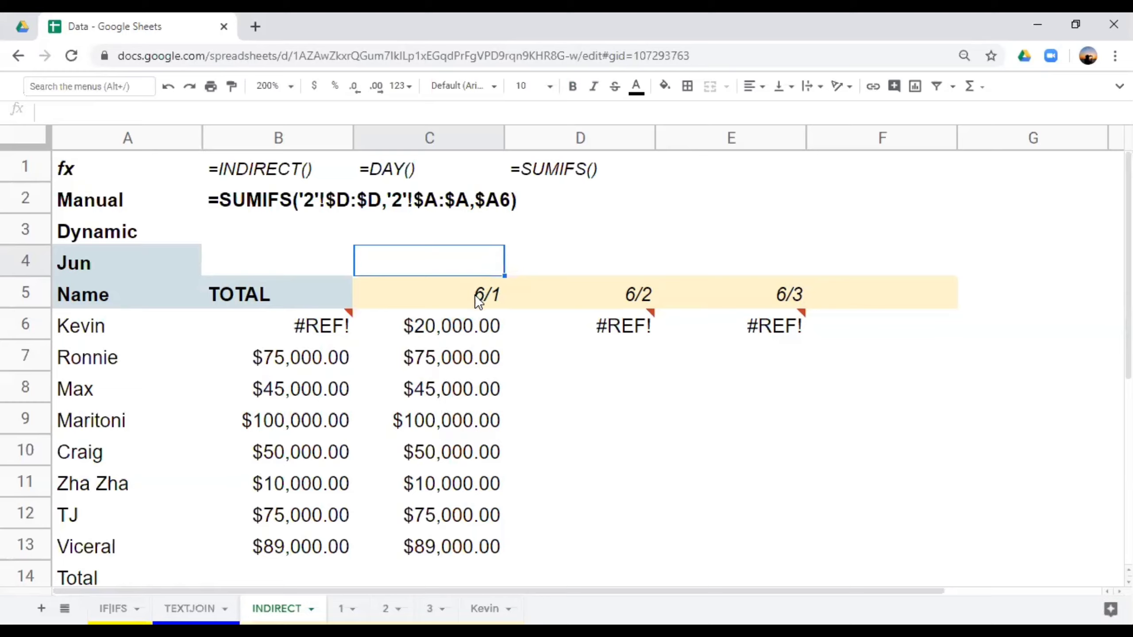
click(476, 297)
click(477, 270)
text(=day()
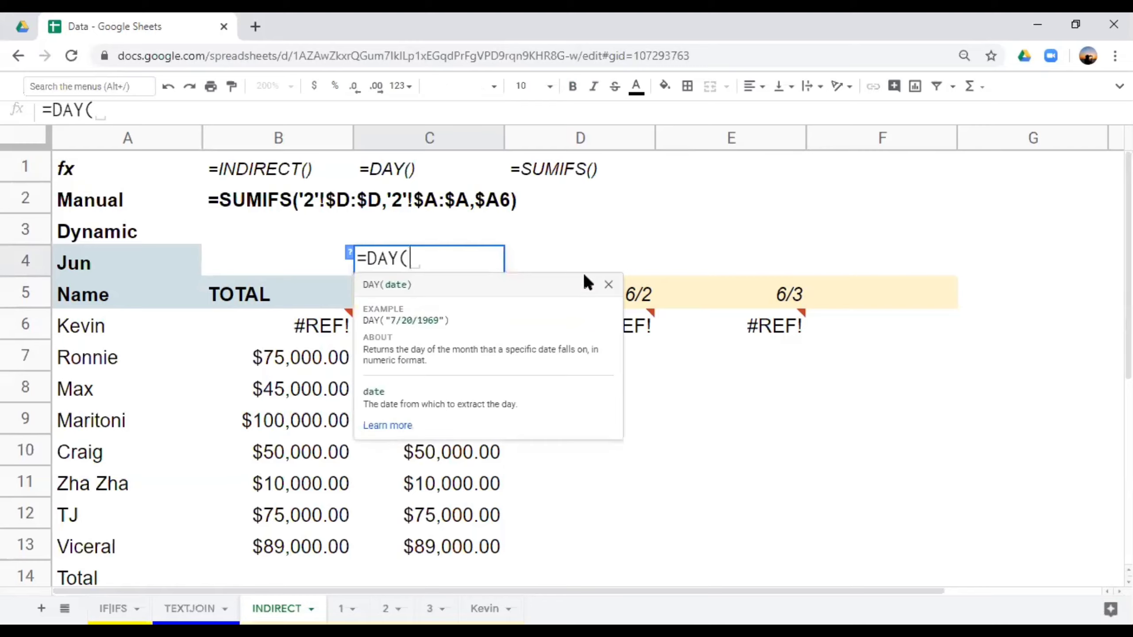
click(569, 272)
click(474, 296)
key(Return)
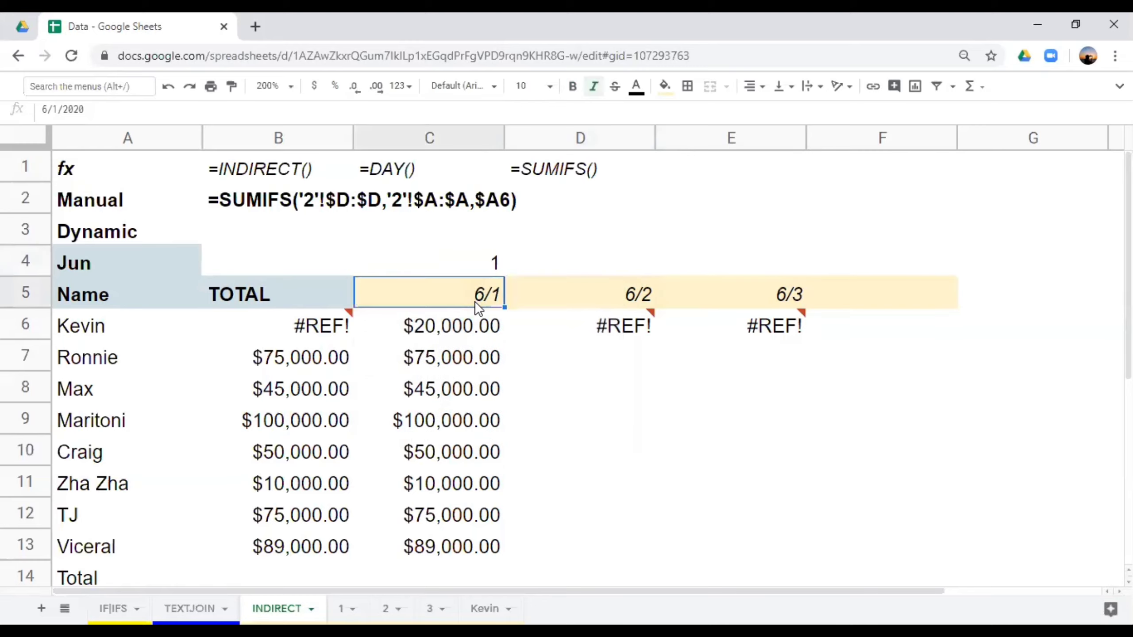
Fill C4's DAY formula across row 4 to F4
click(494, 270)
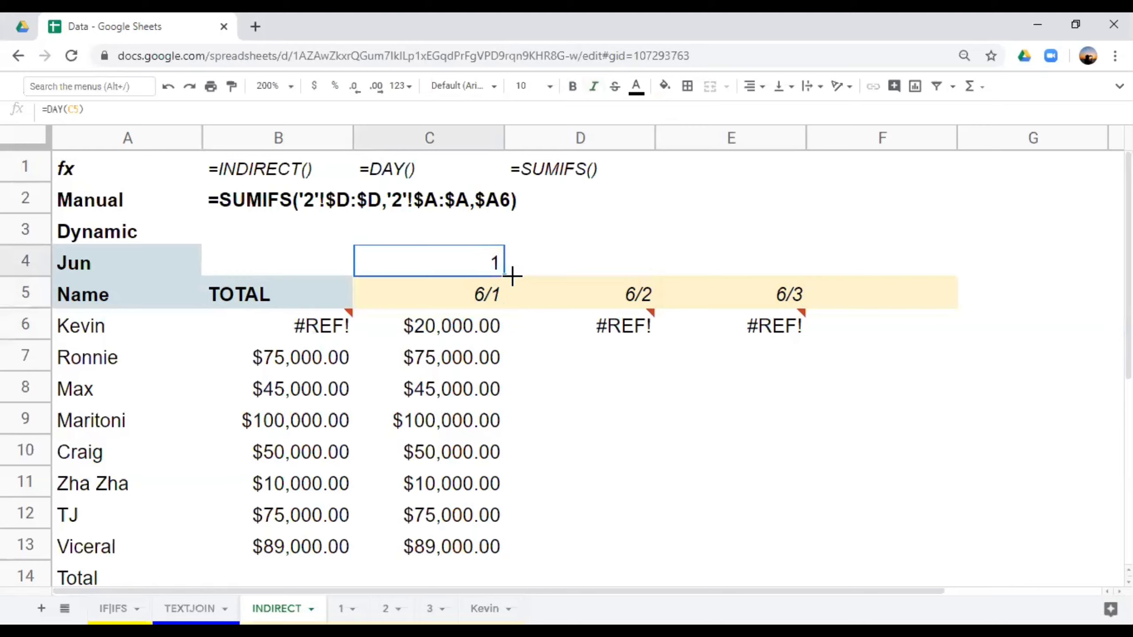
drag(505, 276, 937, 286)
double_click(494, 268)
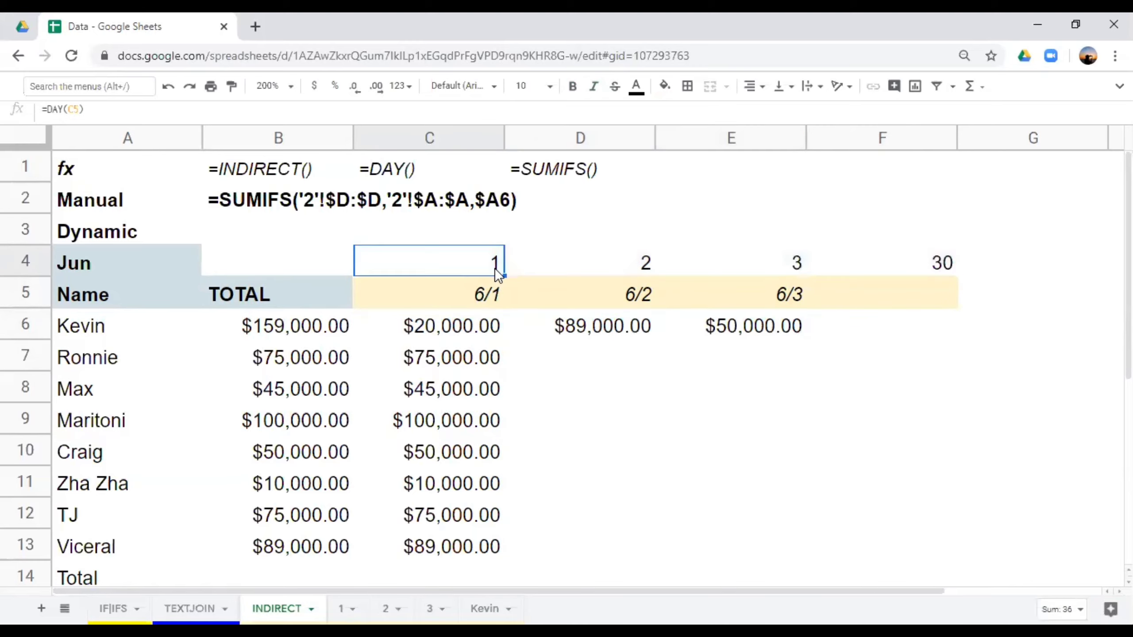
double_click(561, 272)
Lock the row in C4's DAY formula so it reads =DAY(C$5)
click(480, 260)
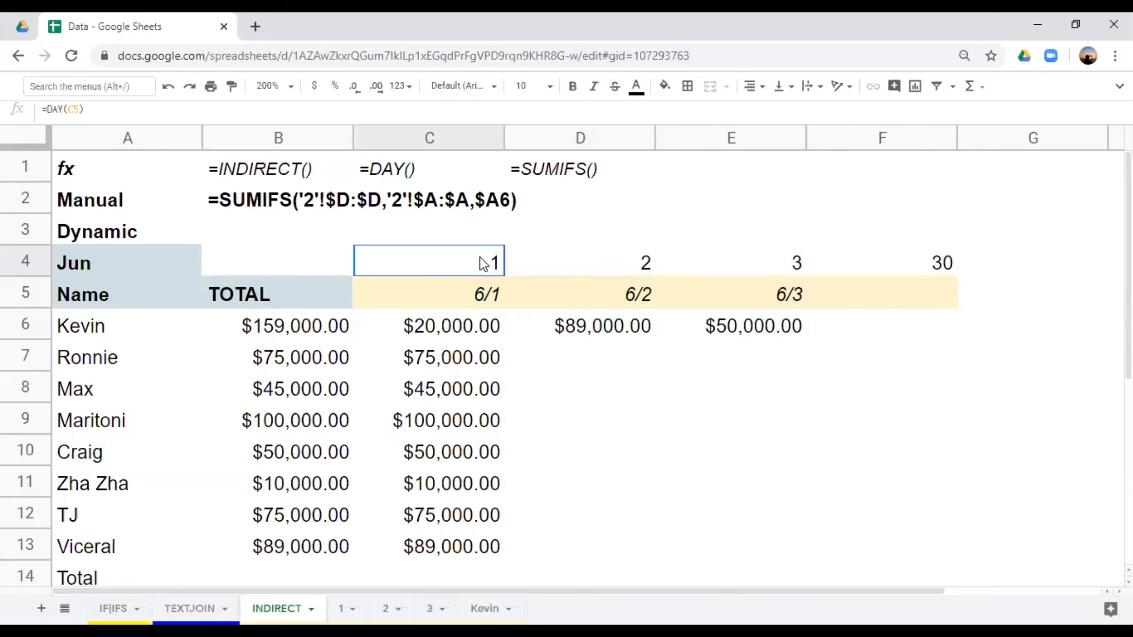
double_click(480, 259)
click(419, 263)
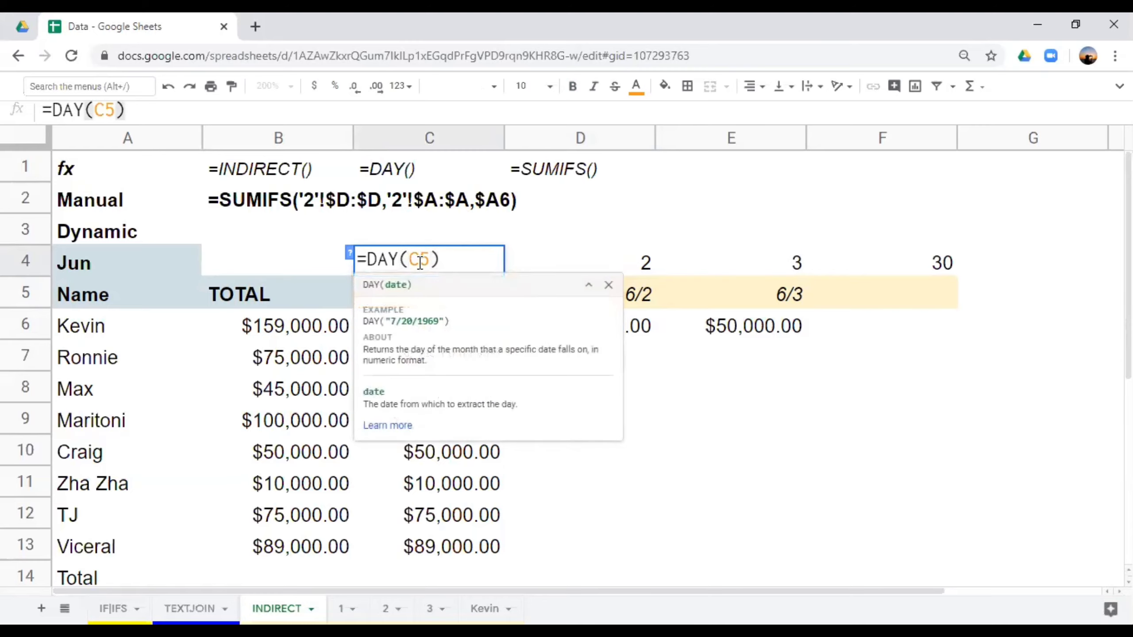
text($)
key(Return)
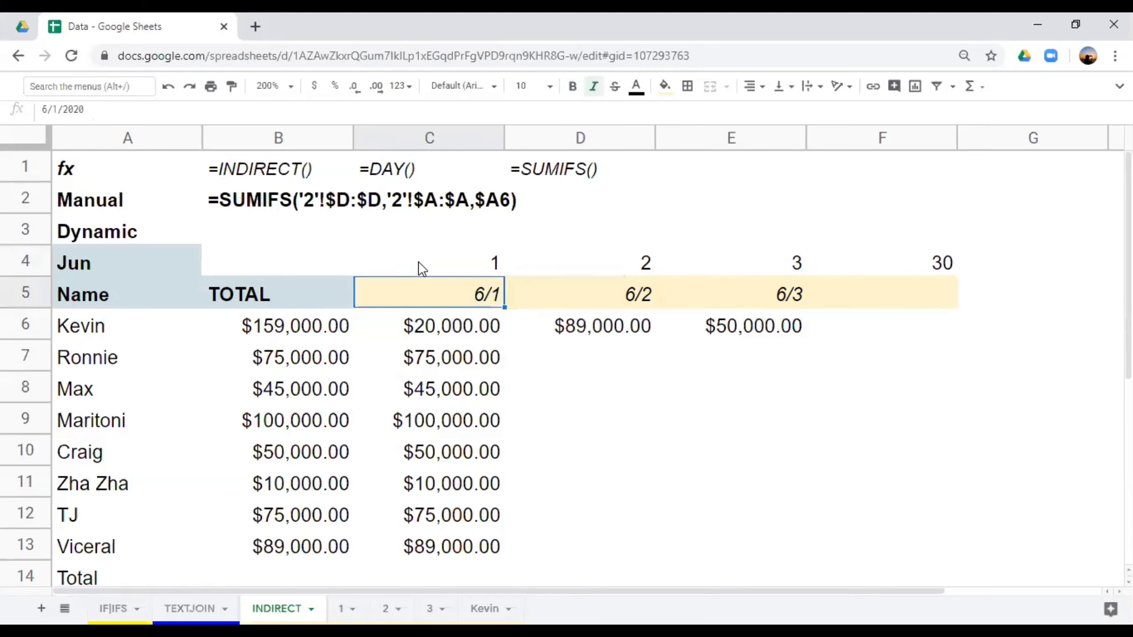
Fill the row-locked DAY formula from C4 across to F4 and check F4
click(41, 294)
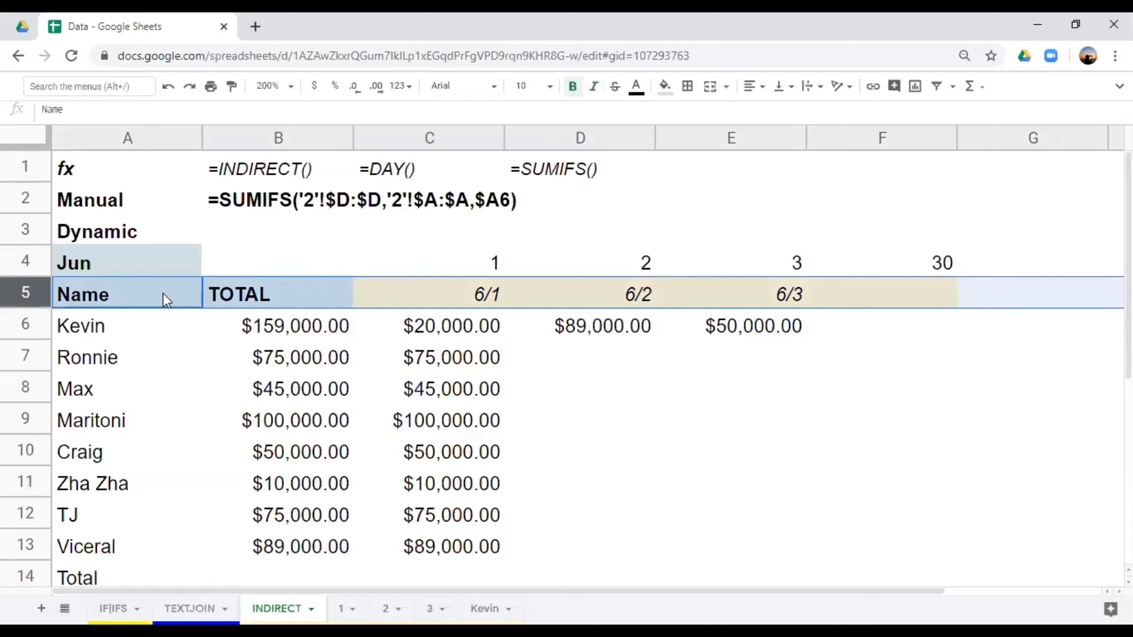
click(474, 268)
drag(504, 276, 939, 272)
click(939, 273)
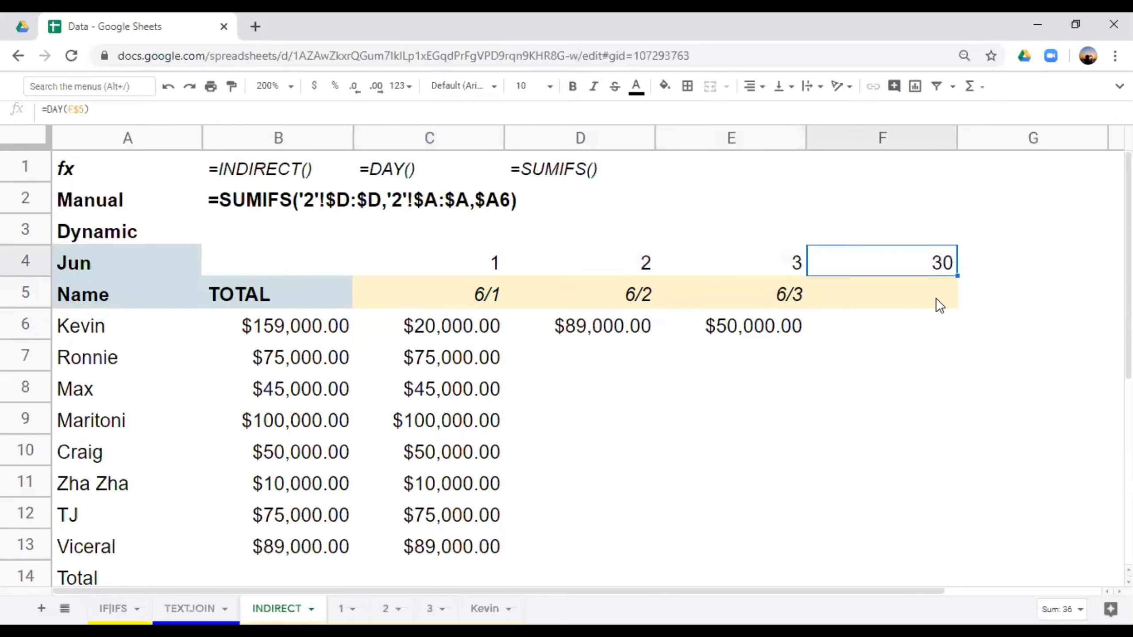
Clear the DAY formula from F4 and review the SUMIFS formula in D6
key(Delete)
click(796, 250)
click(606, 261)
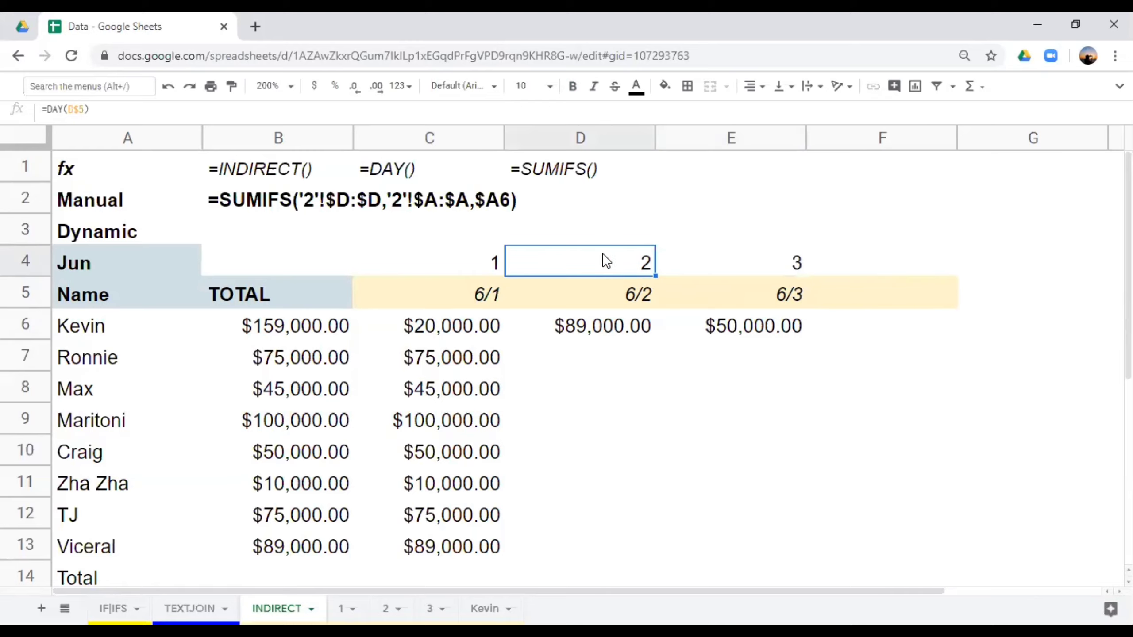
click(609, 325)
double_click(607, 324)
key(Escape)
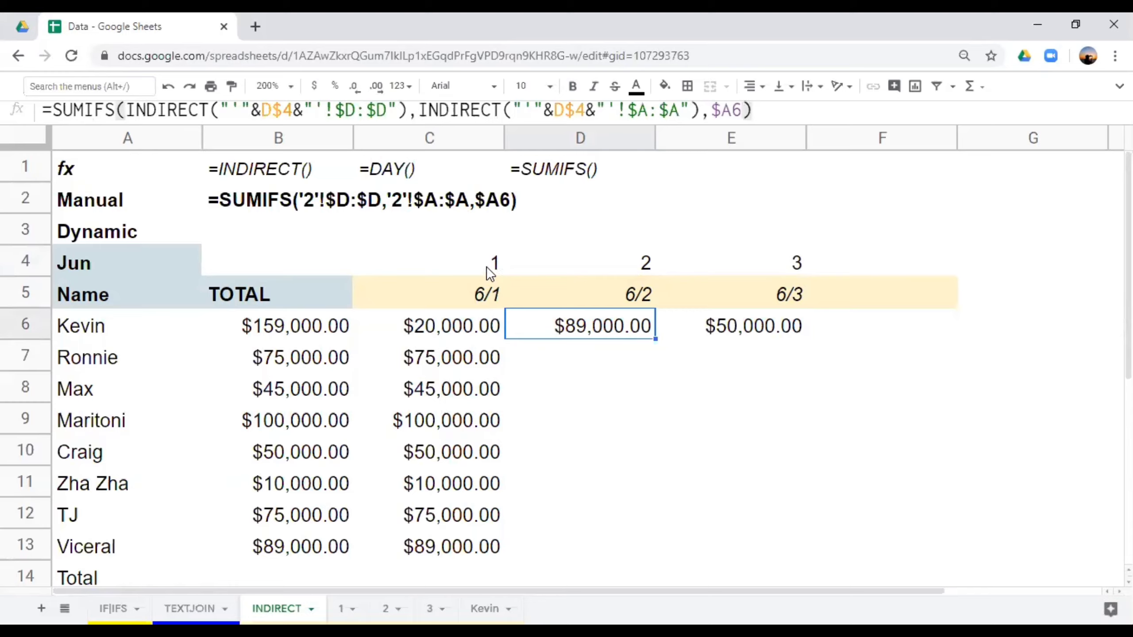
Copy the expression DAY(D$5), without the equals sign, from the formula in D4
drag(487, 266, 763, 265)
click(630, 263)
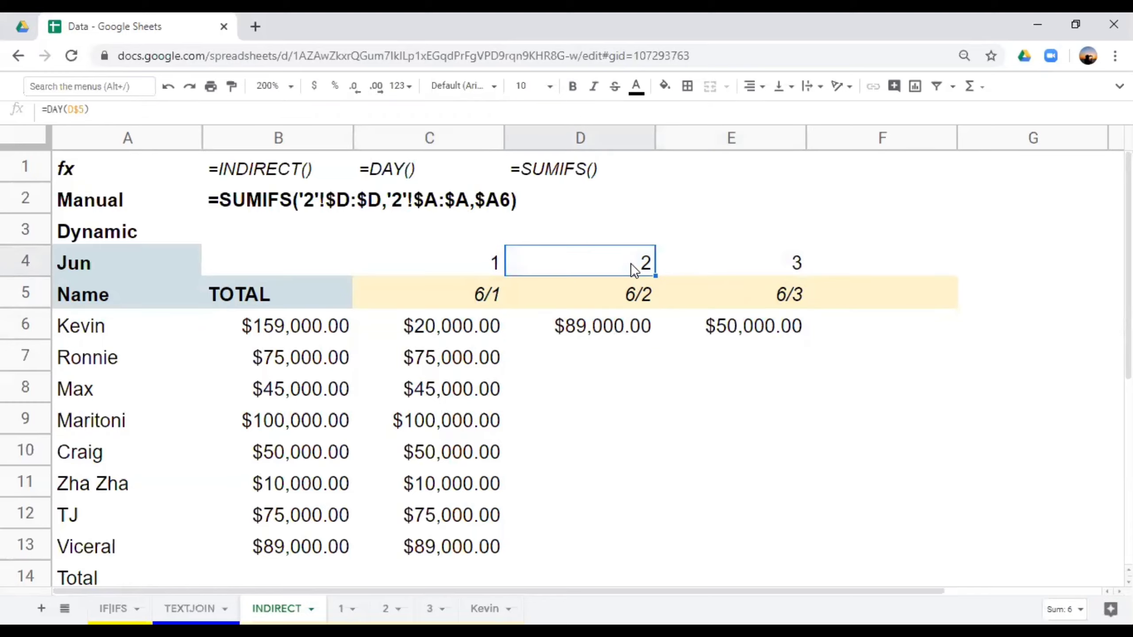
double_click(630, 263)
drag(518, 260, 624, 262)
key(ctrl+c)
key(Escape)
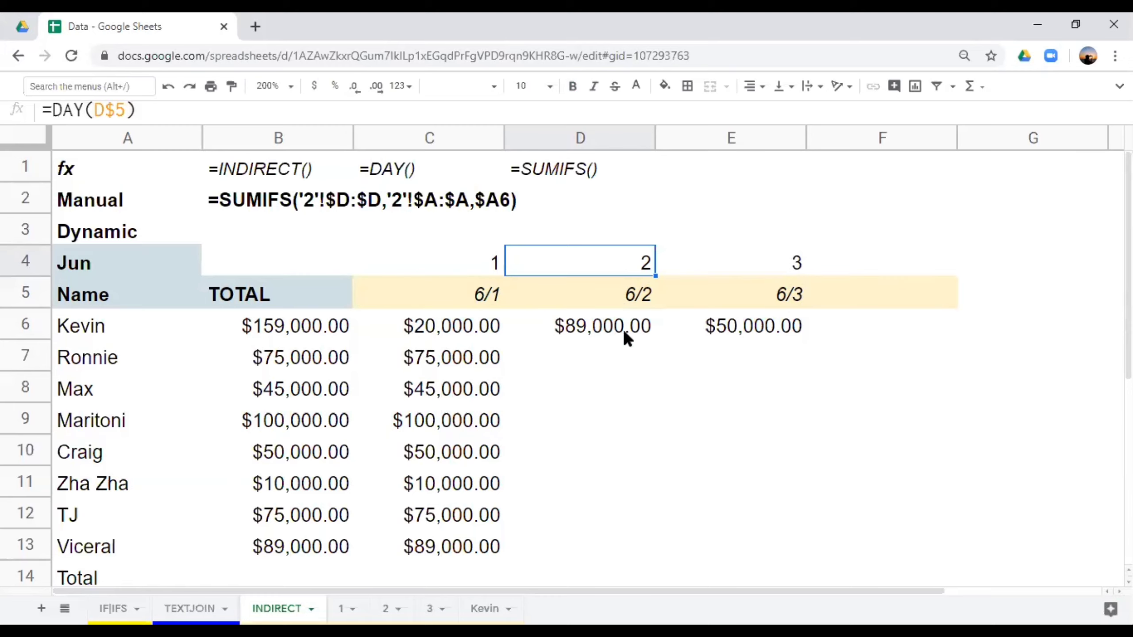
Replace both D$4 references in D6's SUMIFS formula with the copied DAY(D$5)
double_click(623, 329)
drag(727, 322, 759, 322)
key(ctrl+v)
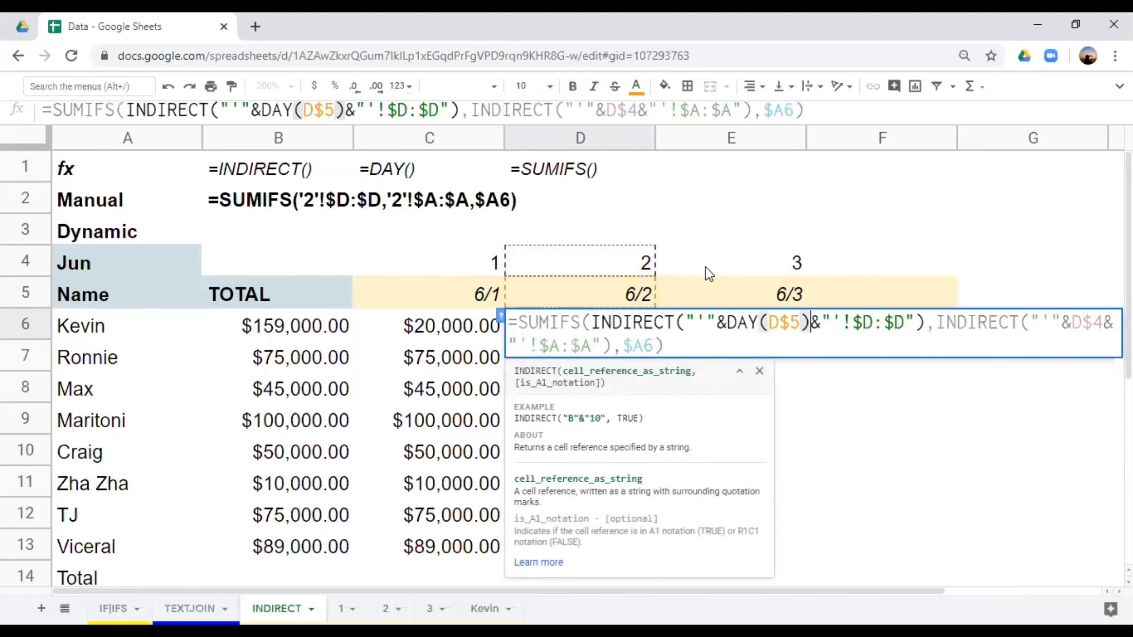
drag(1069, 322, 1105, 323)
key(ctrl+v)
key(Return)
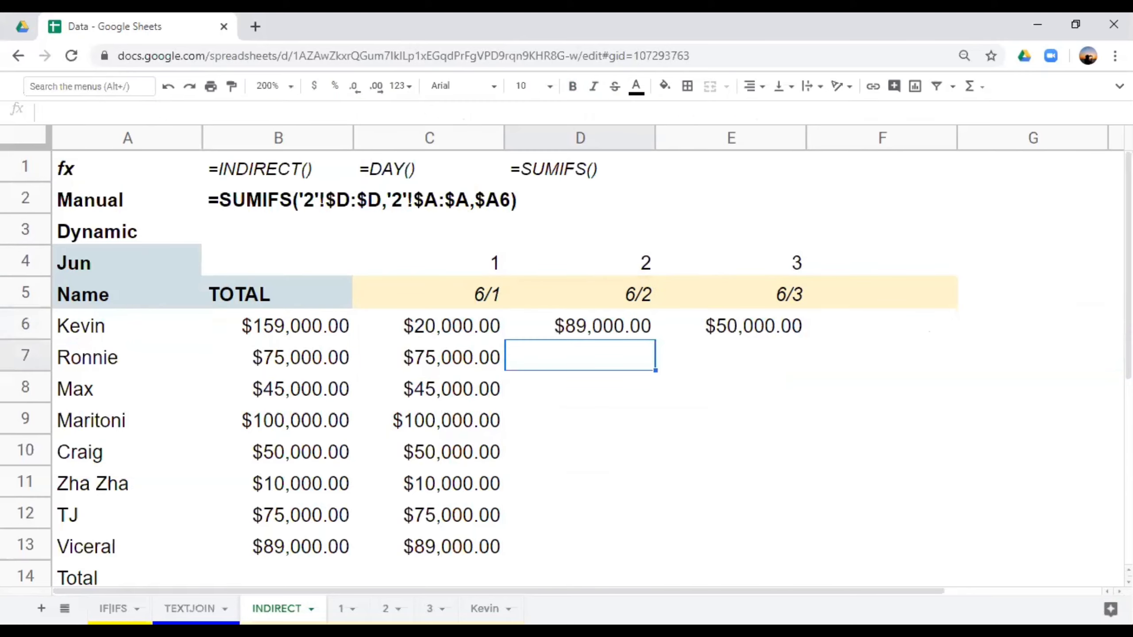
Clear the helper day numbers in C4:E4 and fill D6's updated formula across to E6
drag(495, 265, 794, 259)
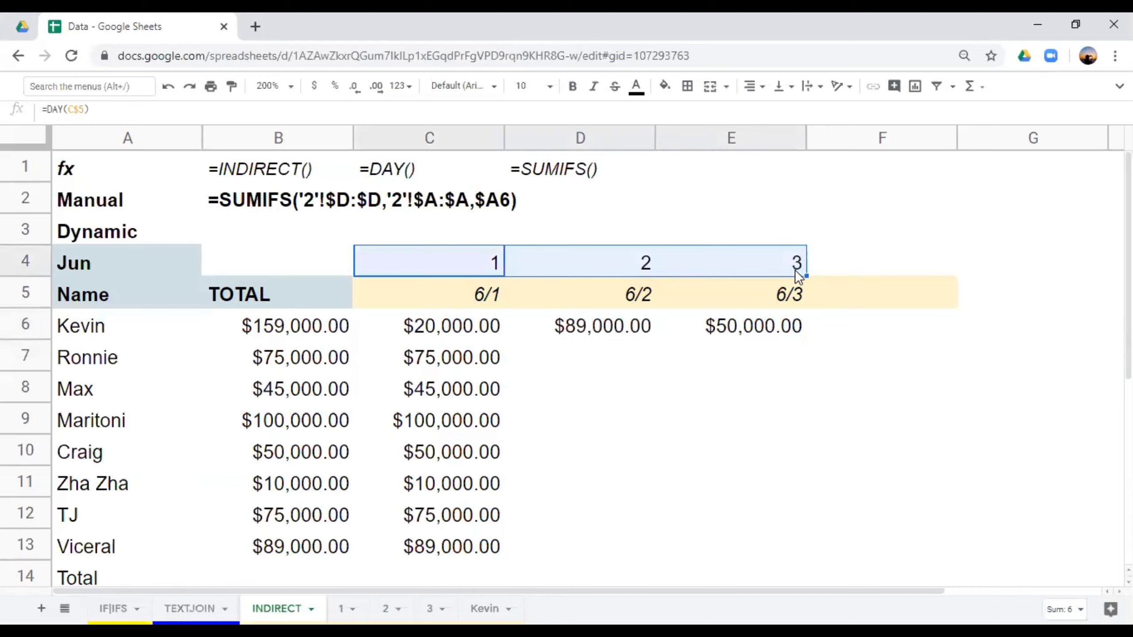
key(Delete)
click(628, 336)
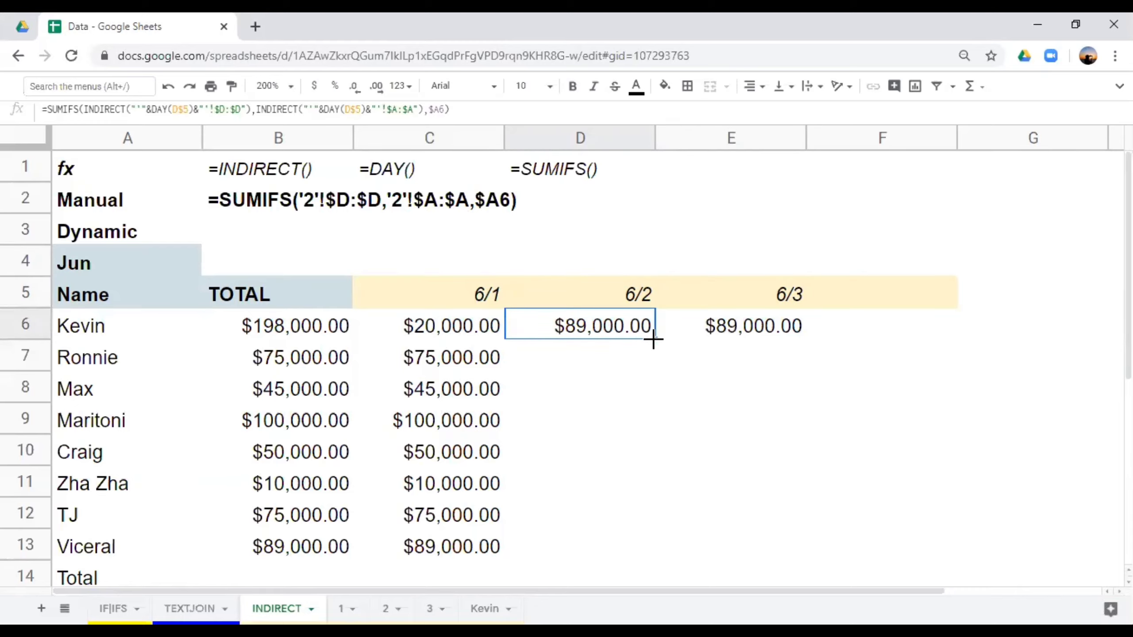
drag(655, 338, 763, 340)
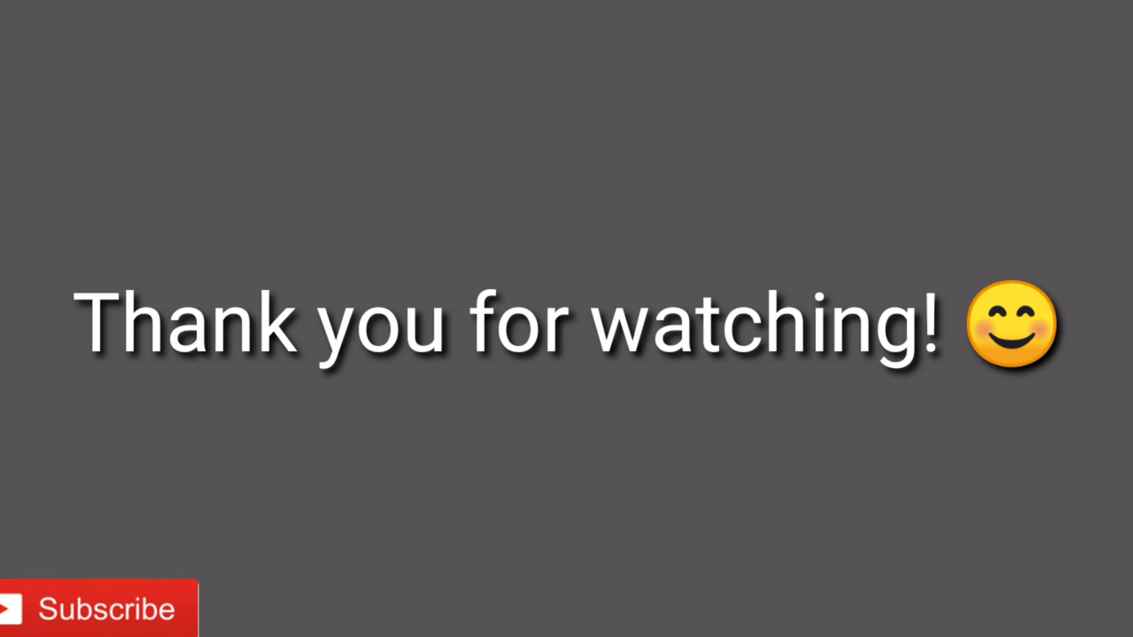